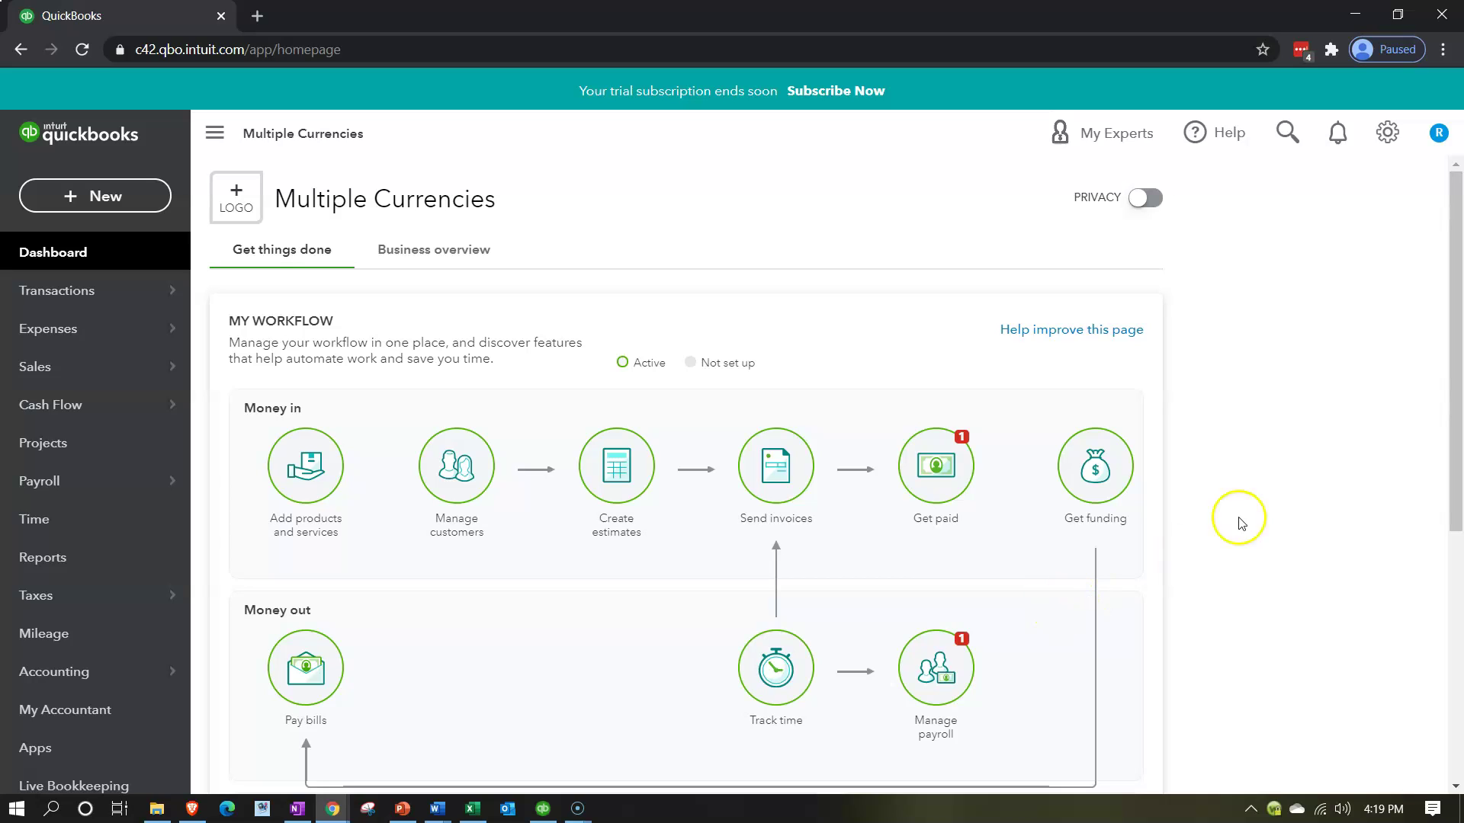
pyautogui.click(1385, 138)
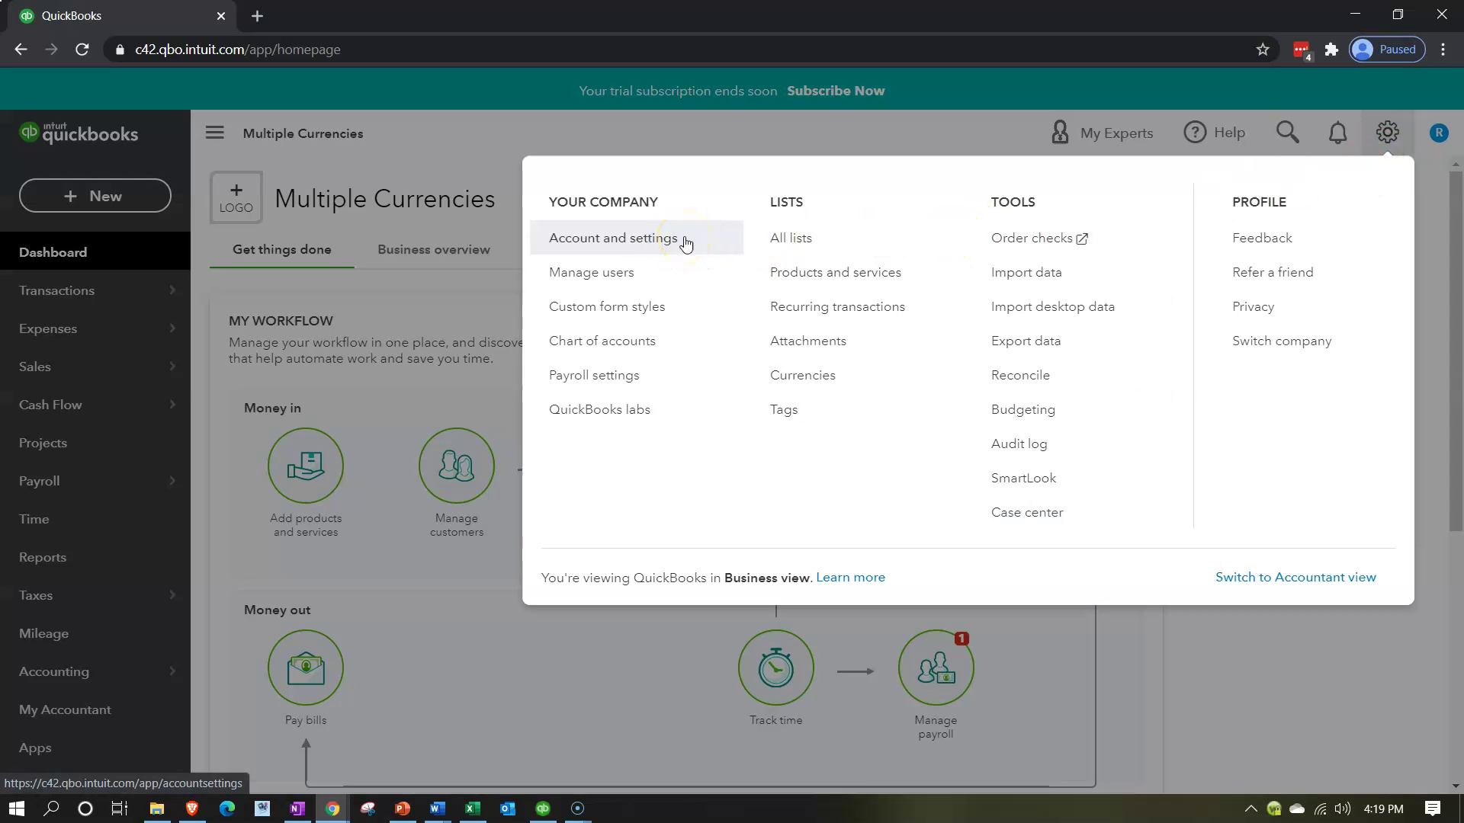
pyautogui.click(660, 152)
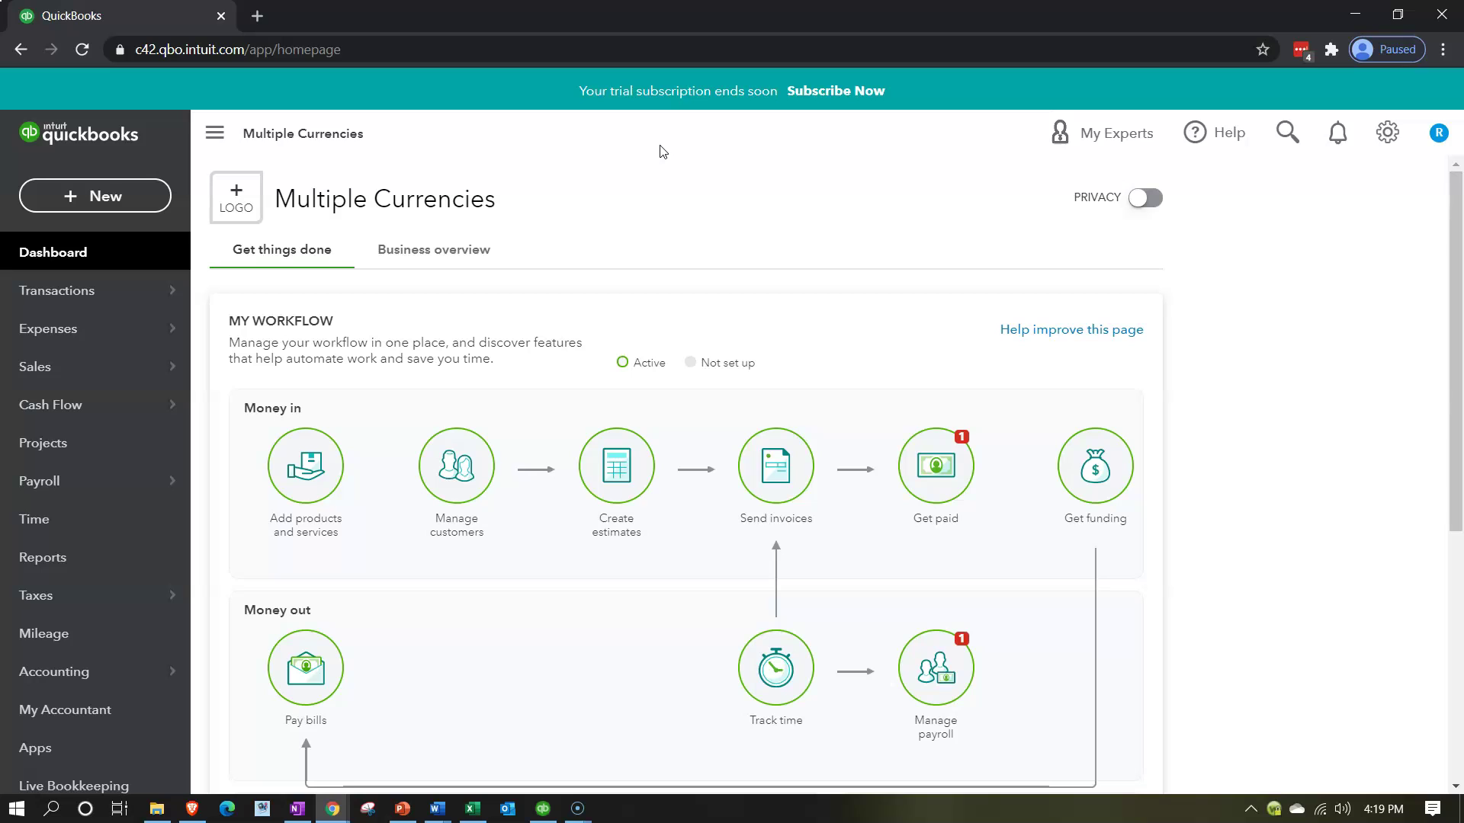
# Duplicate the company homepage twice so that it is open in three browser tabs
pyautogui.rightClick(144, 17)
pyautogui.click(175, 131)
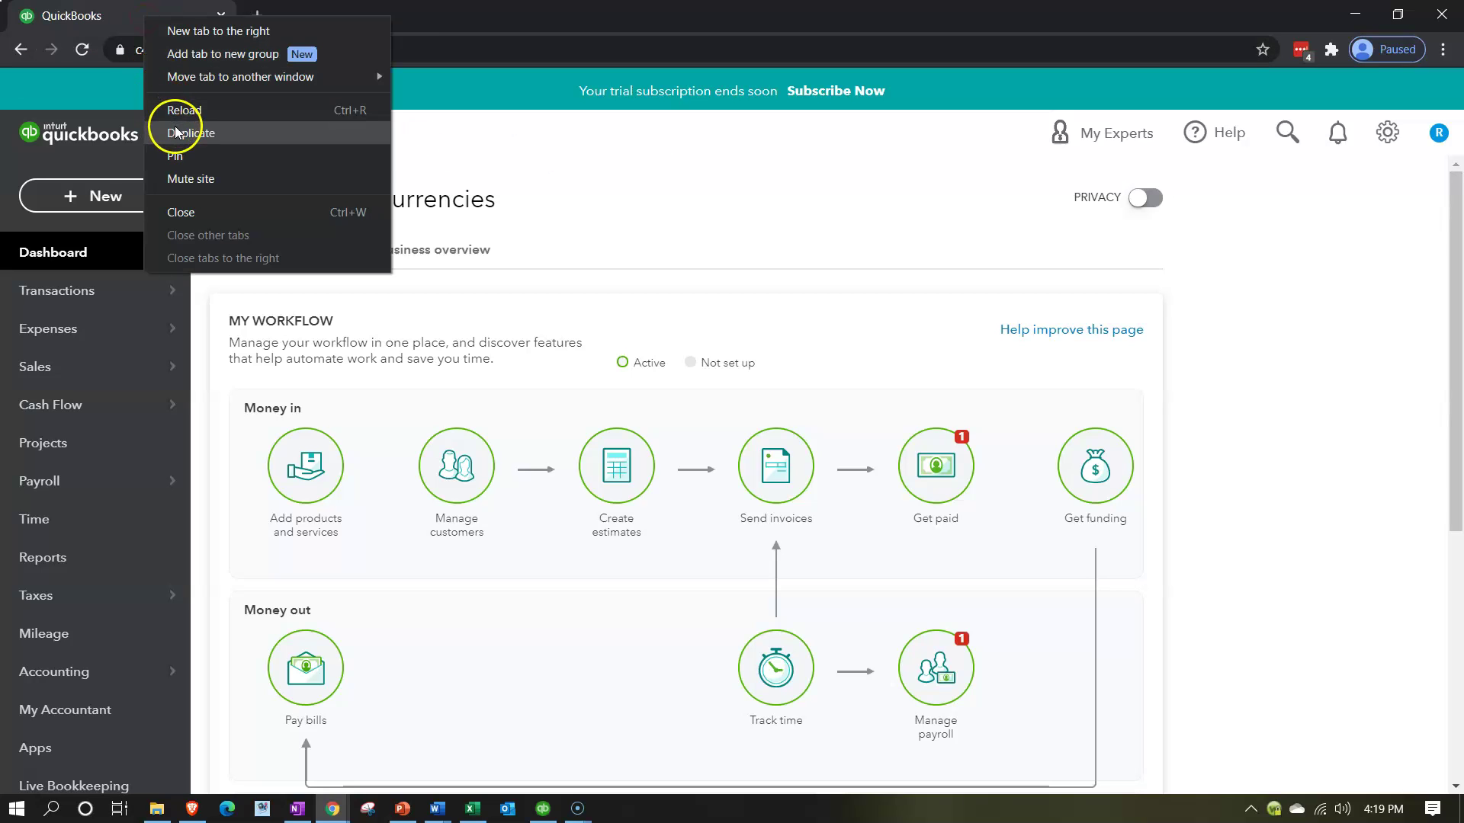
pyautogui.rightClick(325, 19)
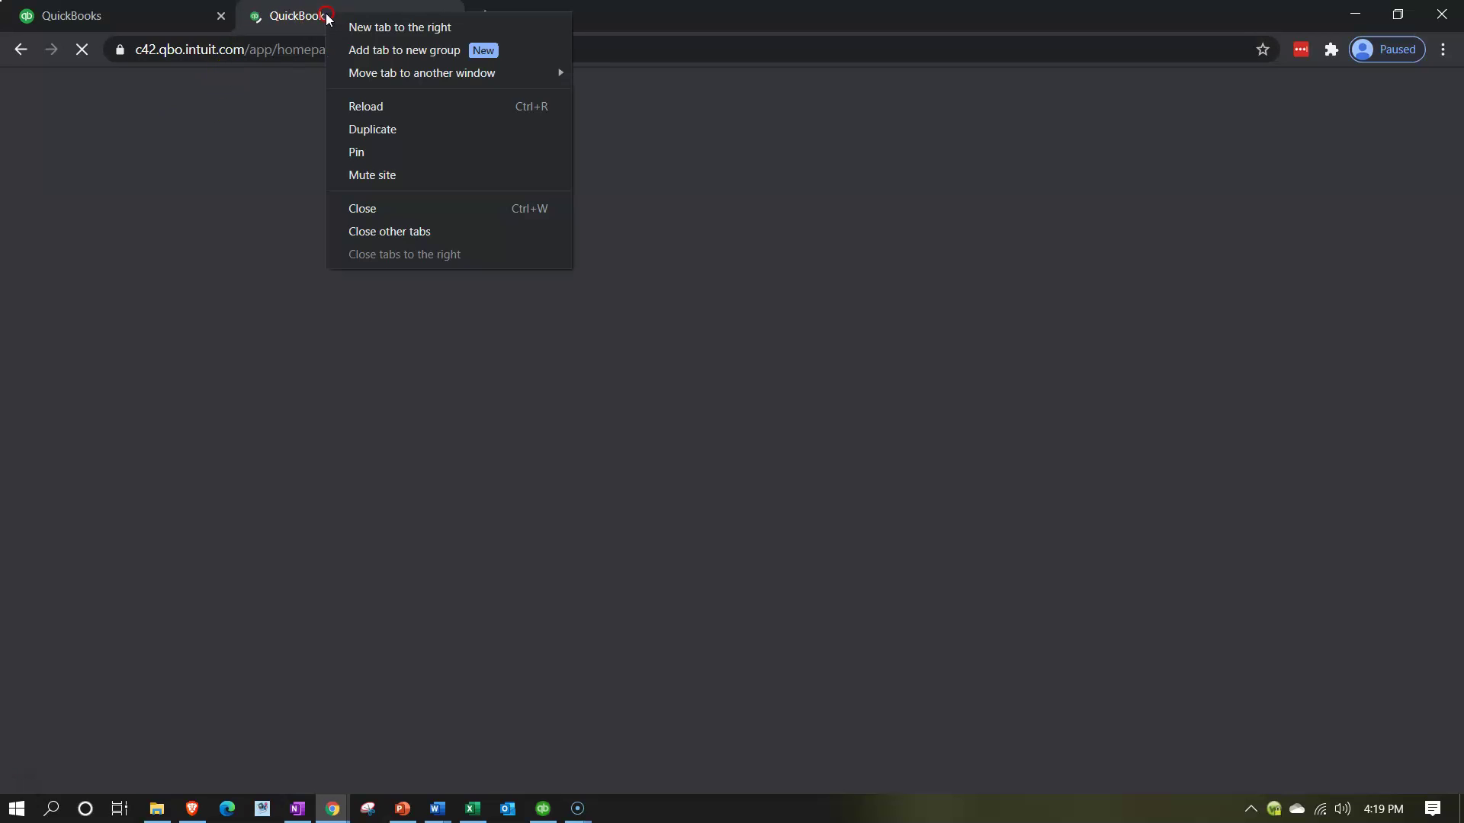
pyautogui.click(356, 129)
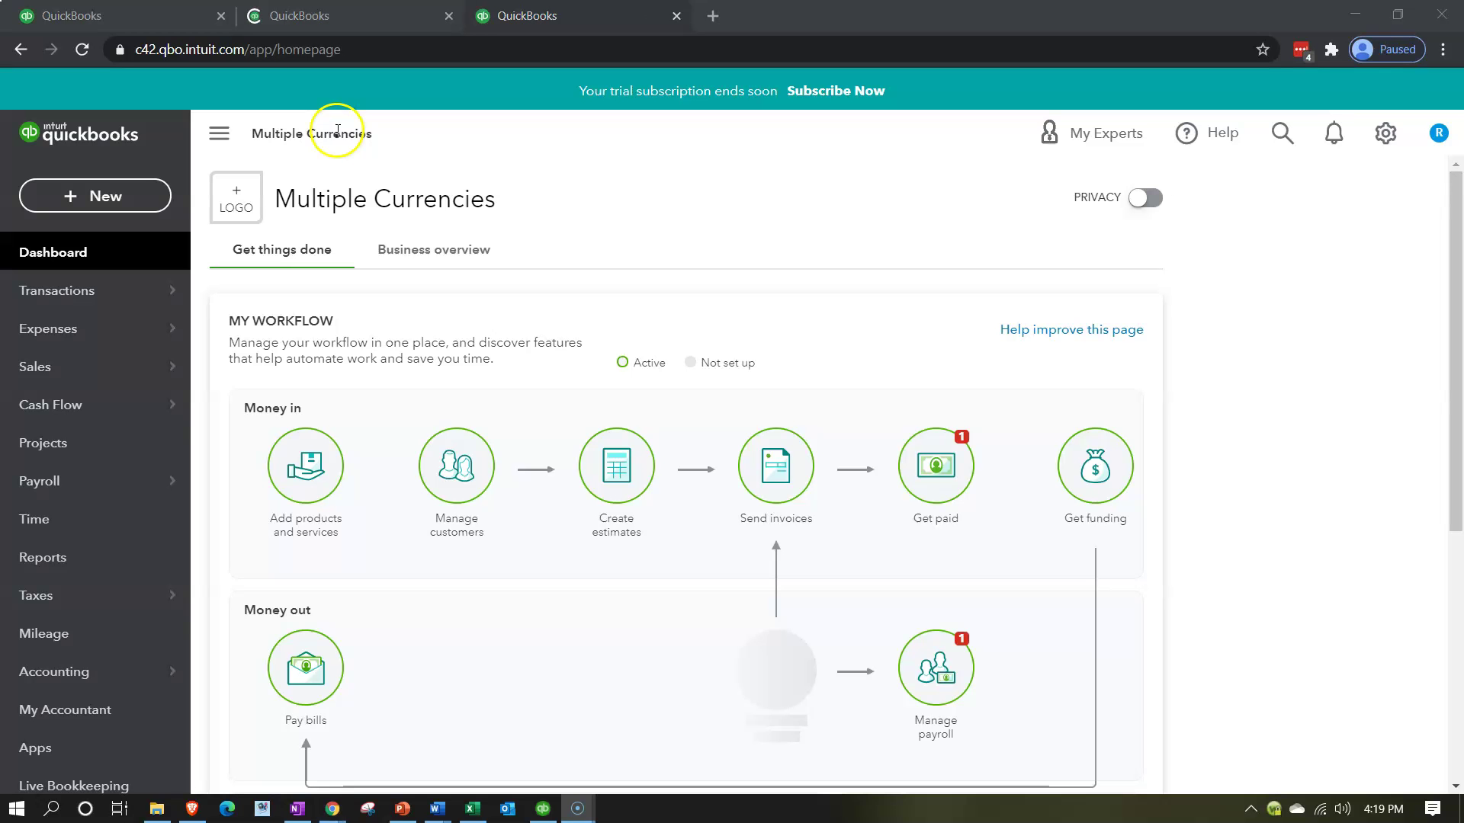
# Open the Profit and Loss report in the third browser tab and run it for 01/01/2020 to 12/31/2020
pyautogui.click(67, 560)
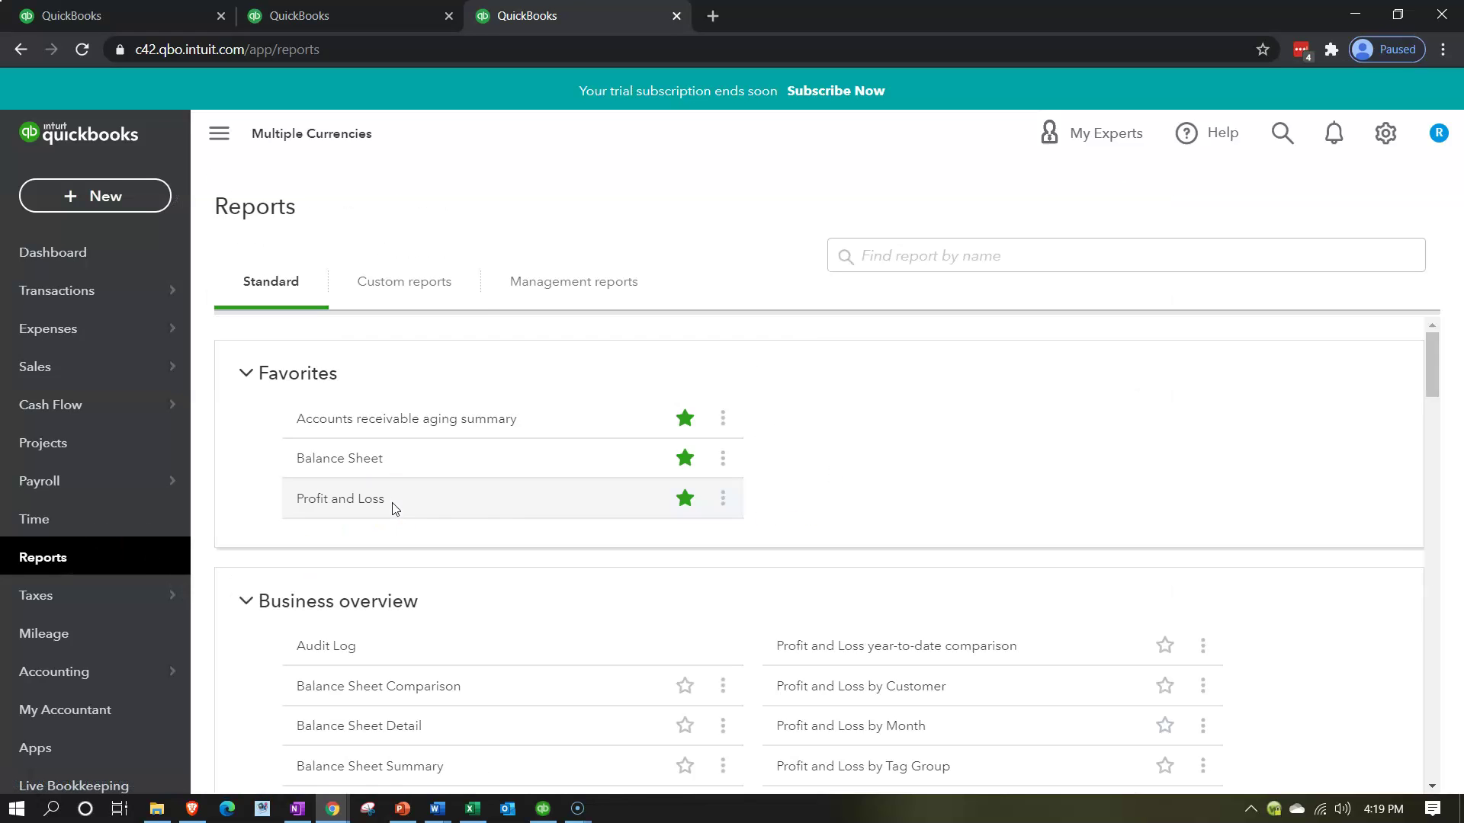
pyautogui.click(326, 499)
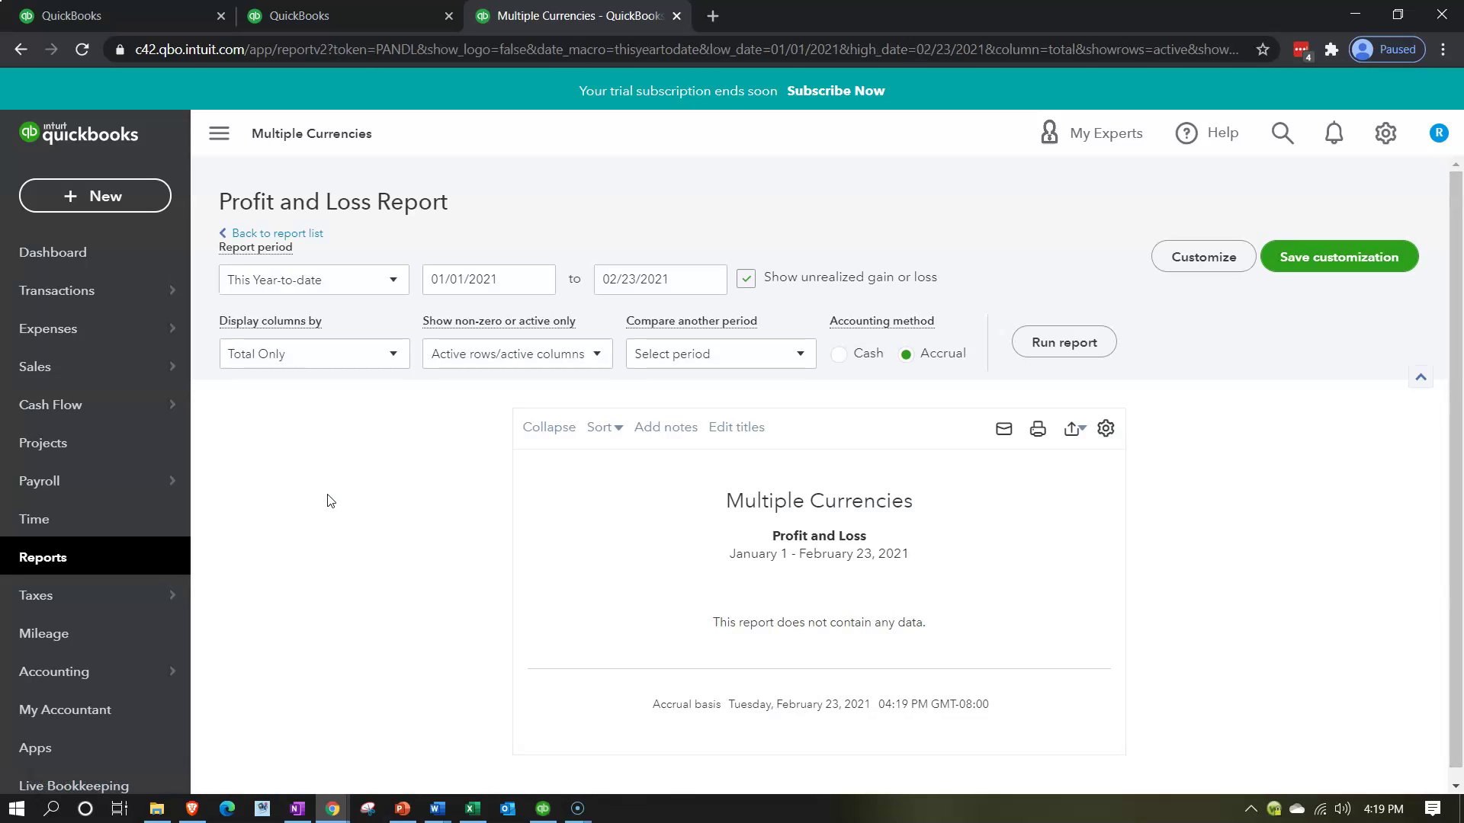
pyautogui.click(509, 280)
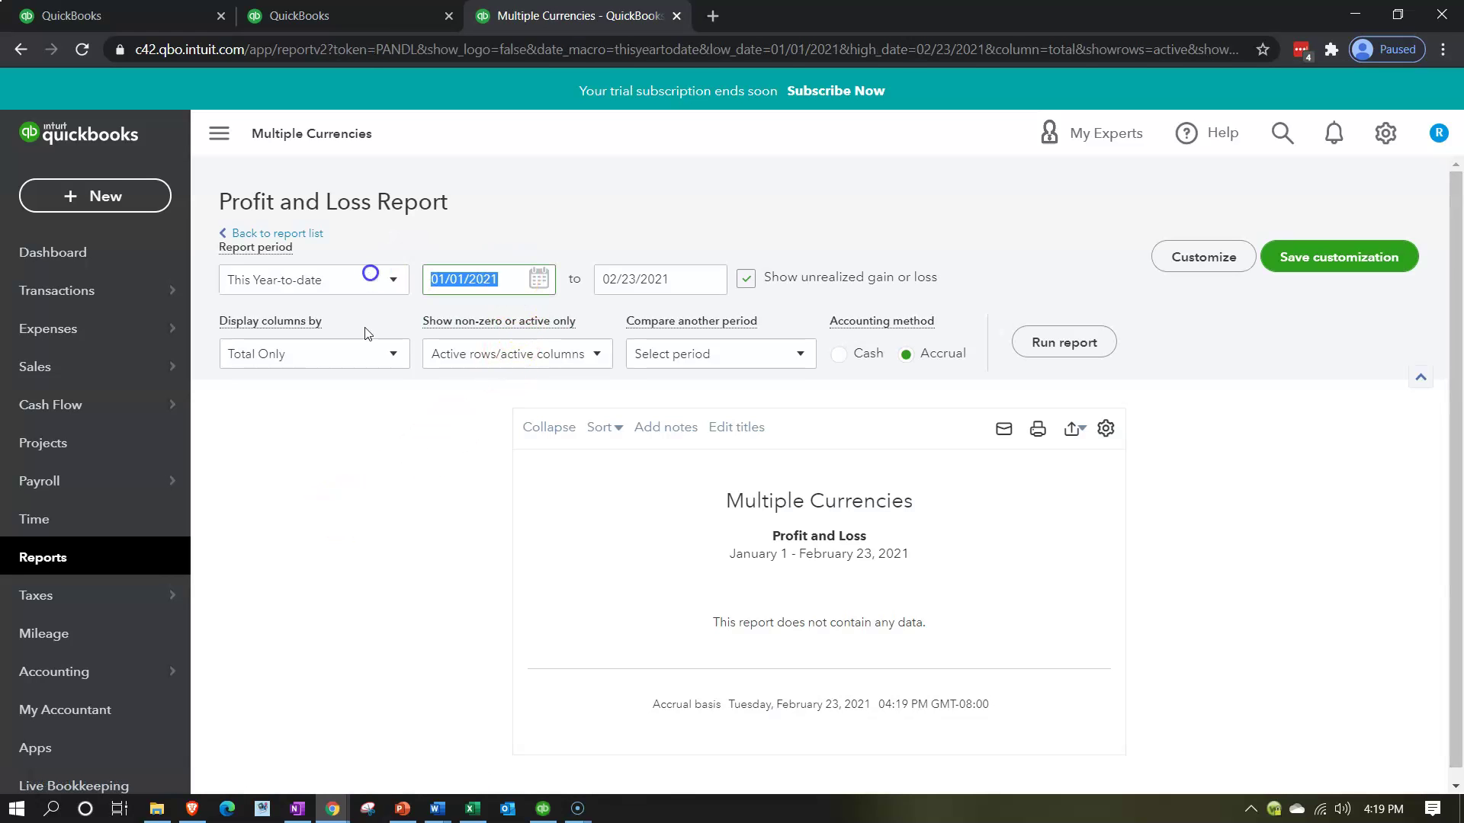
pyautogui.write('1/1/2020')
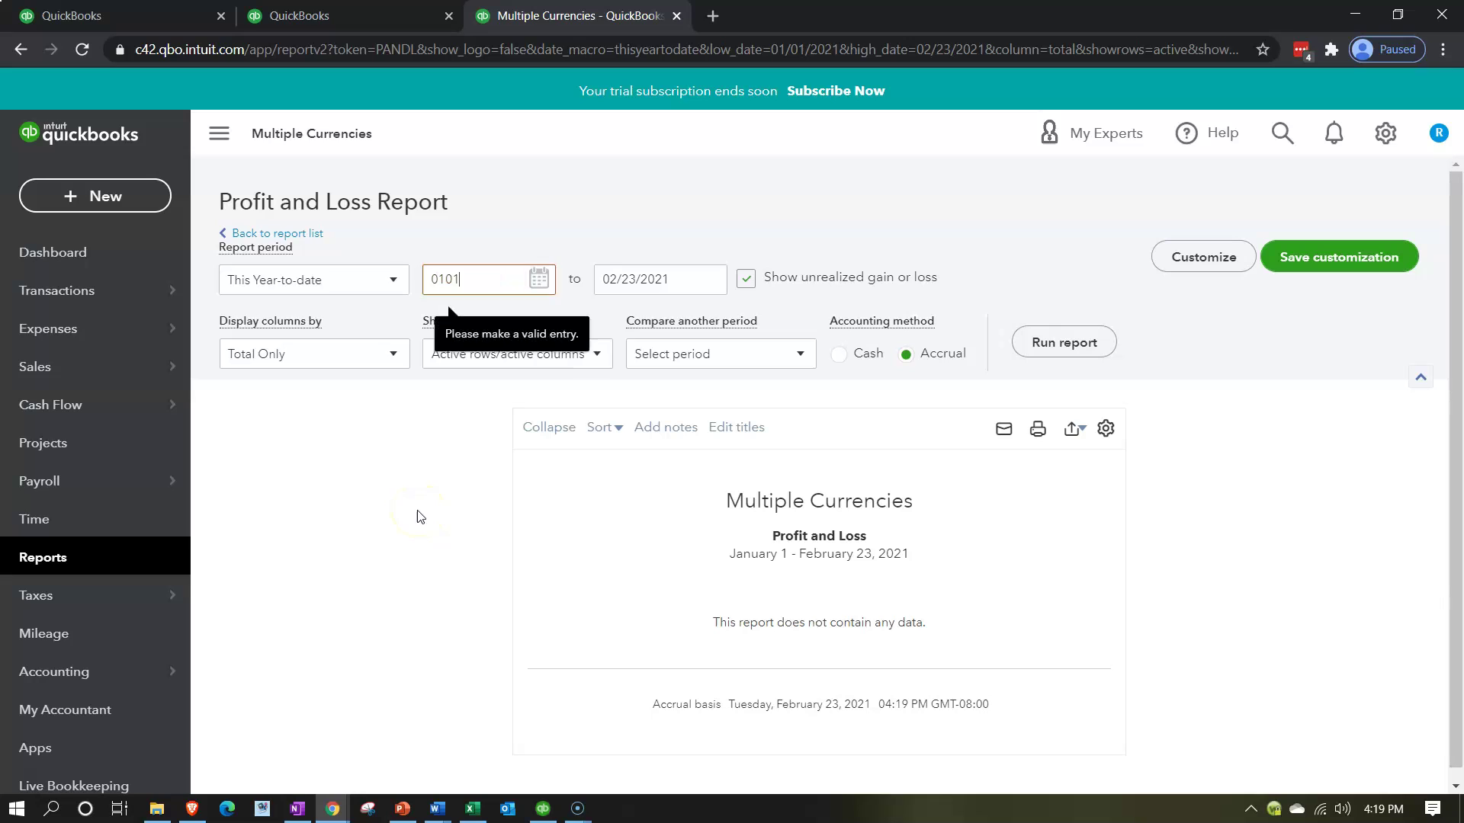
pyautogui.press('Tab')
pyautogui.write('121')
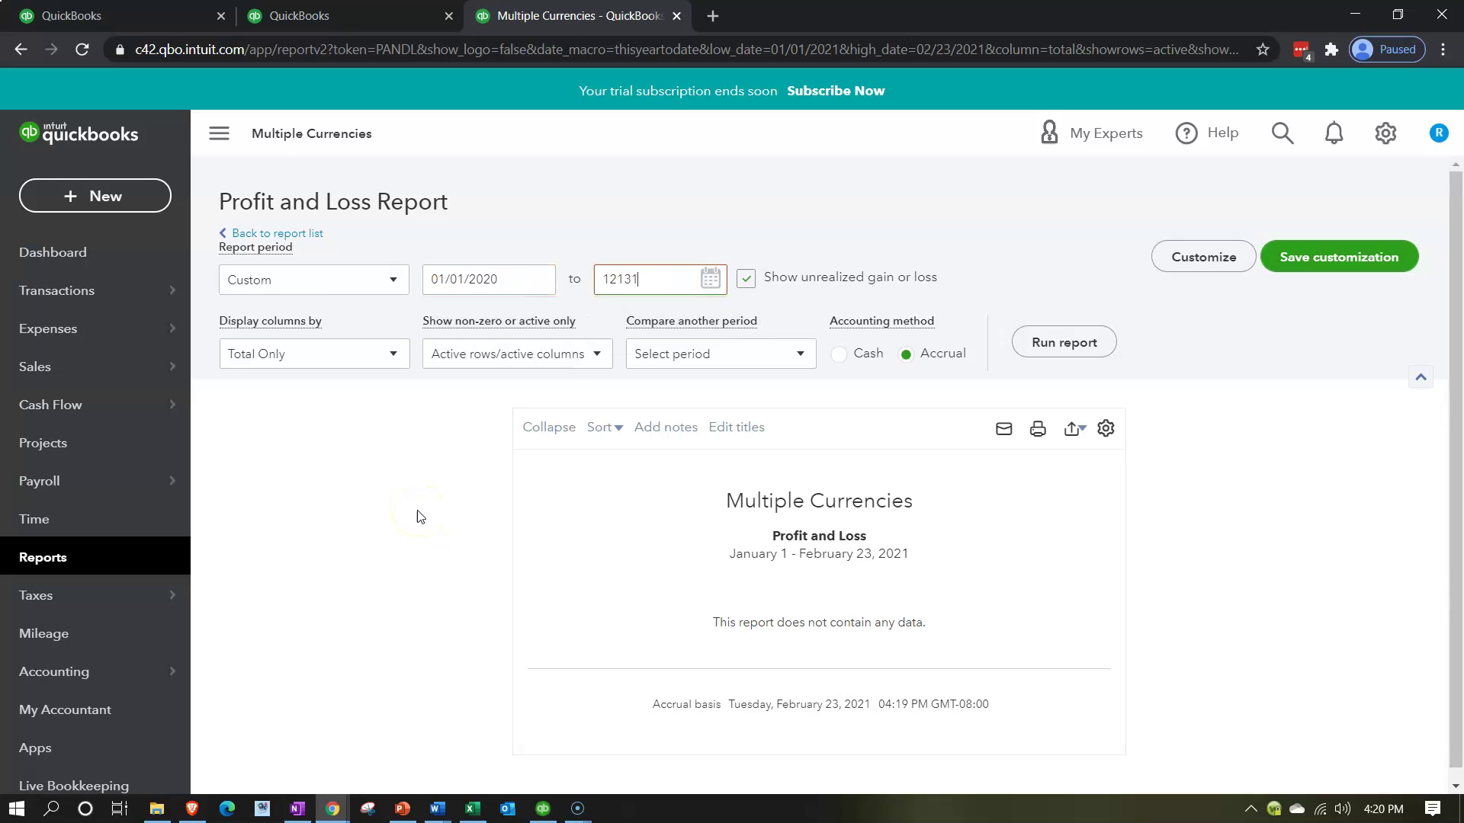
pyautogui.write('/31/2020')
pyautogui.press('Tab')
pyautogui.hotkey('shift', 'Tab')
pyautogui.write('123')
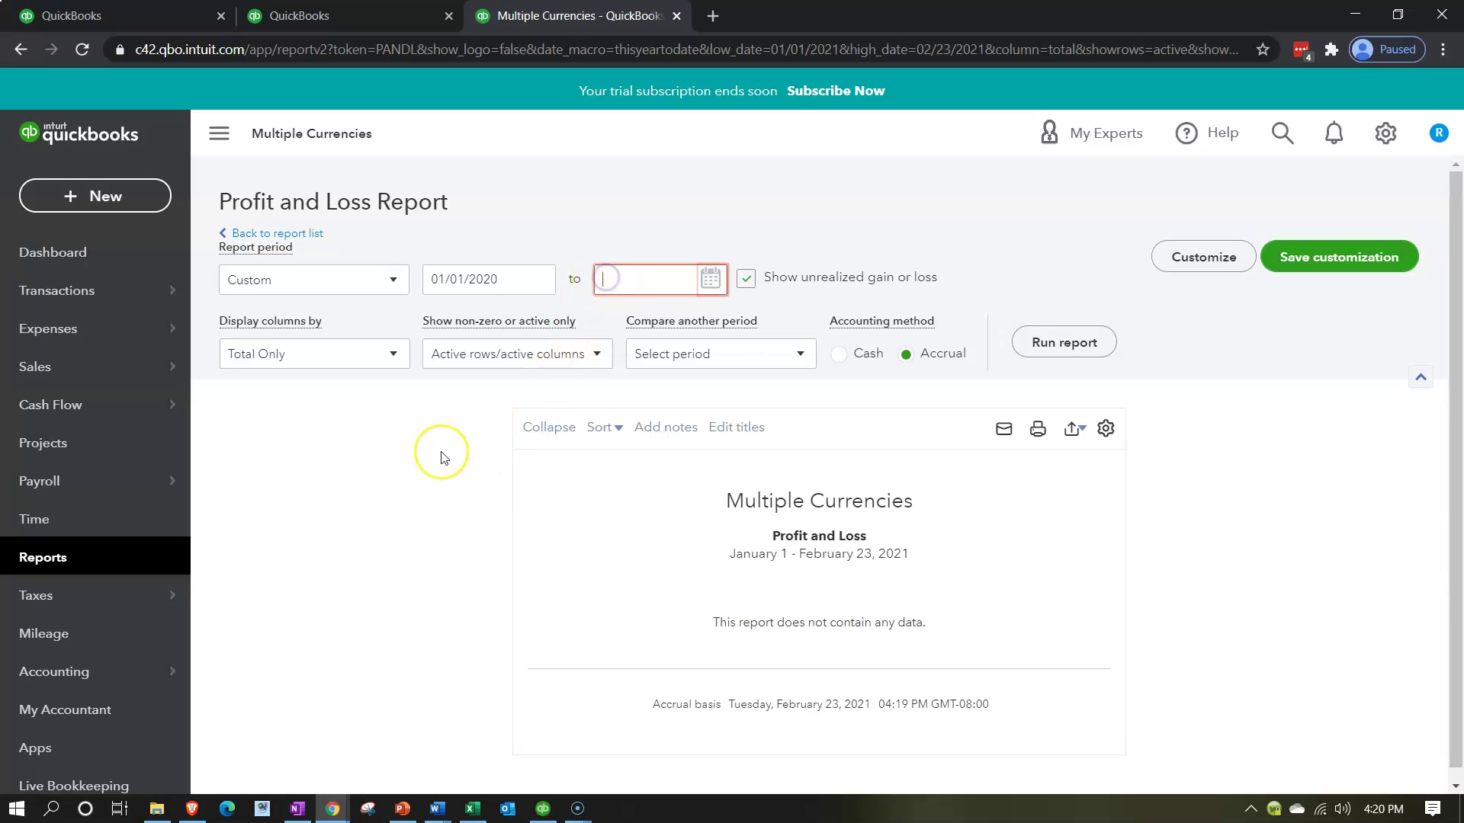
pyautogui.press('BackSpace')
pyautogui.write('/31/2020')
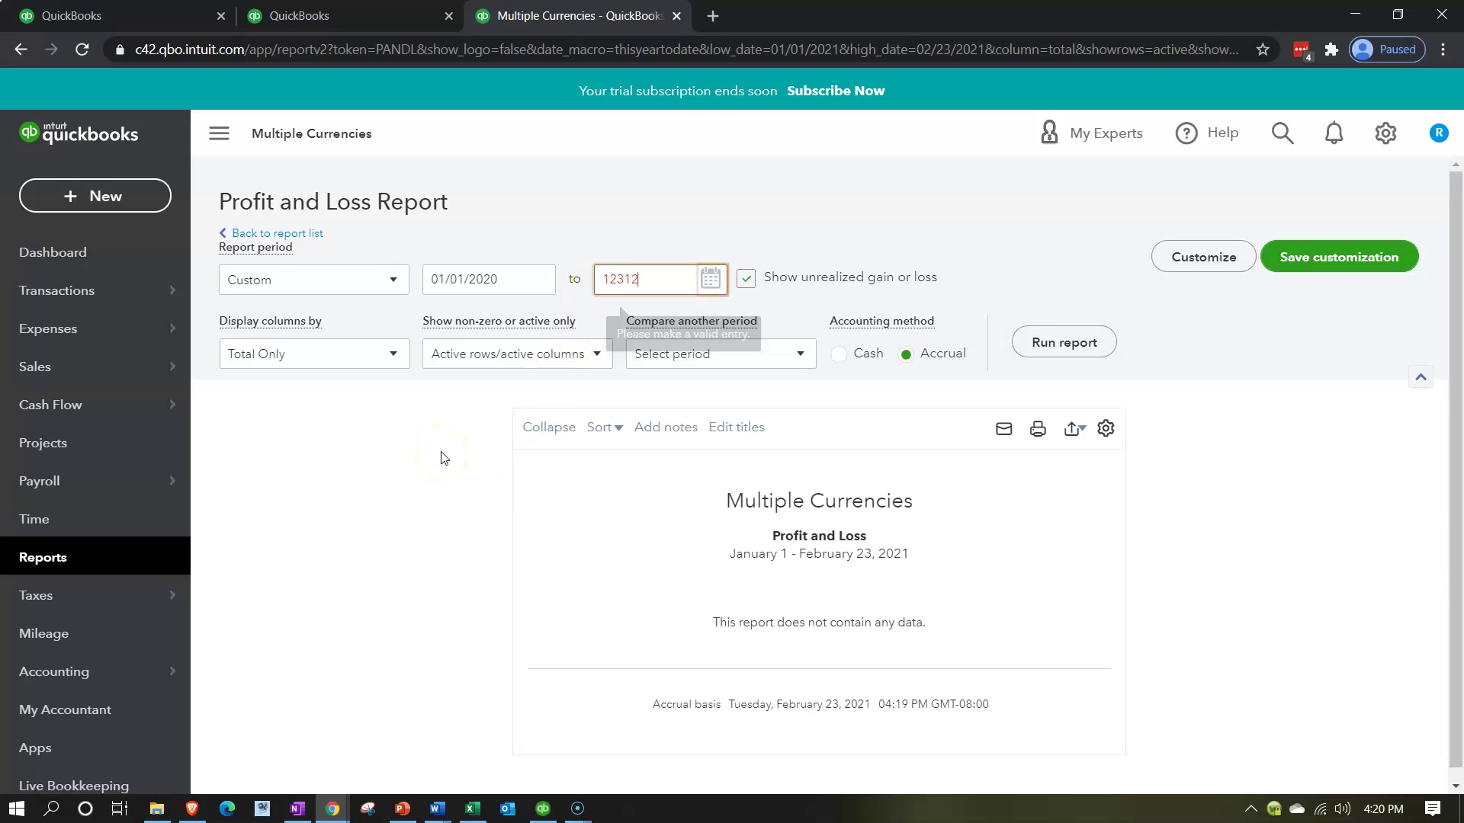
pyautogui.press('Tab')
pyautogui.click(1040, 341)
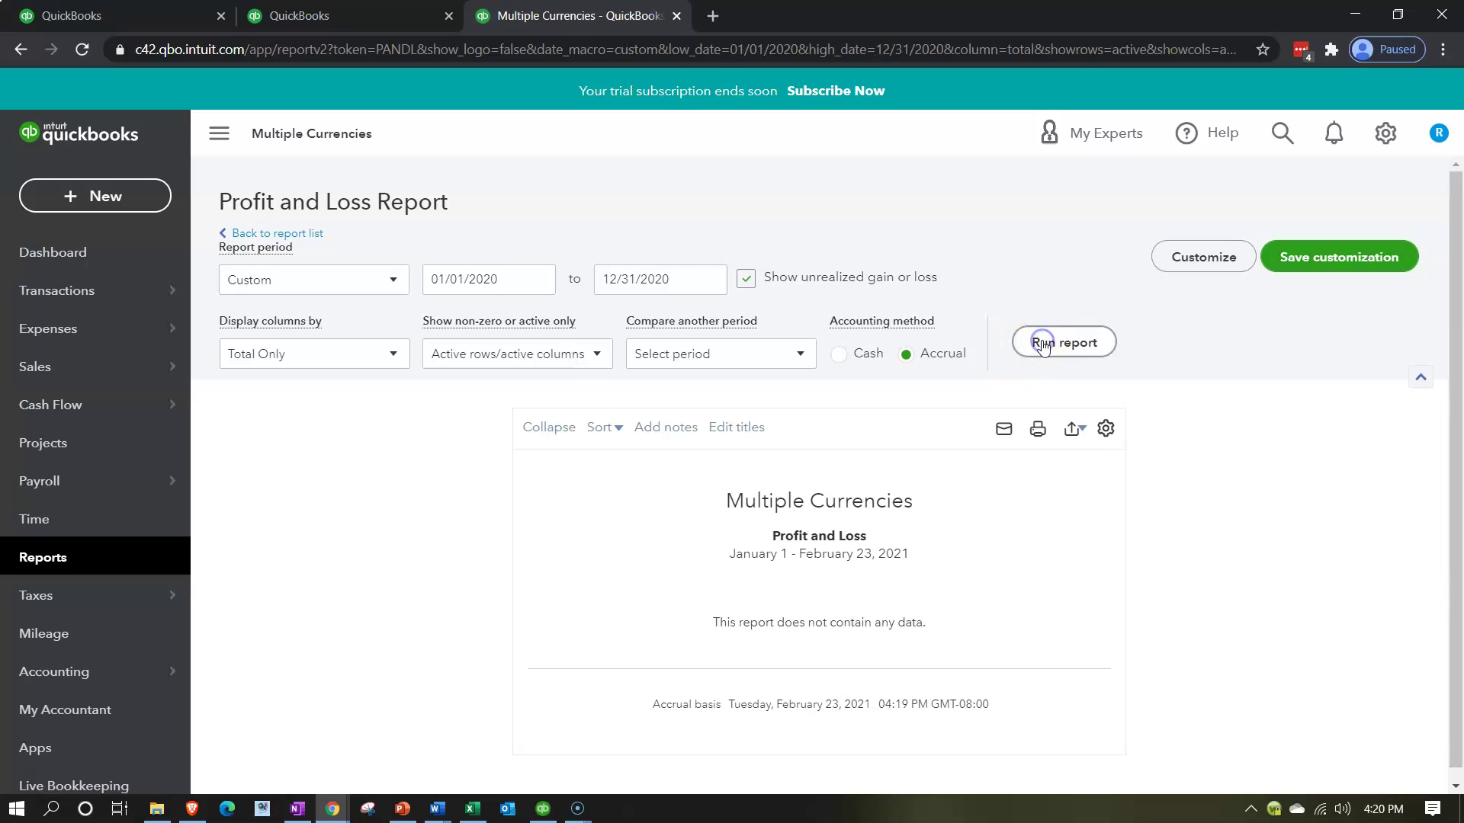
# Hide the navigation sidebar beside the Profit and Loss report and enlarge the page to 125%
pyautogui.click(219, 134)
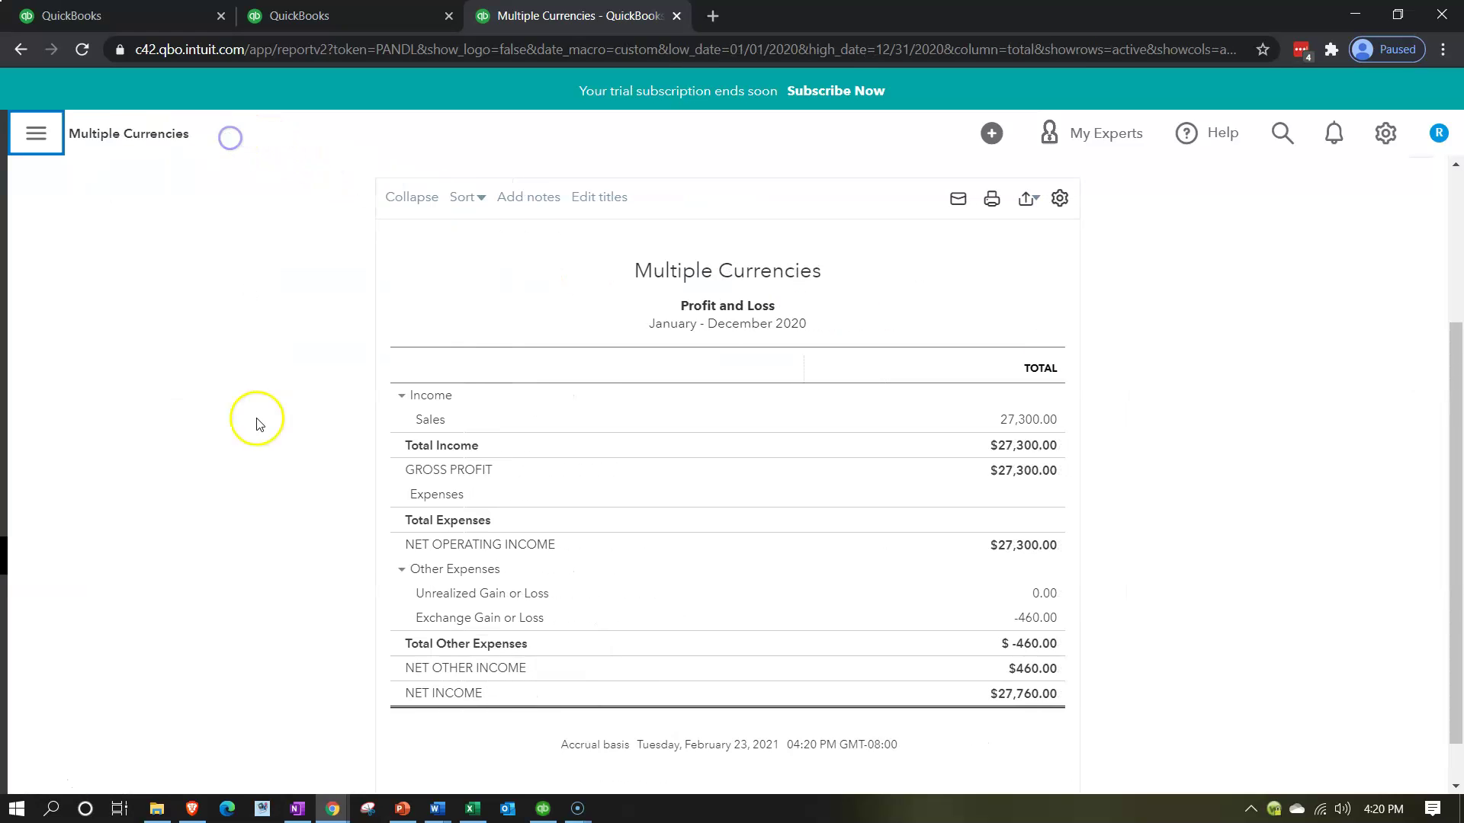
pyautogui.hotkey('ctrl', '+')
pyautogui.hotkey('ctrl', '+')
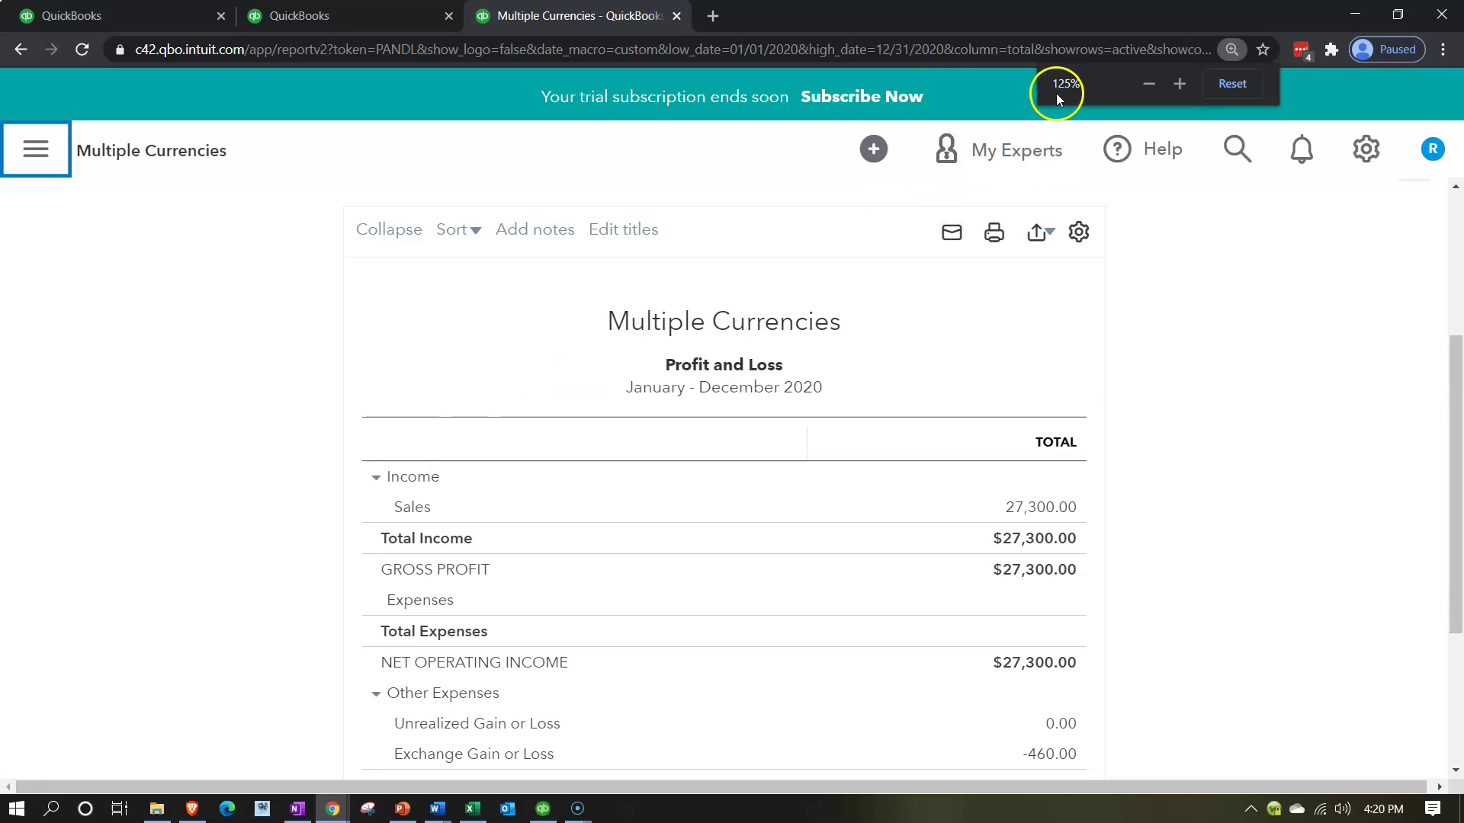
# Open the Balance Sheet report in the second browser tab
pyautogui.click(338, 17)
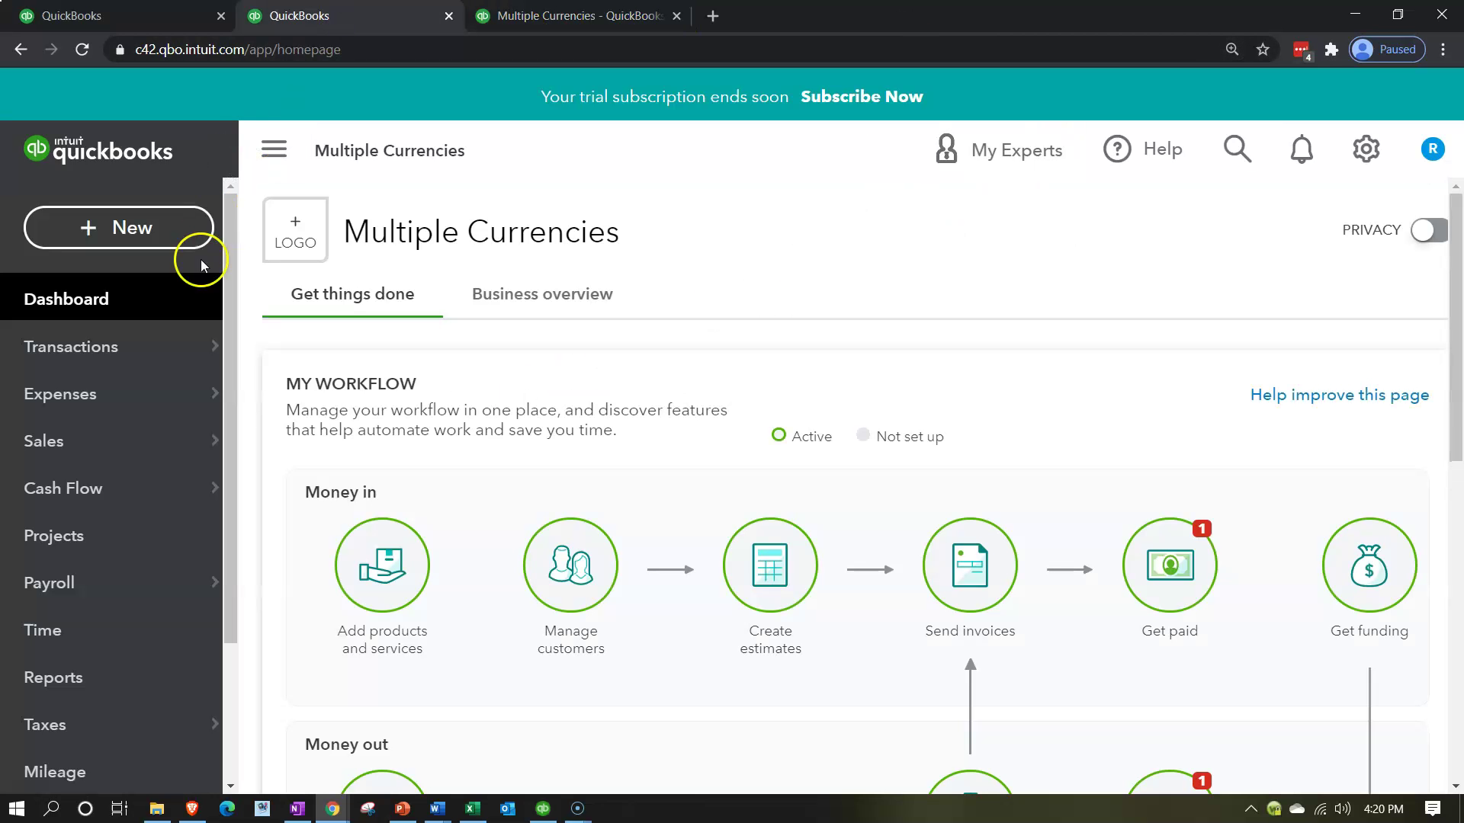
pyautogui.click(92, 678)
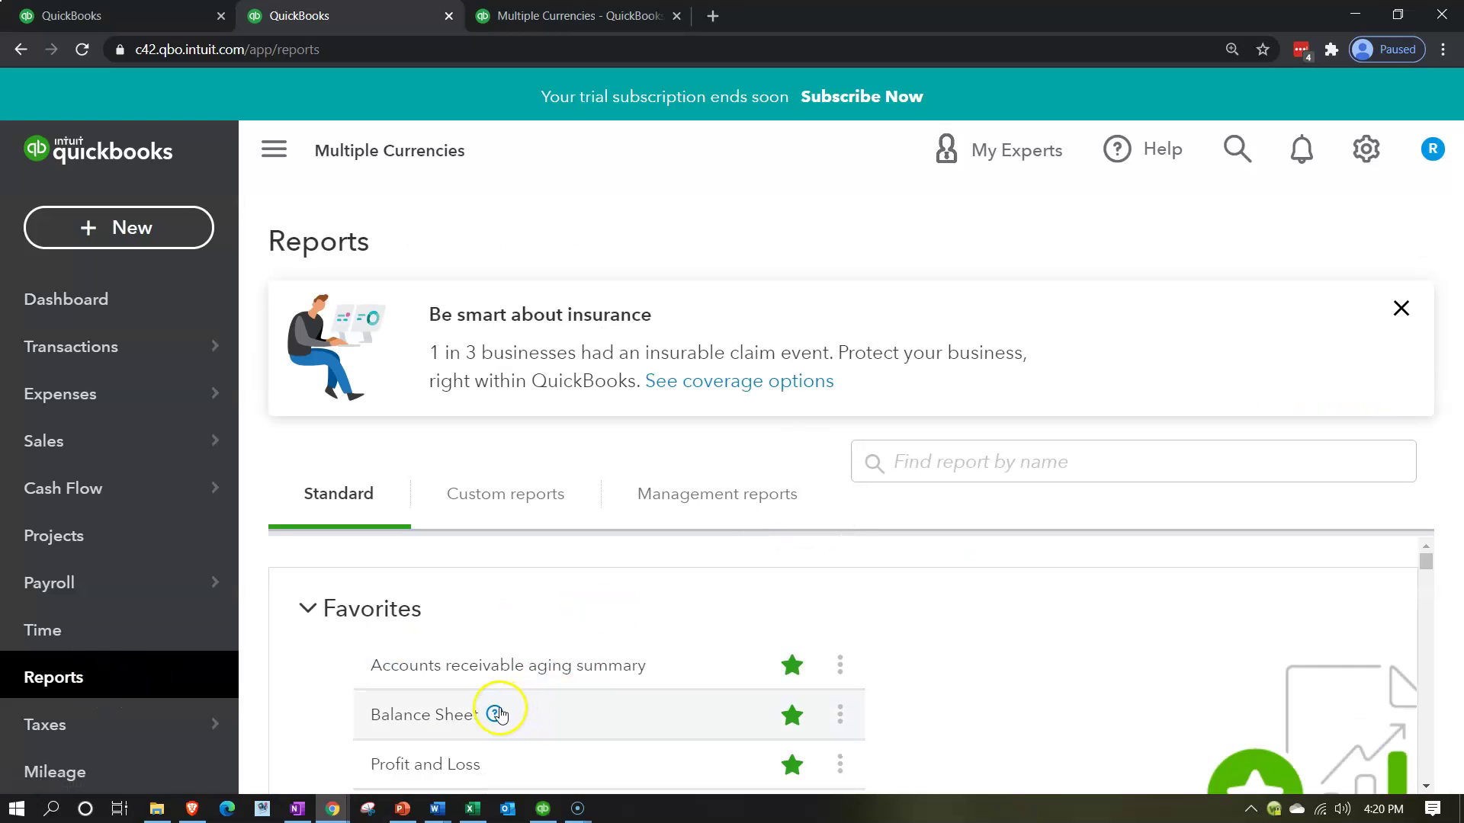
pyautogui.click(465, 715)
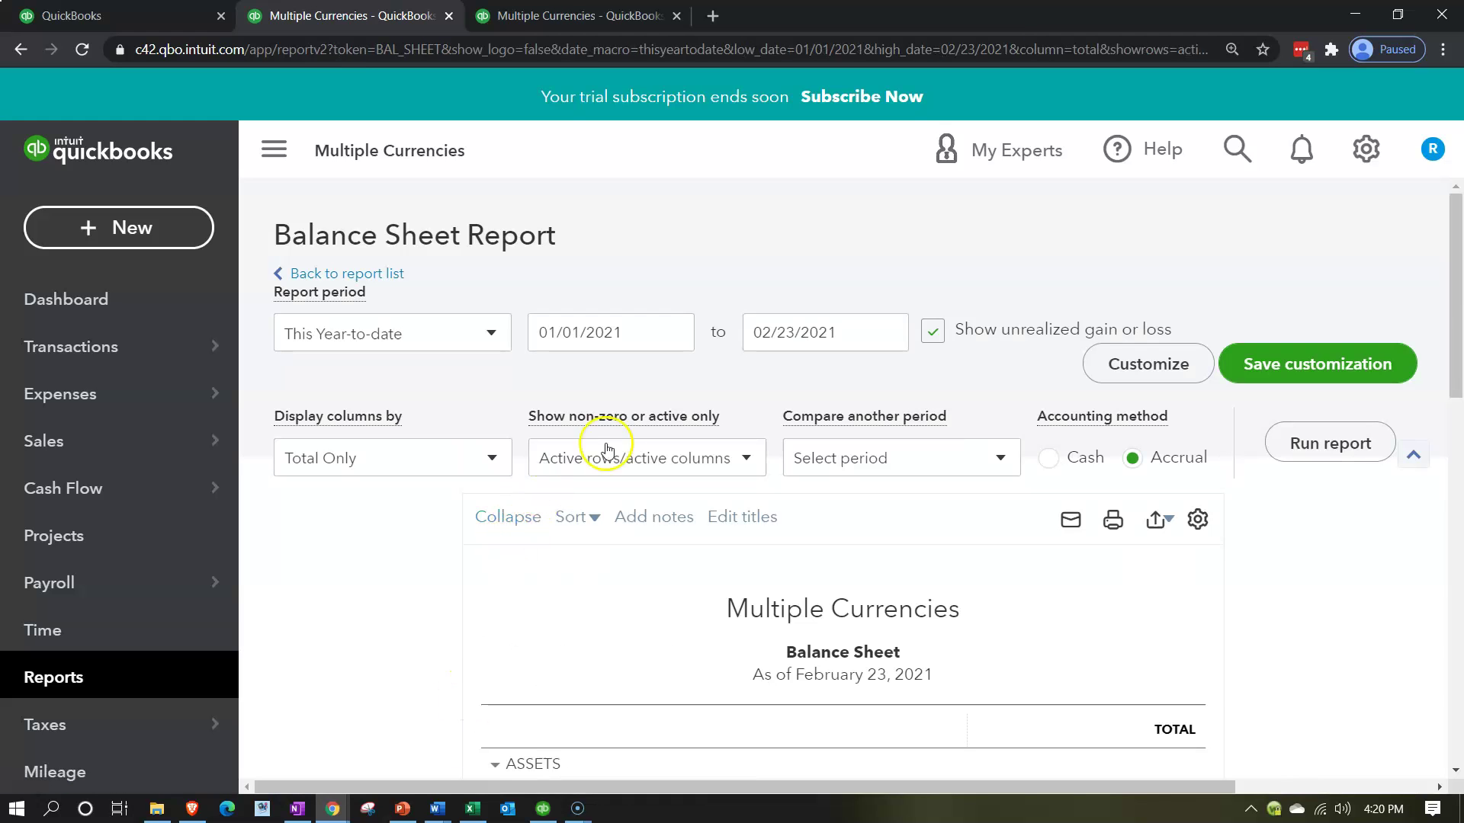
# Run the Balance Sheet report for the period 01/01/2020 to 12/31/2020
pyautogui.click(647, 330)
pyautogui.hotkey('ctrl', 'a')
pyautogui.write('01/01/2020')
pyautogui.press('Tab')
pyautogui.write('123120')
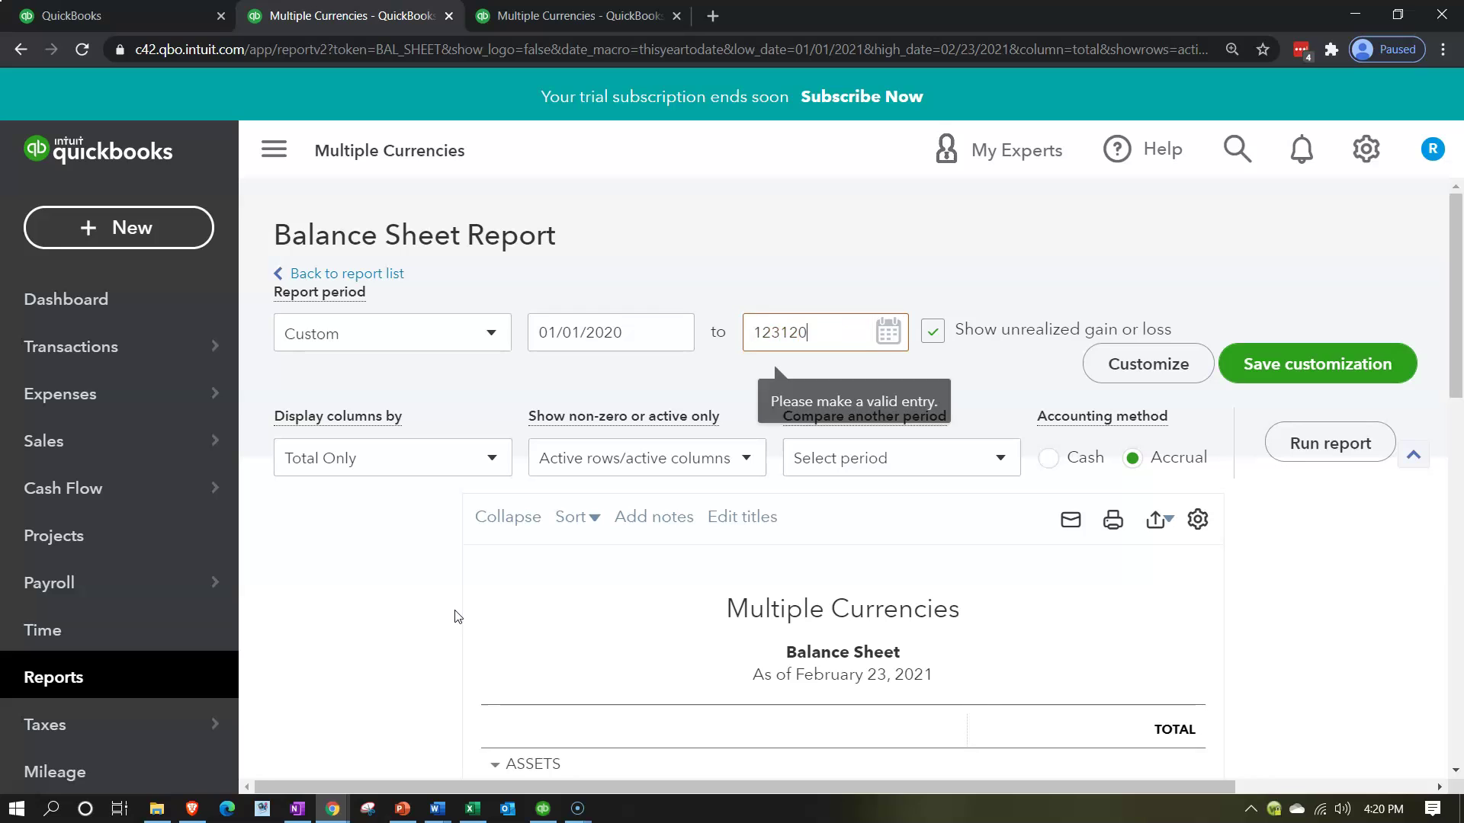
pyautogui.press('Tab')
pyautogui.click(1334, 463)
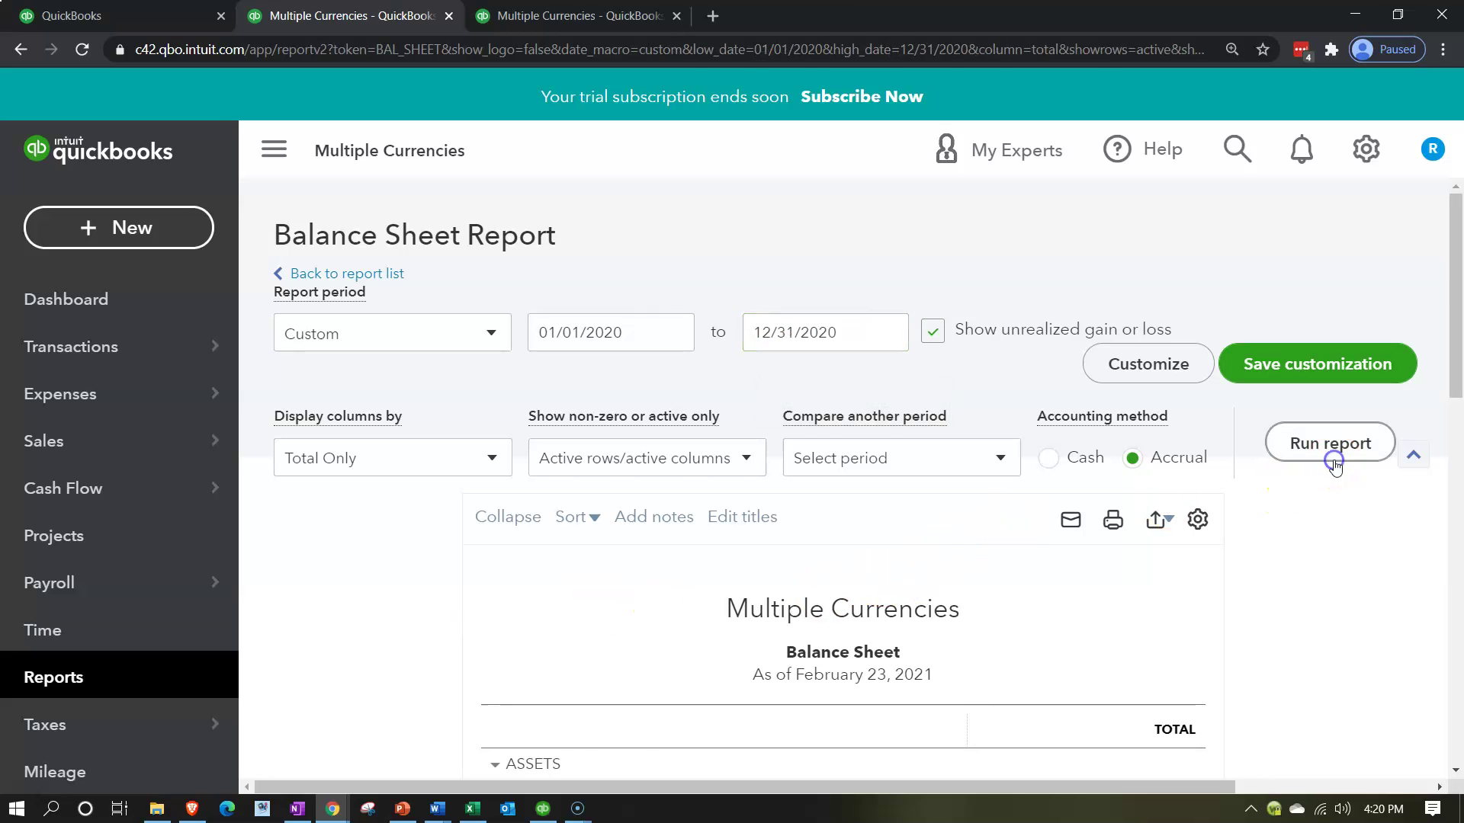
# Hide the navigation sidebar and review the balance sheet from bank accounts through liabilities and equity
pyautogui.click(286, 162)
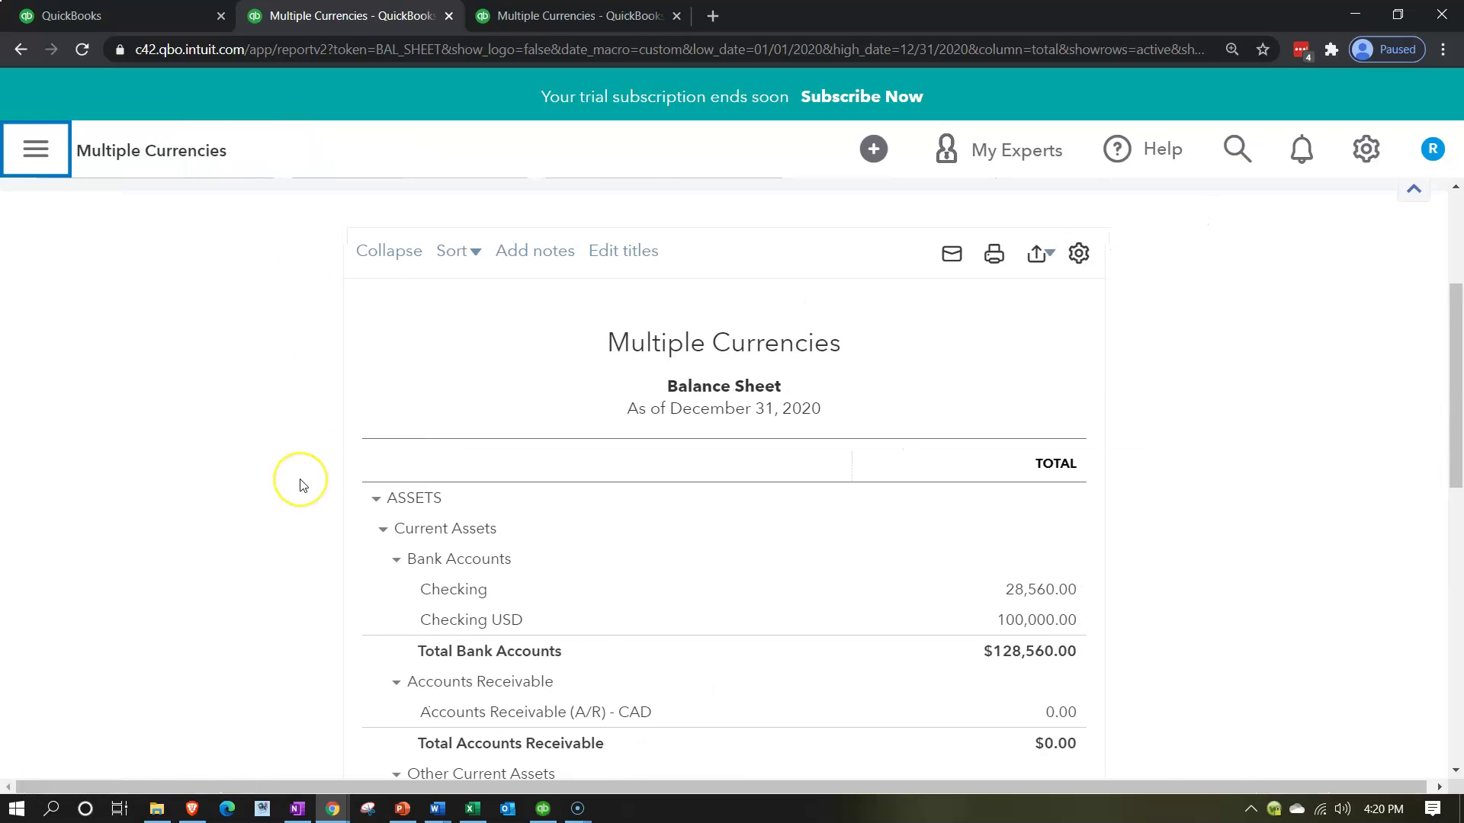
pyautogui.scroll(-1, 300, 485)
pyautogui.scroll(-7, 300, 485)
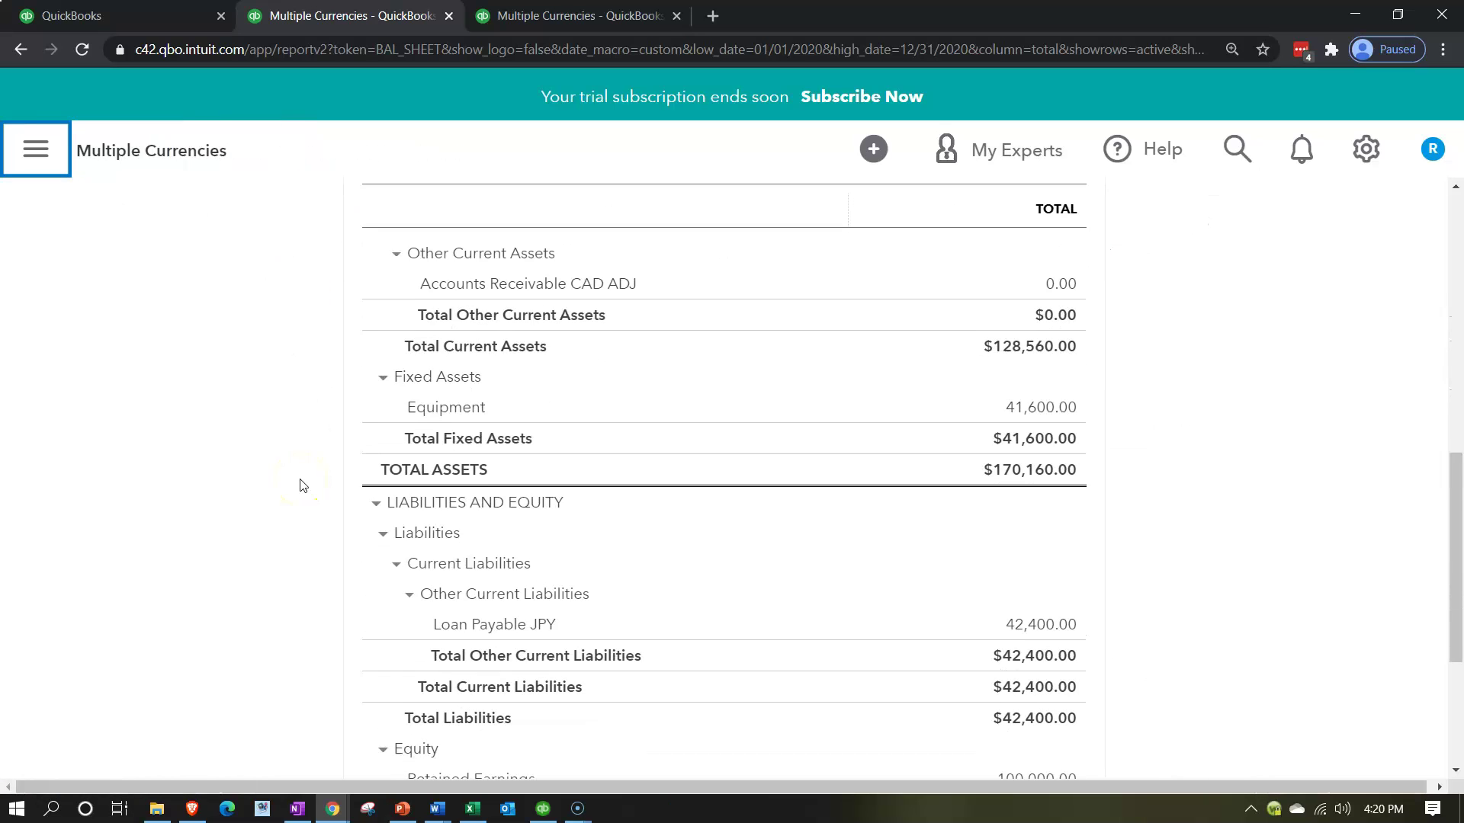
pyautogui.scroll(-2, 300, 485)
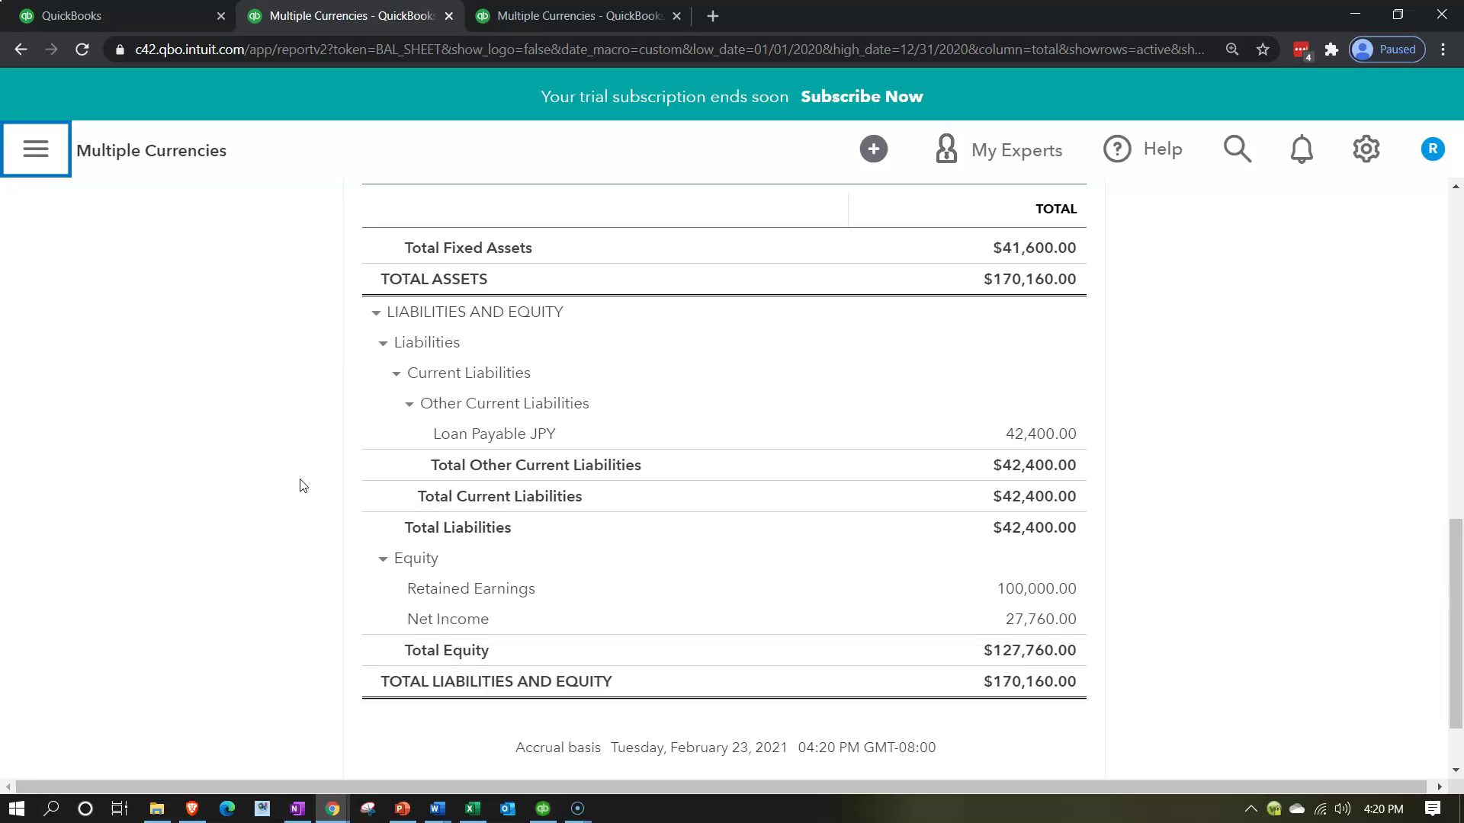
# Drill into the transactions behind the Loan Payable JPY balance and return to the balance sheet
pyautogui.click(1043, 441)
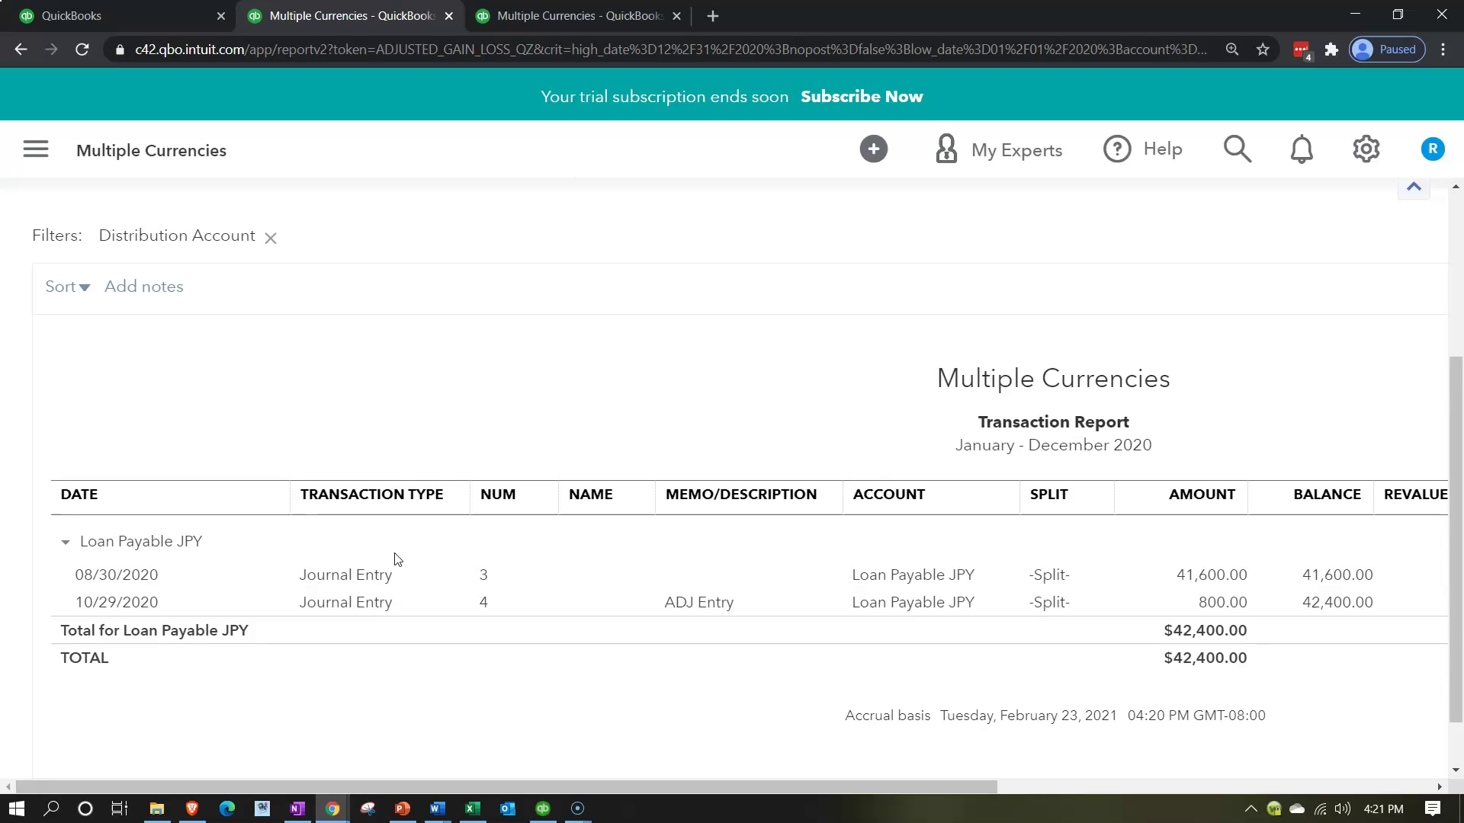
pyautogui.scroll(3, 397, 559)
pyautogui.click(170, 276)
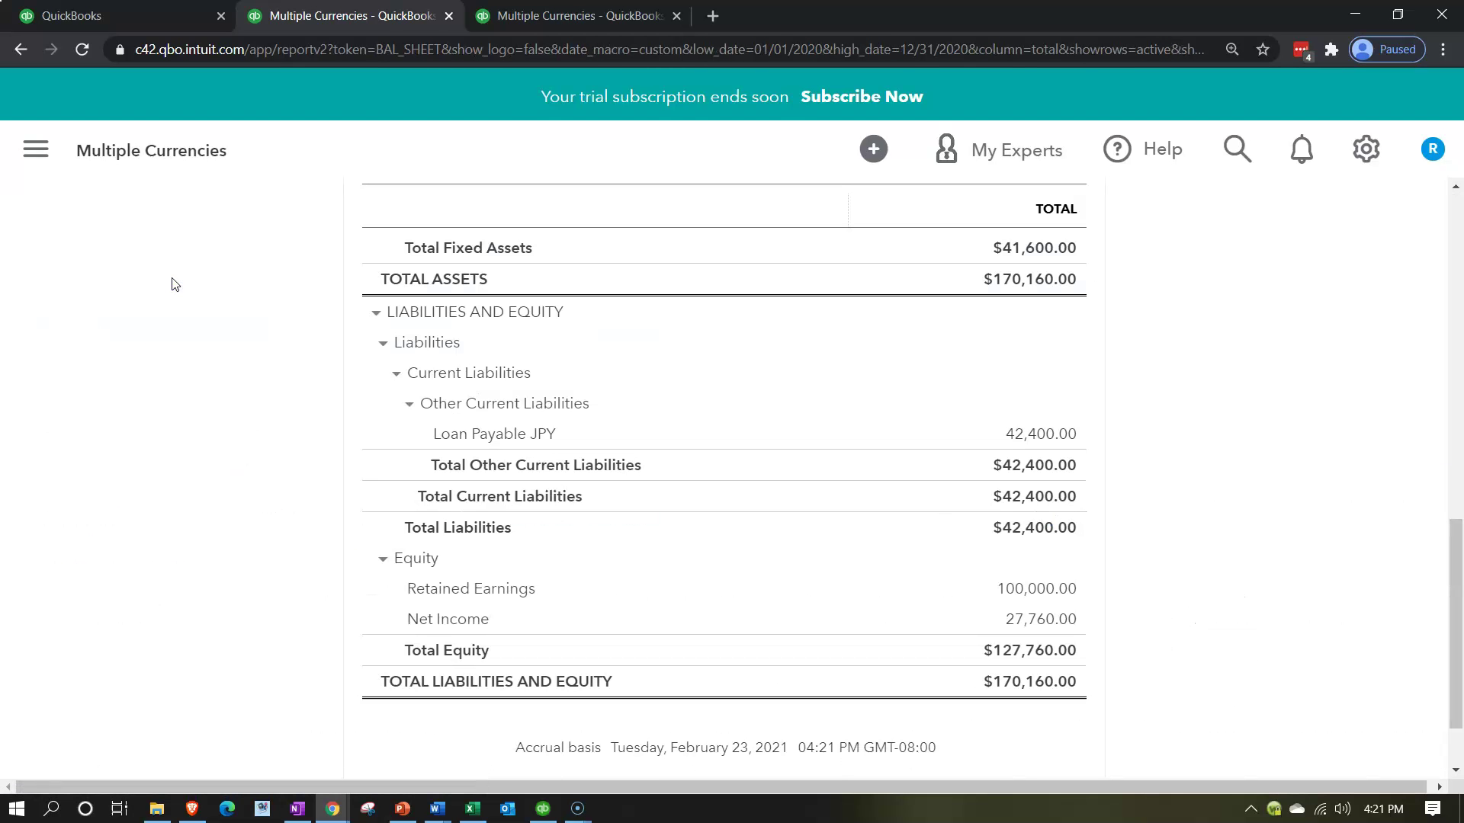
# Examine the Loan Payable JPY liability and the bank account balances on the balance sheet
pyautogui.click(439, 418)
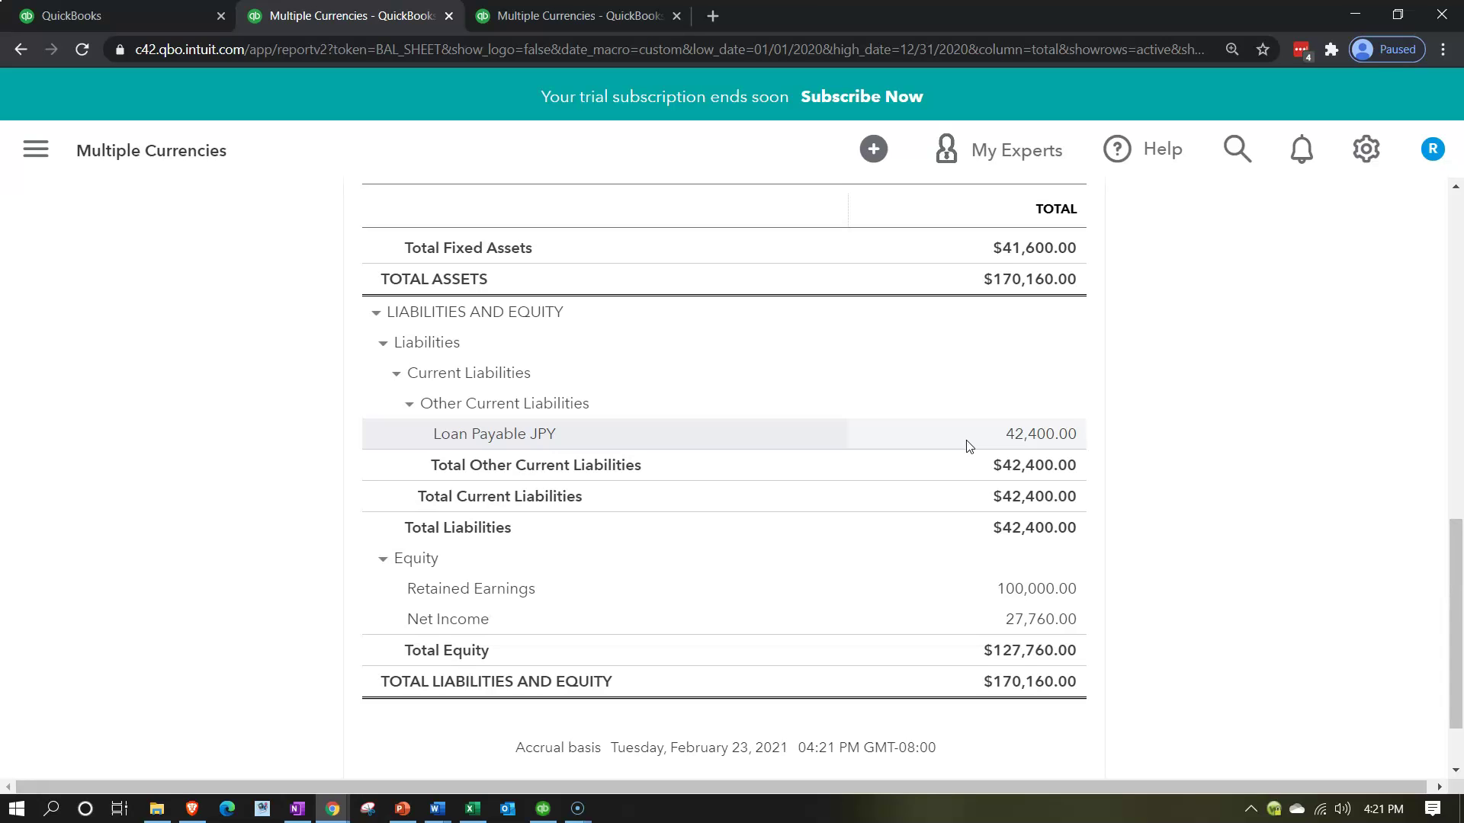
pyautogui.scroll(7, 967, 445)
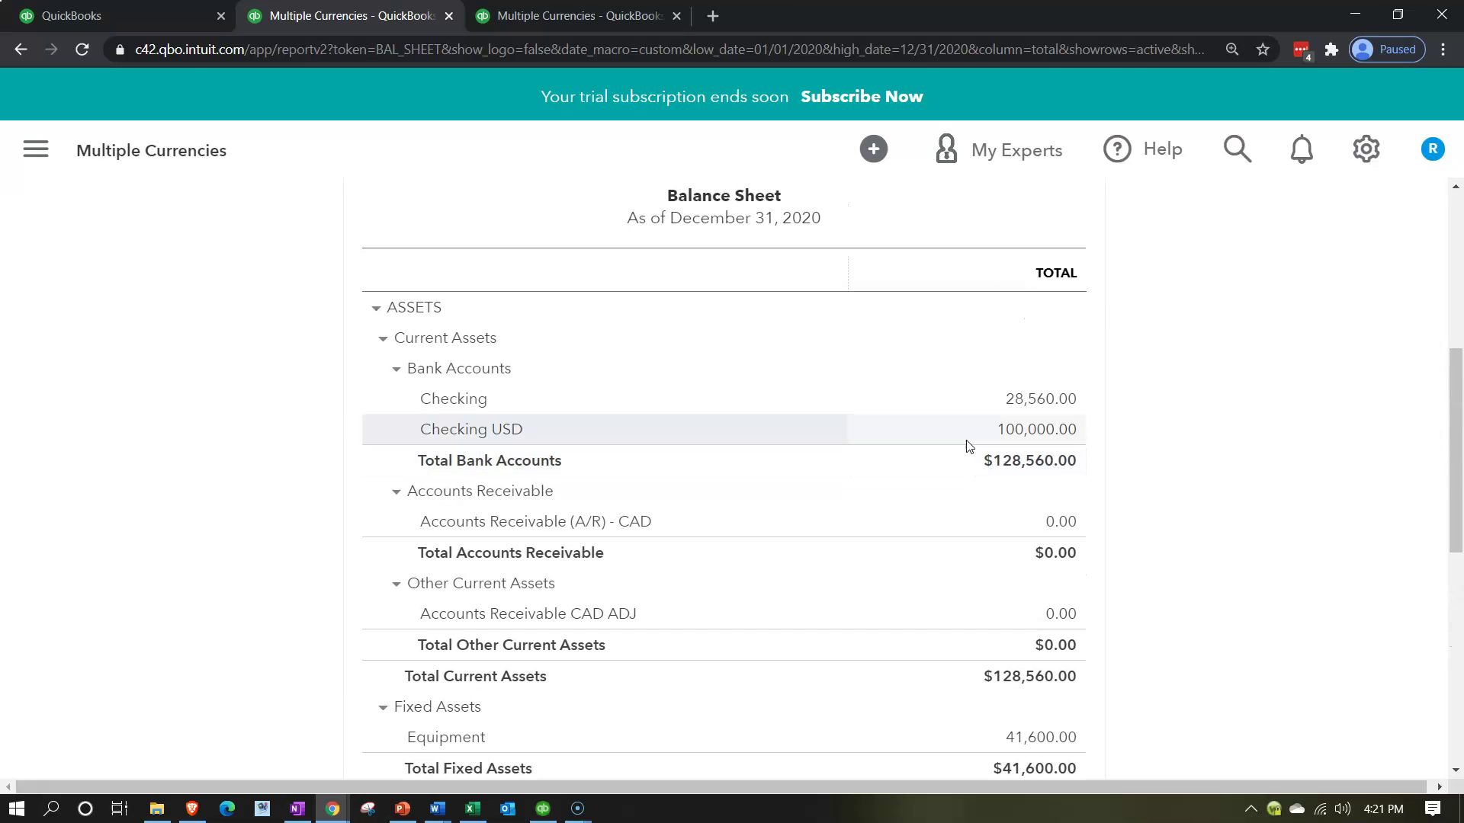
pyautogui.click(1001, 444)
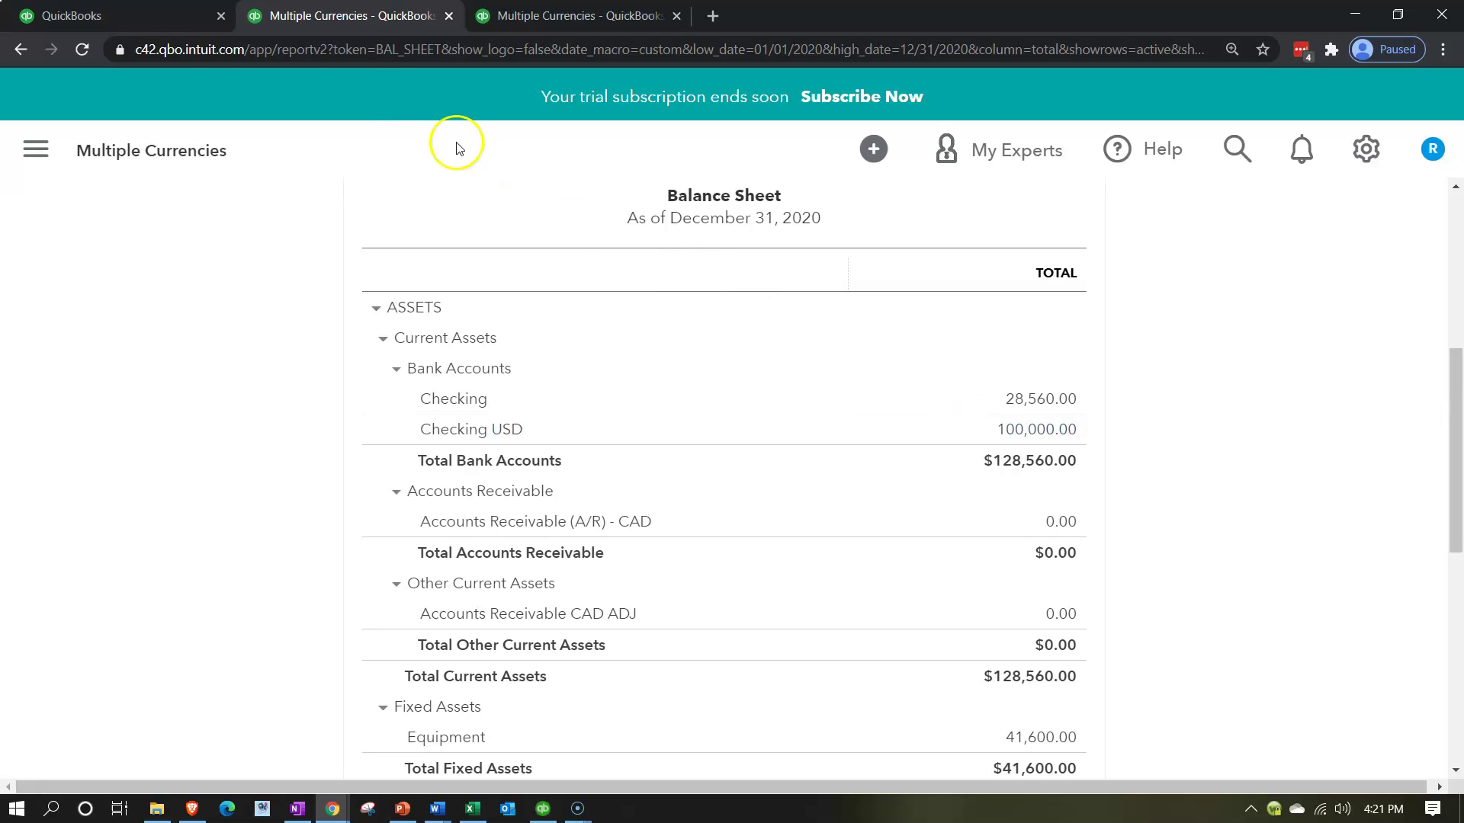
# Inspect the payment account and exchange rate on a blank expense form in the first browser tab, leaving without saving
pyautogui.click(151, 25)
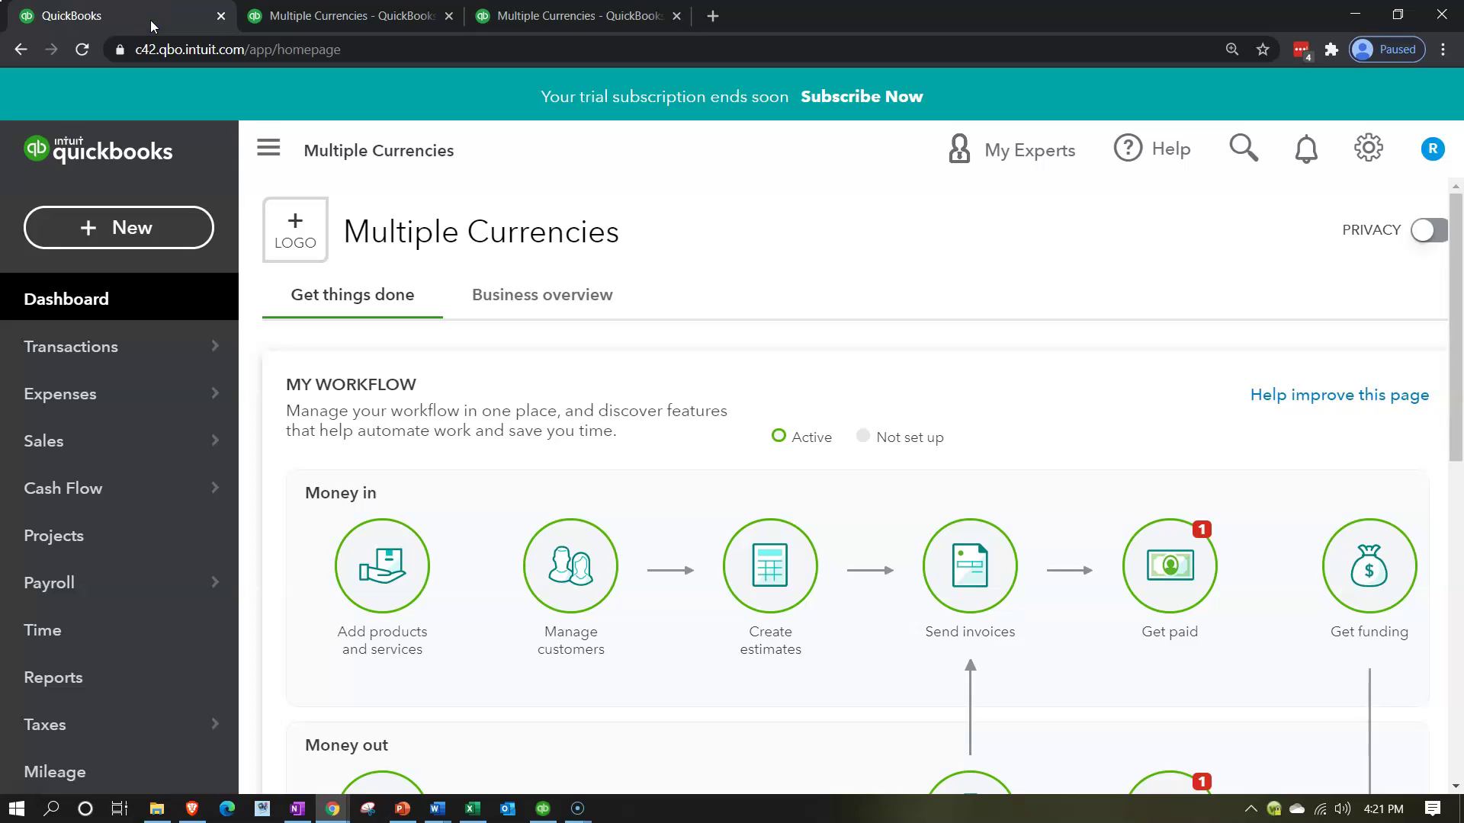
pyautogui.click(150, 227)
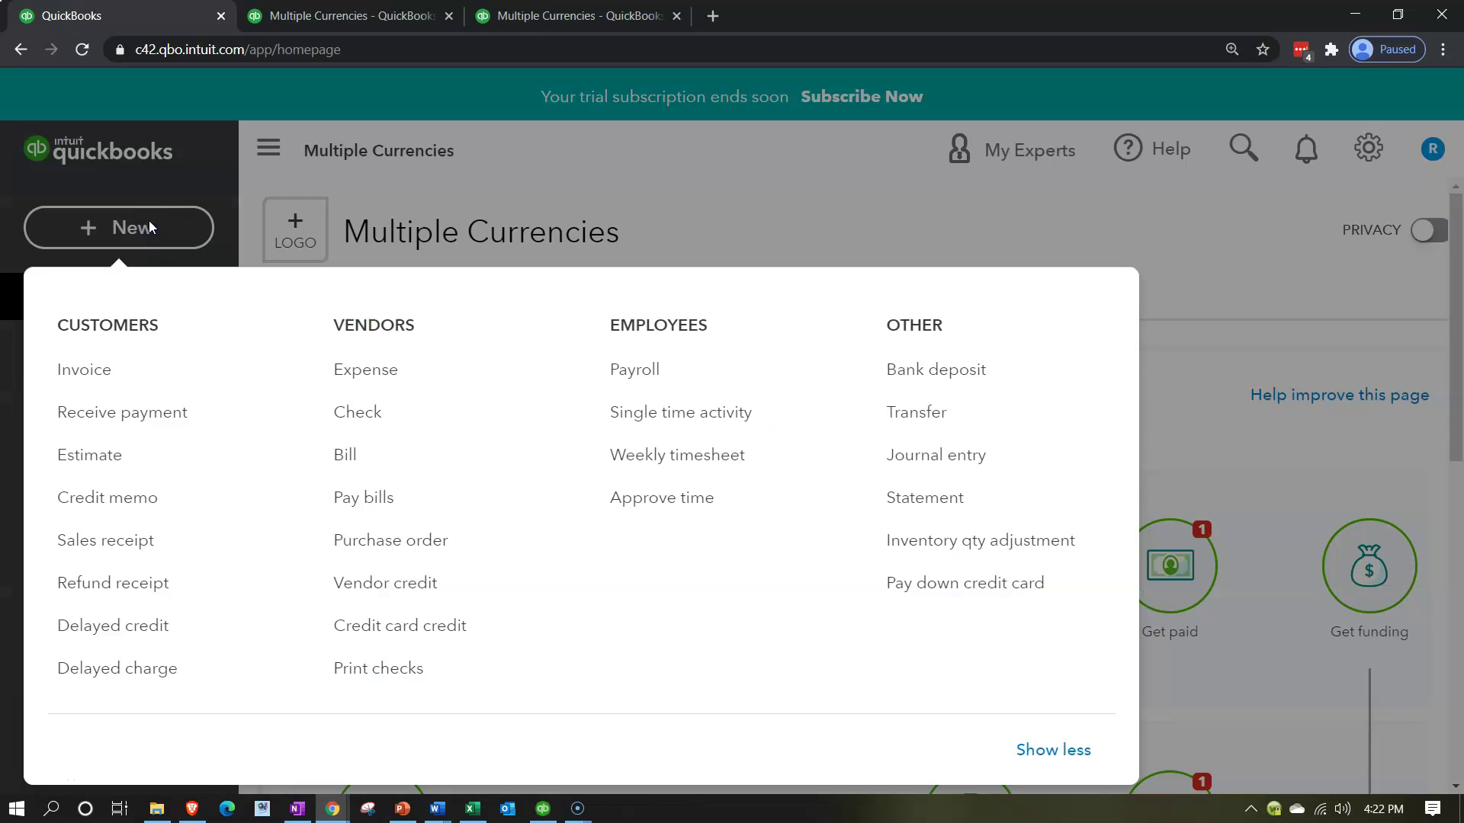
pyautogui.click(358, 366)
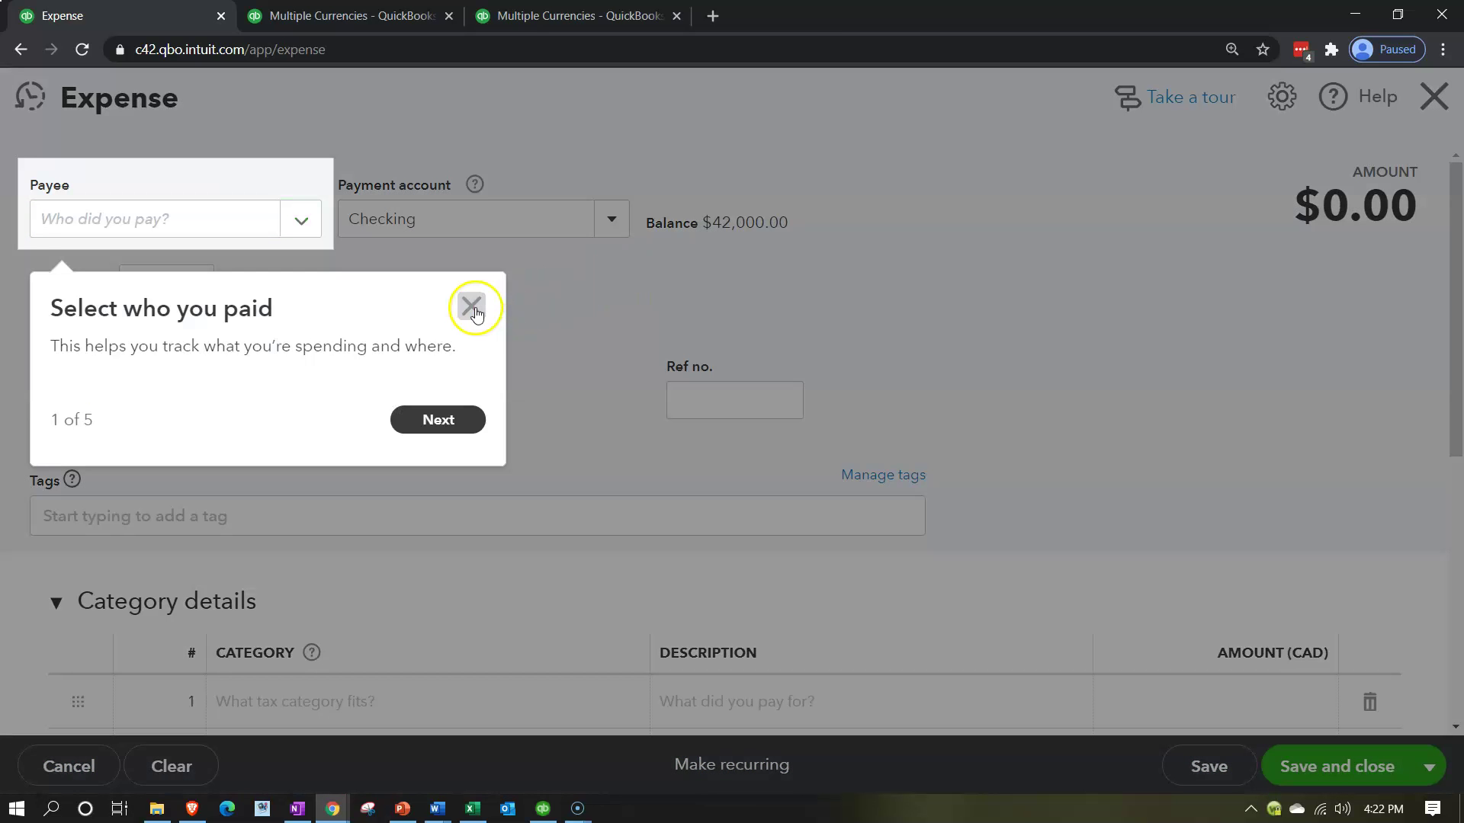
pyautogui.click(472, 306)
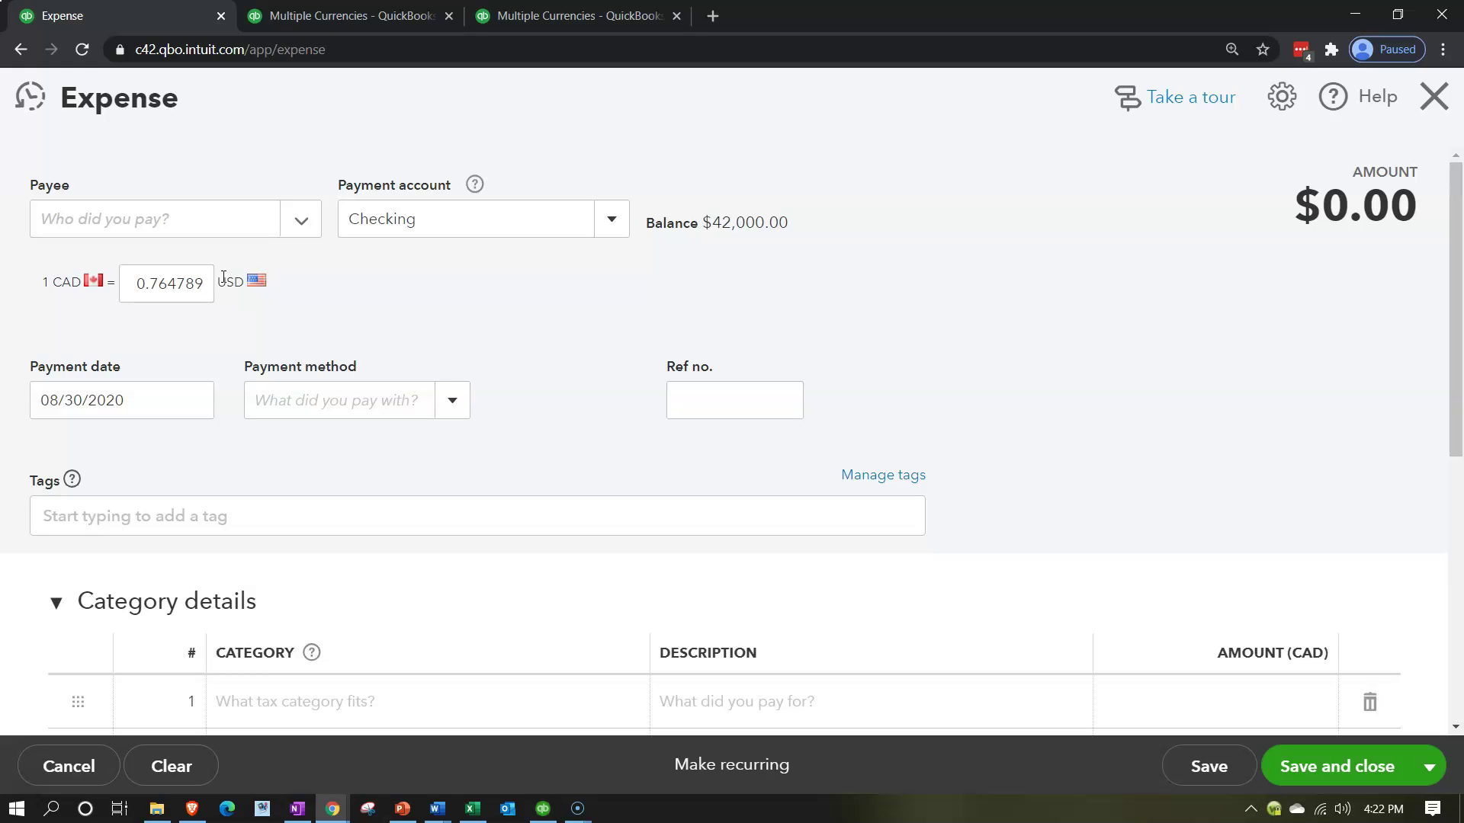
pyautogui.click(1430, 97)
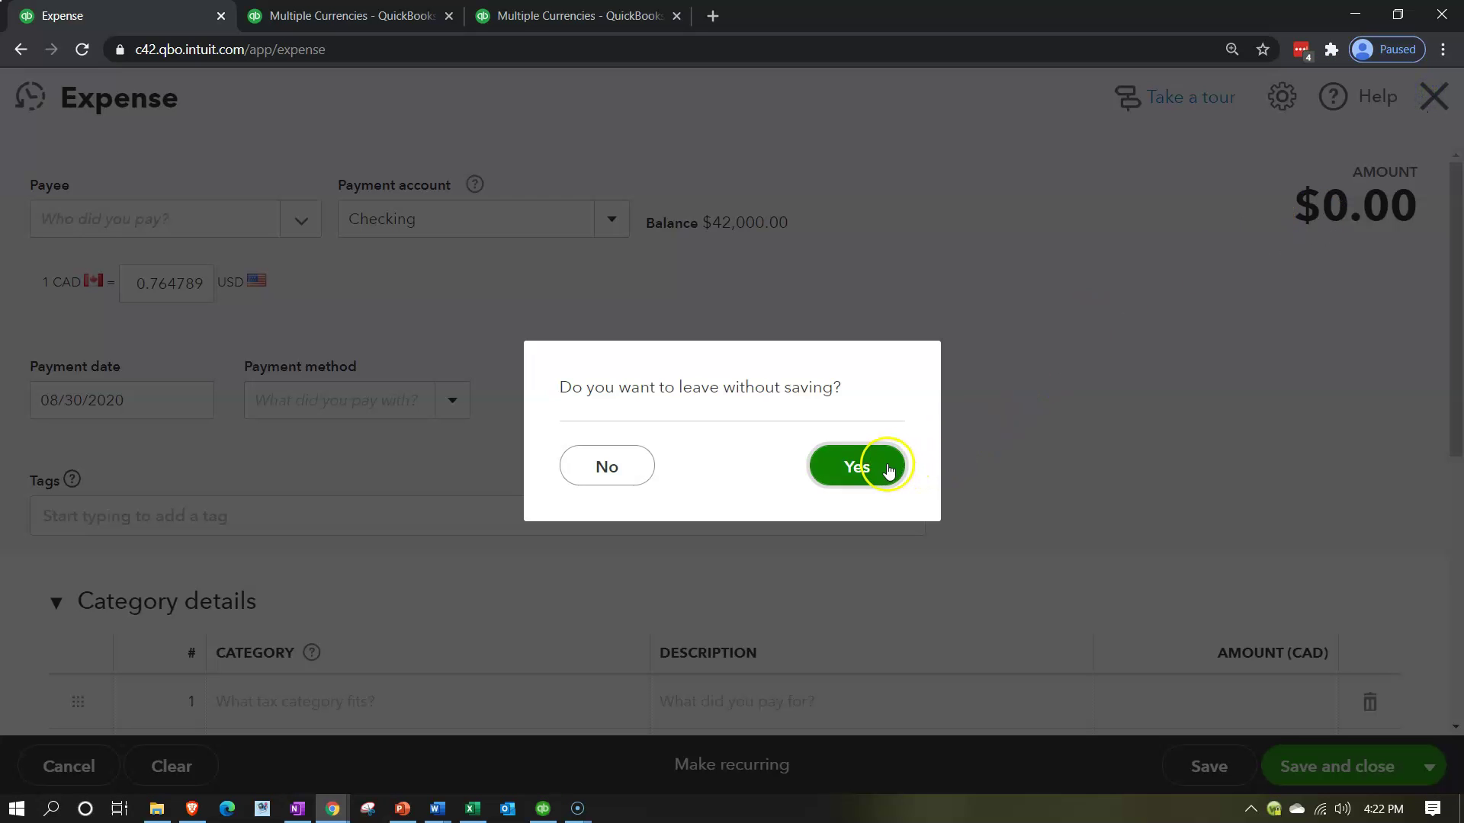
pyautogui.click(888, 469)
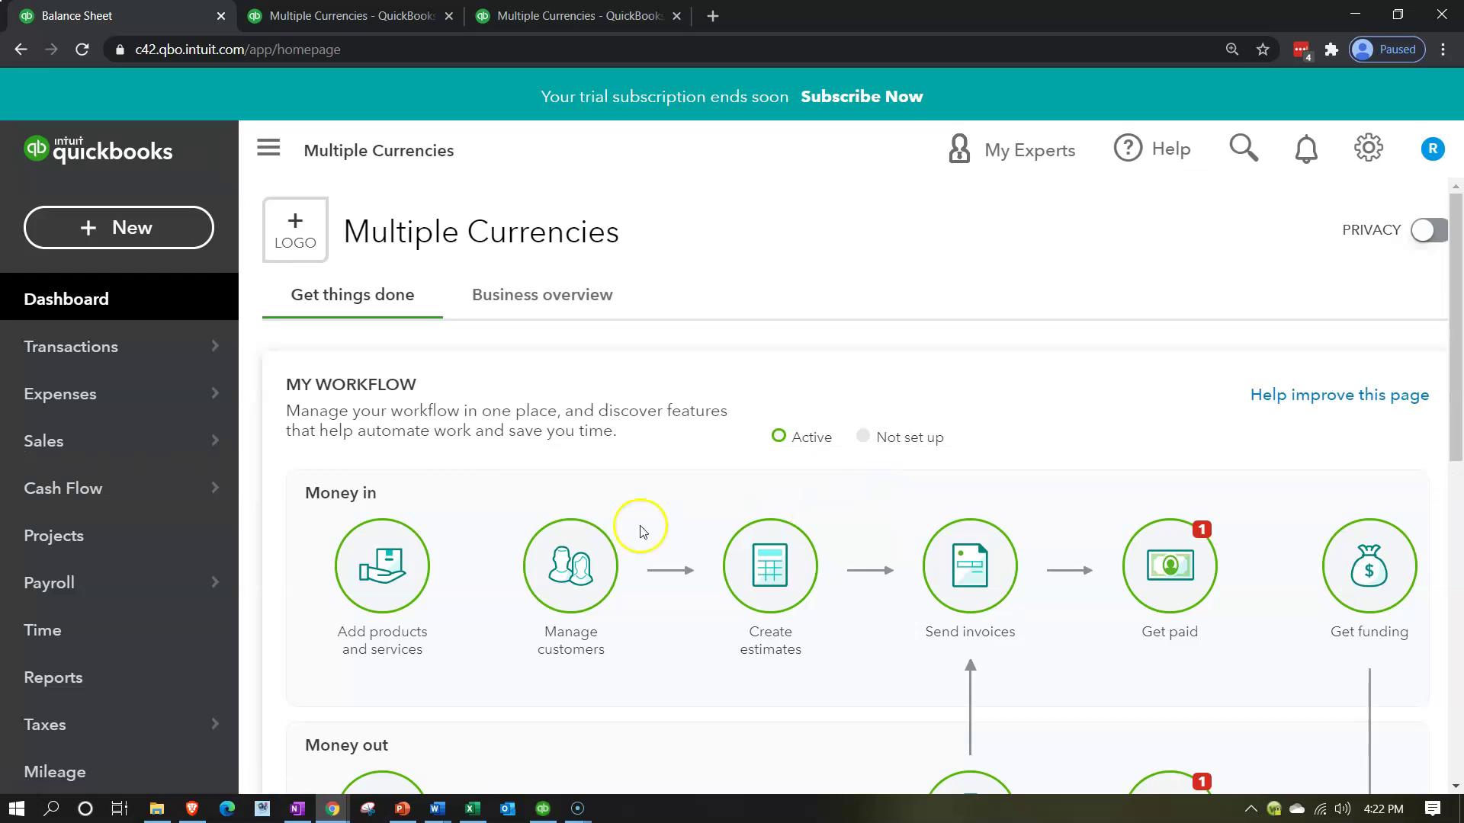
# Open the company's chart of accounts, fit more of it on the page and look over the bank accounts
pyautogui.scroll(-3, 117, 665)
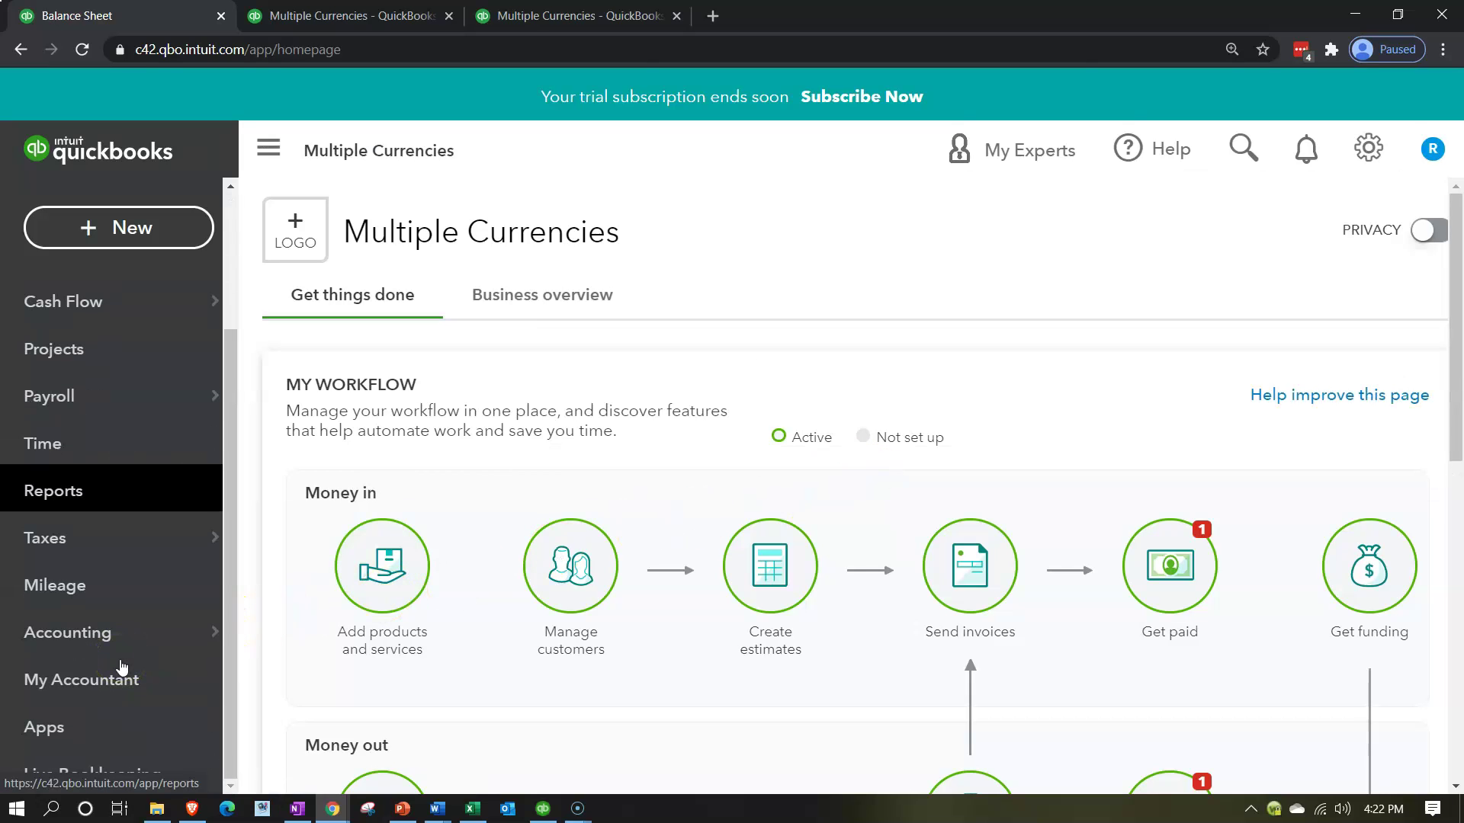
pyautogui.click(89, 649)
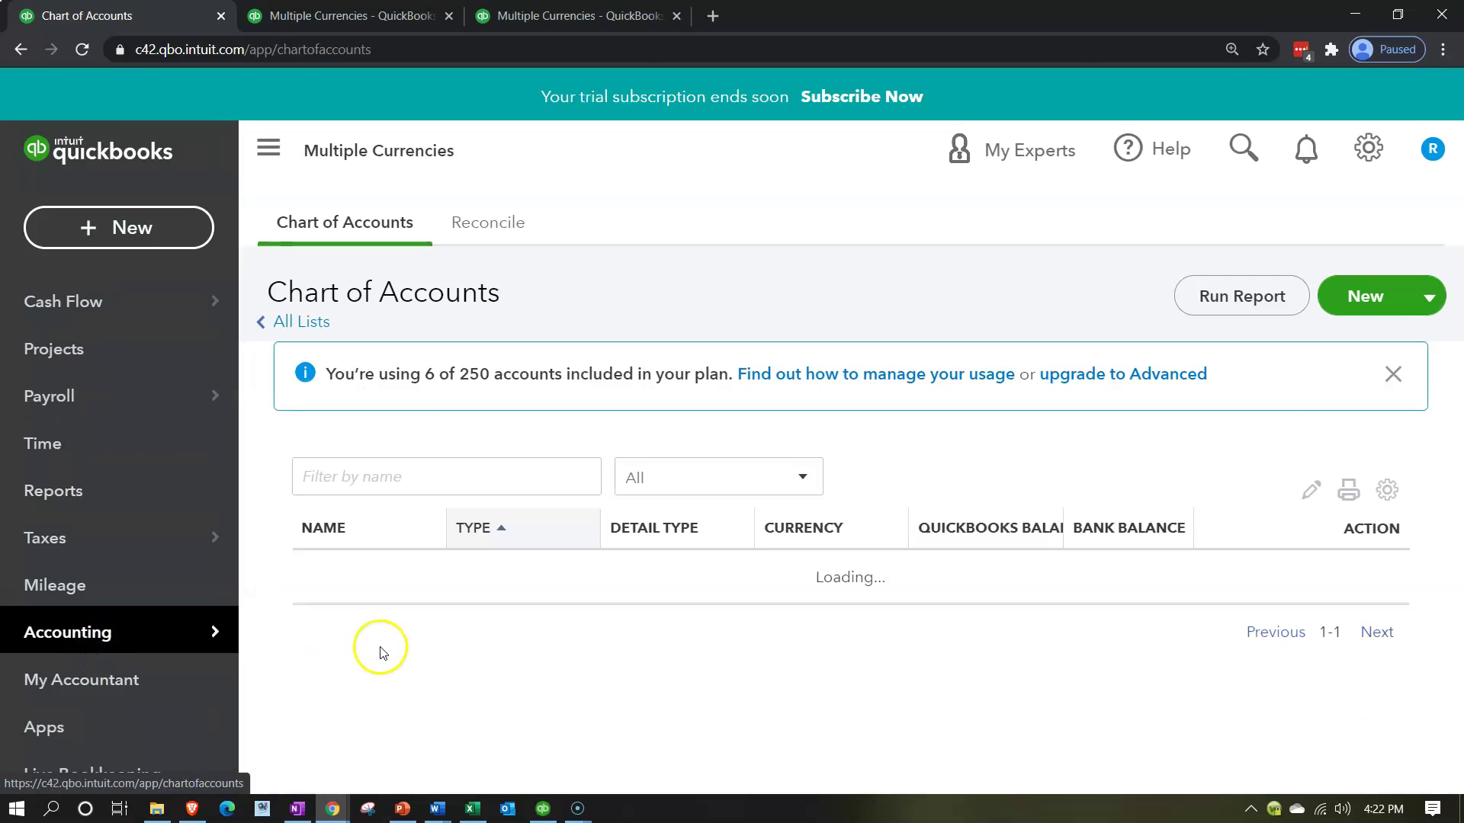
pyautogui.hotkey('ctrl', '-')
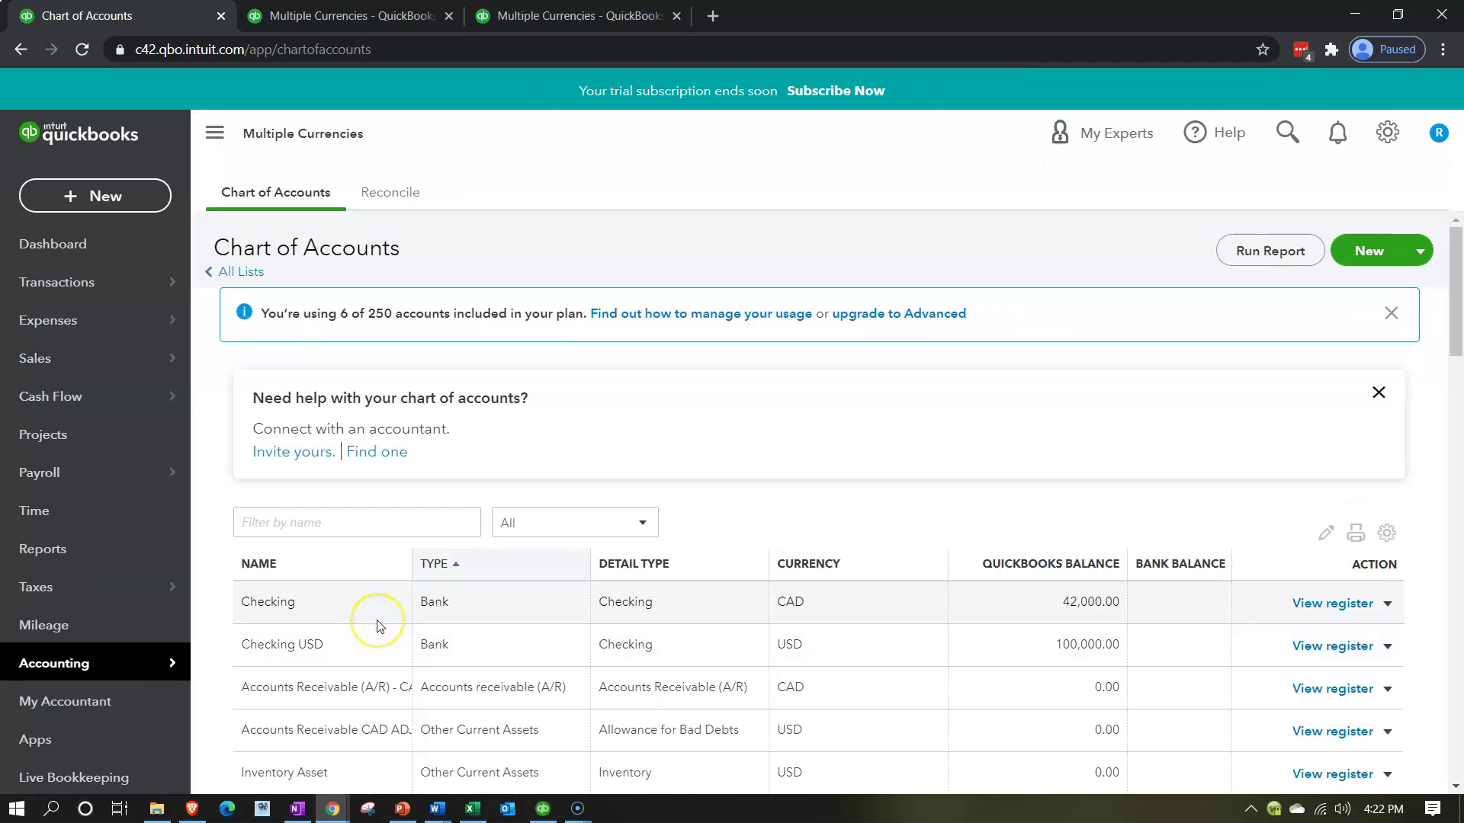
pyautogui.scroll(-1, 377, 626)
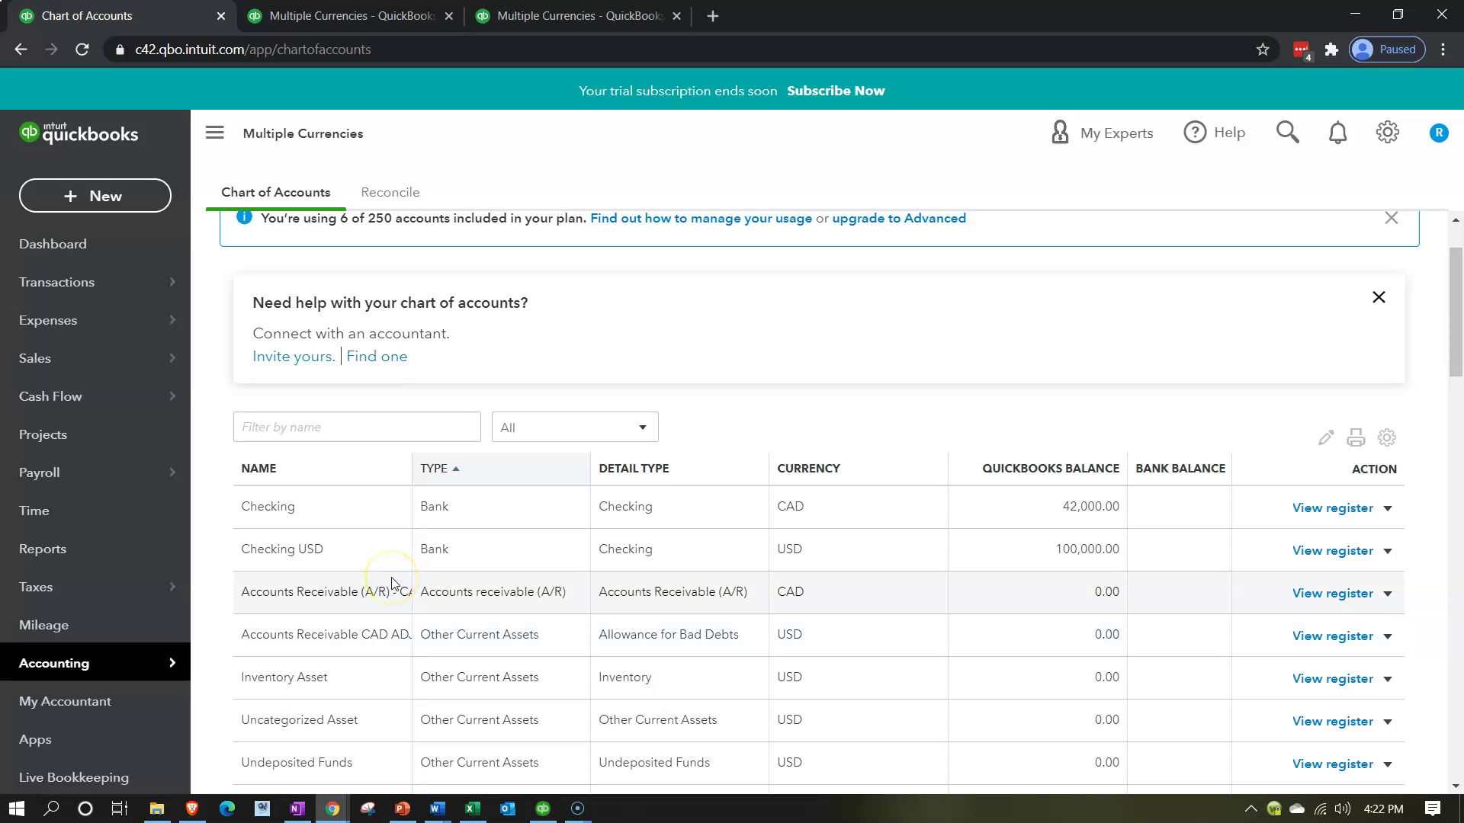
pyautogui.scroll(1, 391, 583)
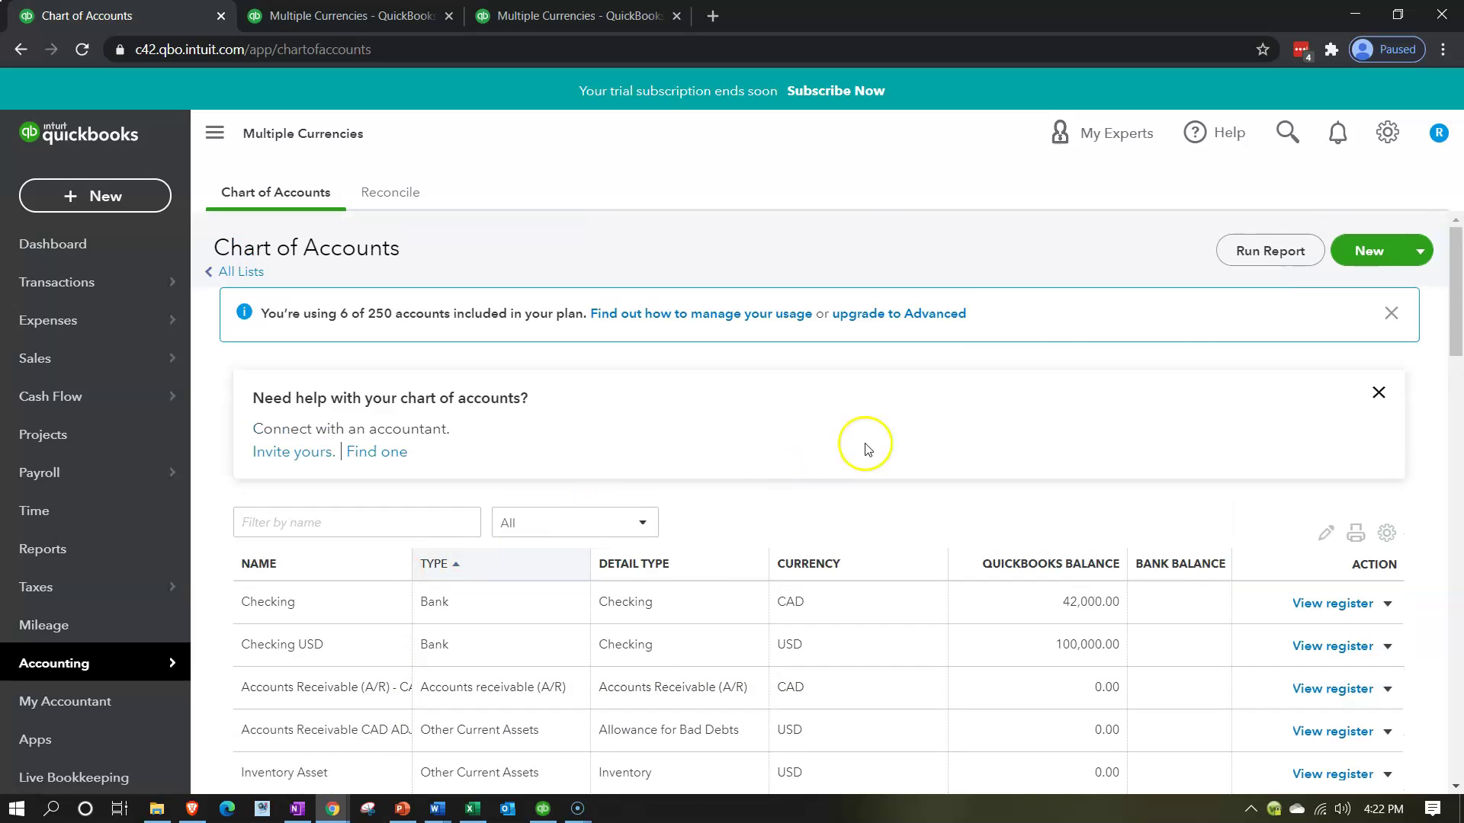
# Start a new Bank account with the detail type Checking
pyautogui.click(1354, 254)
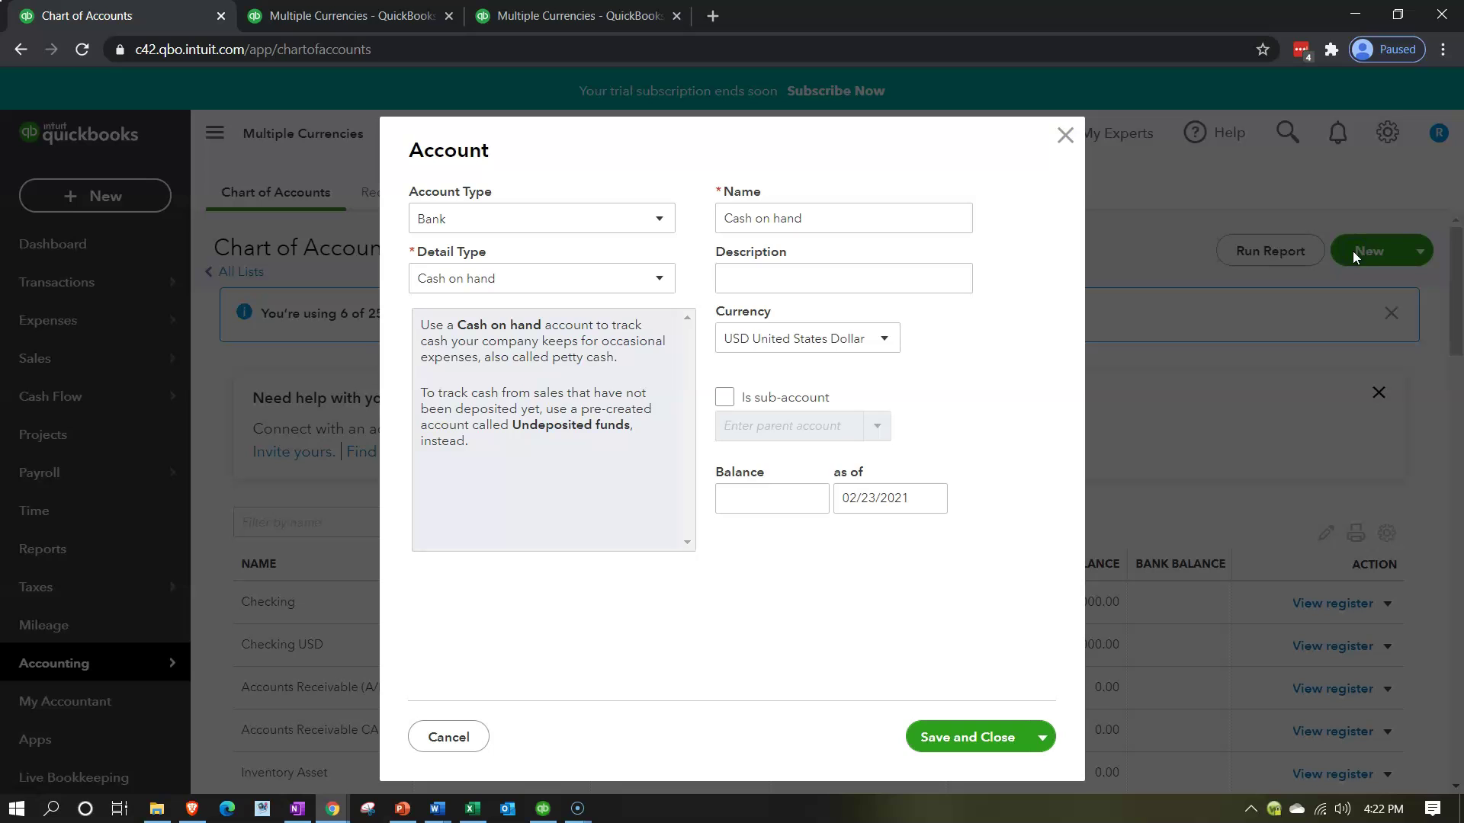
pyautogui.click(629, 276)
pyautogui.click(604, 340)
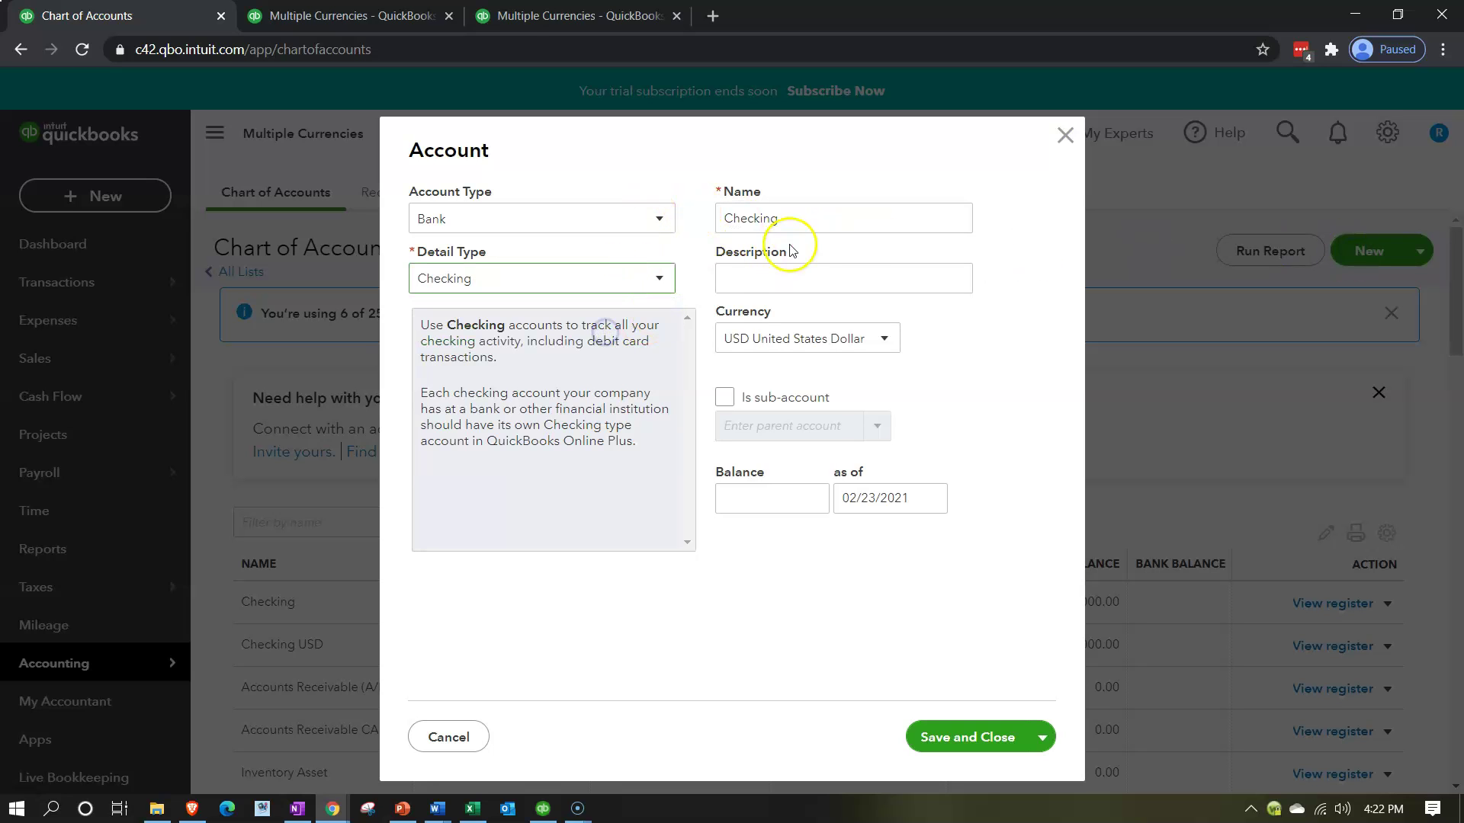
# Set the new checking account's currency to JPY Japanese Yen
pyautogui.click(863, 340)
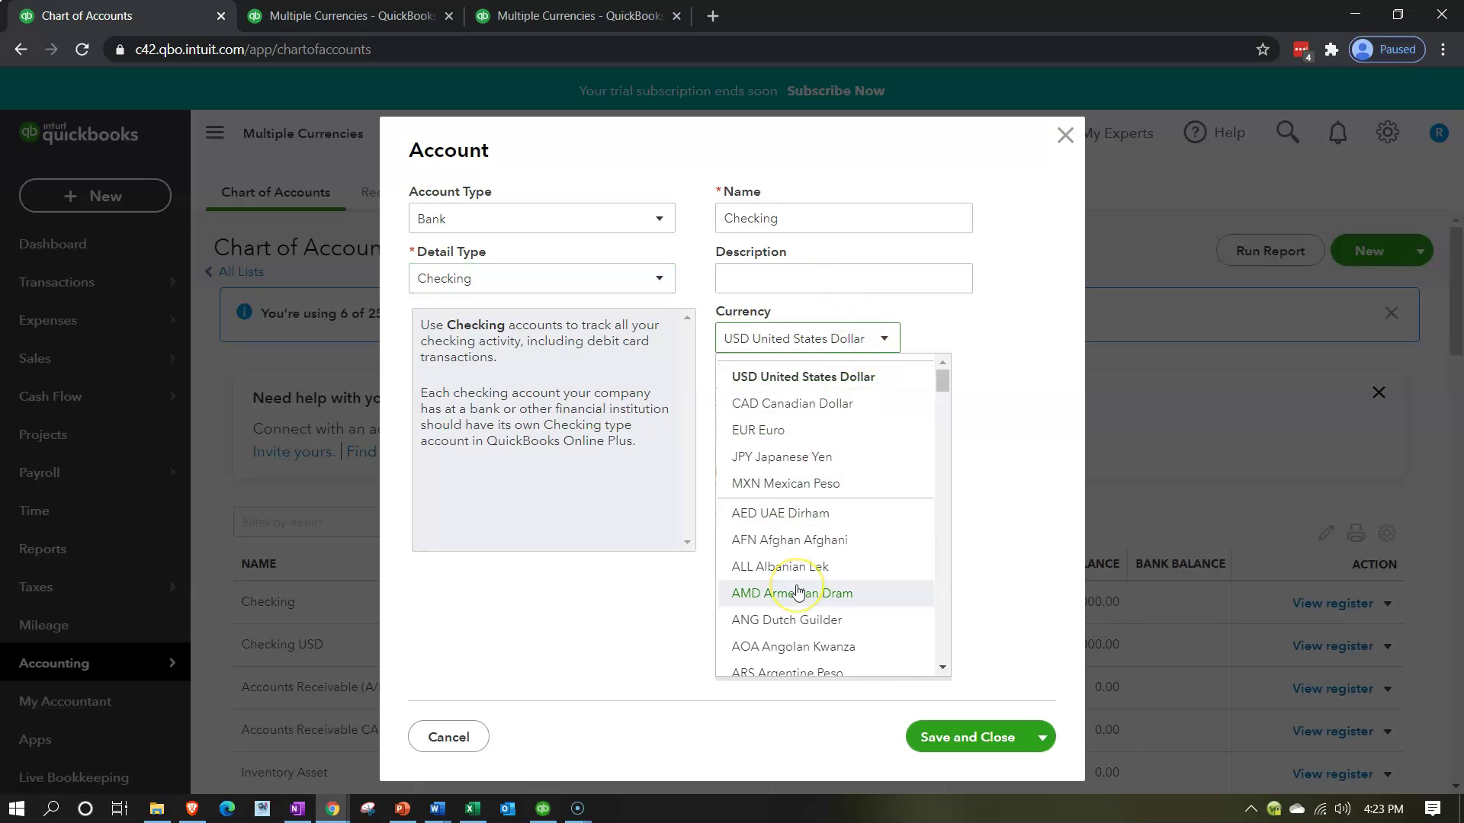
pyautogui.scroll(-1, 798, 591)
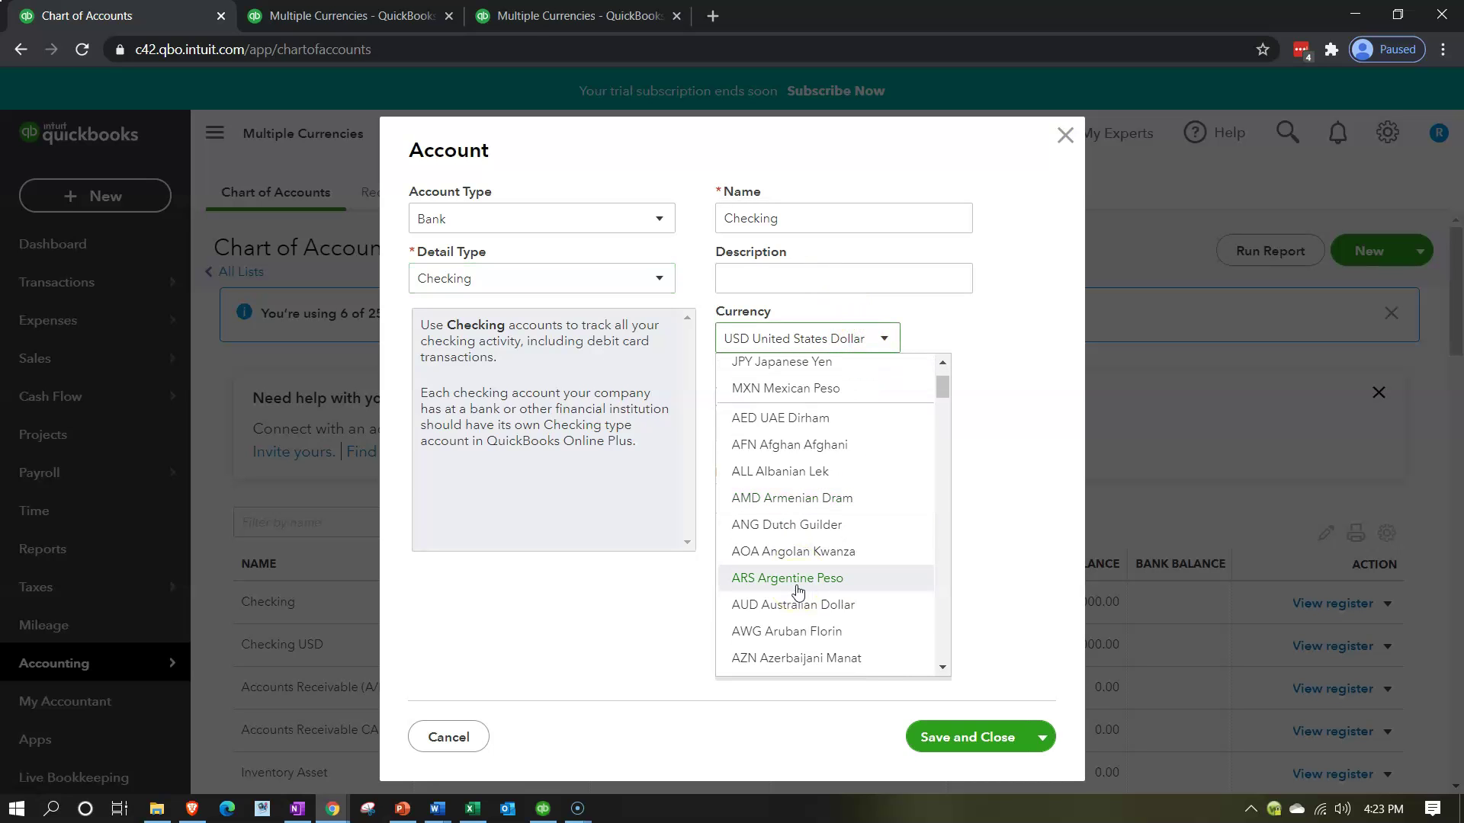
pyautogui.scroll(-9, 798, 591)
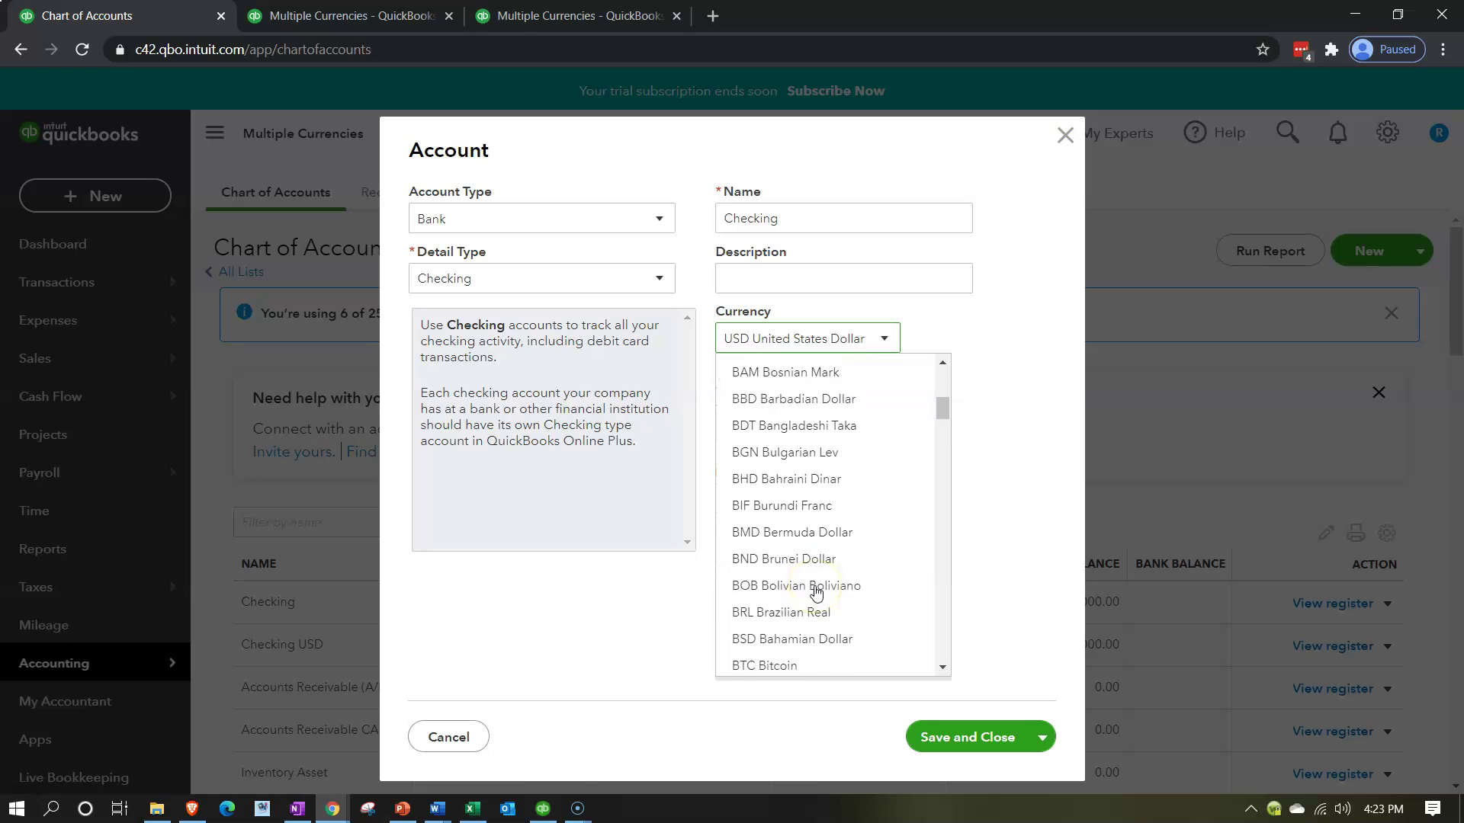
pyautogui.scroll(-10, 816, 592)
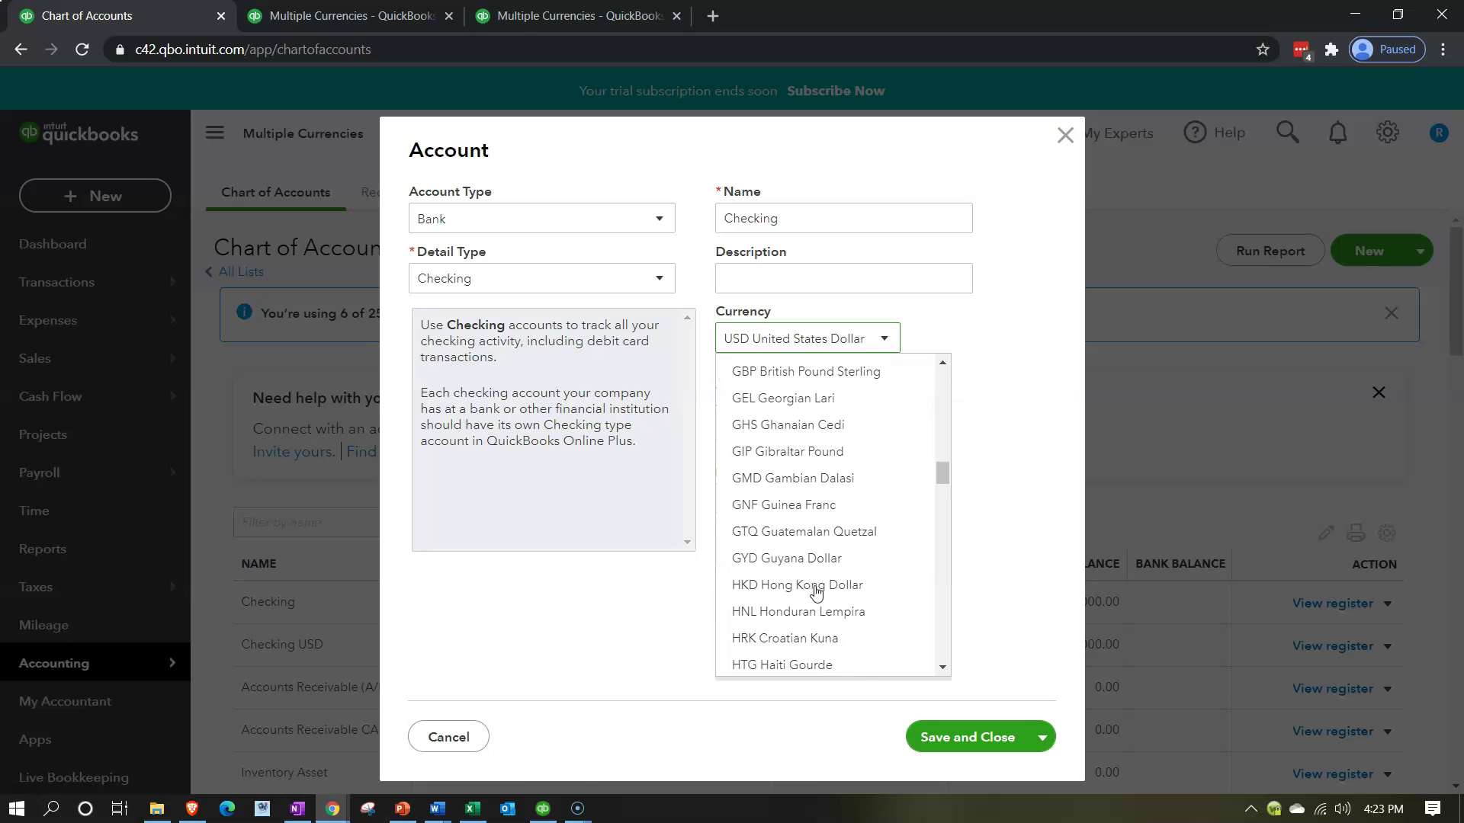
pyautogui.scroll(-4, 816, 591)
pyautogui.scroll(2, 815, 592)
pyautogui.scroll(4, 816, 592)
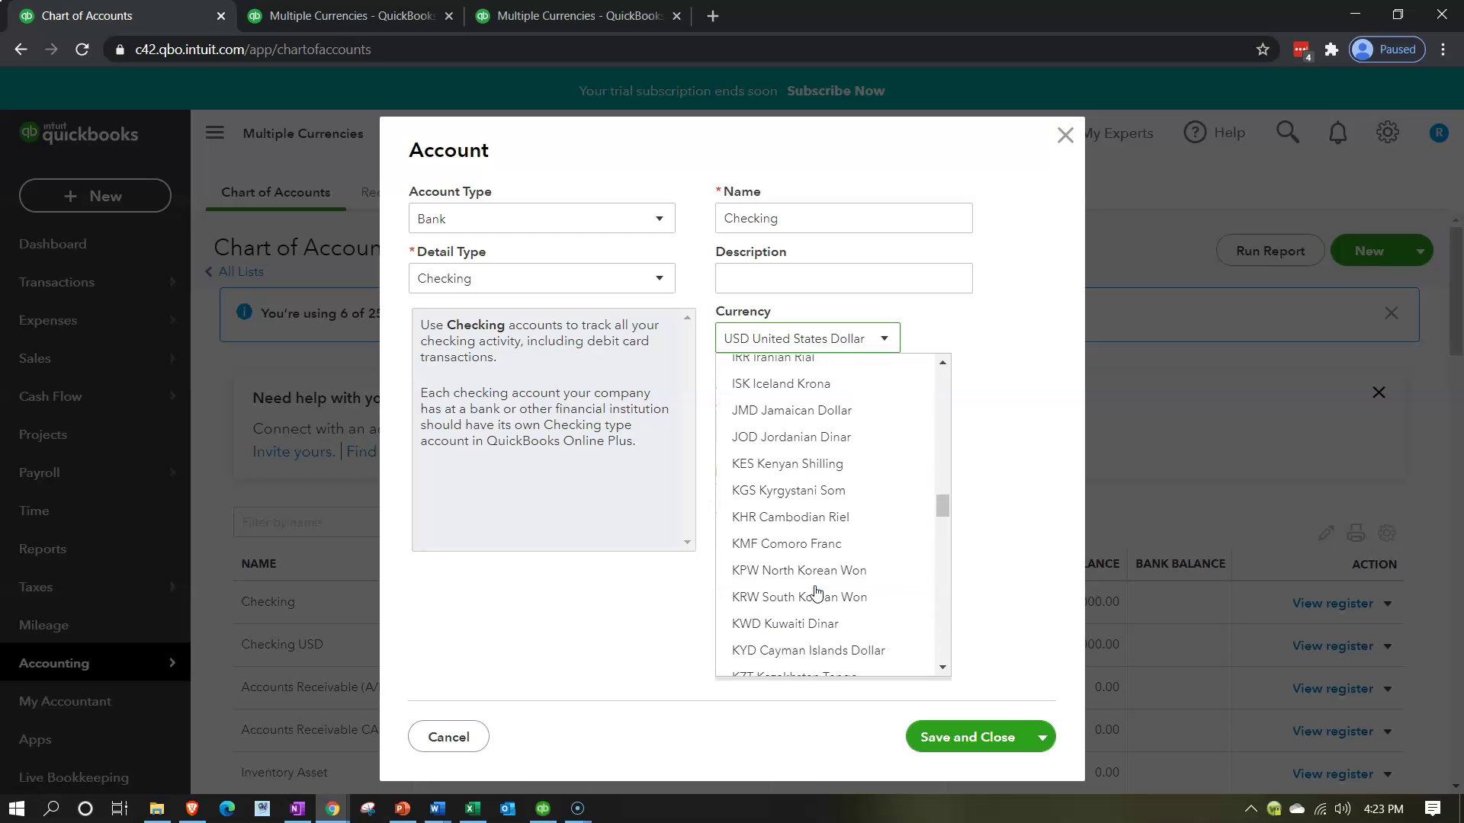
pyautogui.scroll(1, 815, 592)
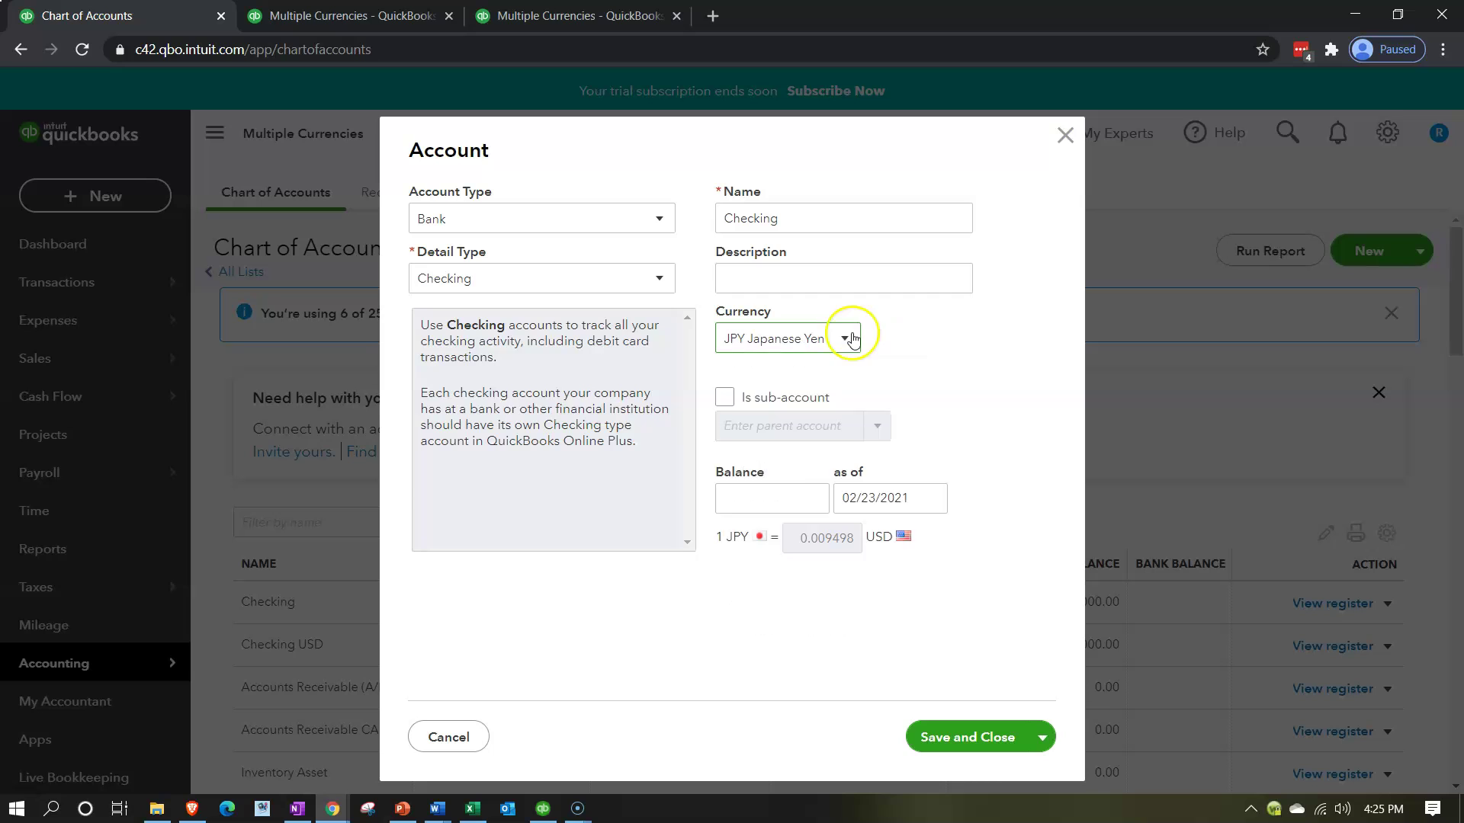
pyautogui.click(843, 334)
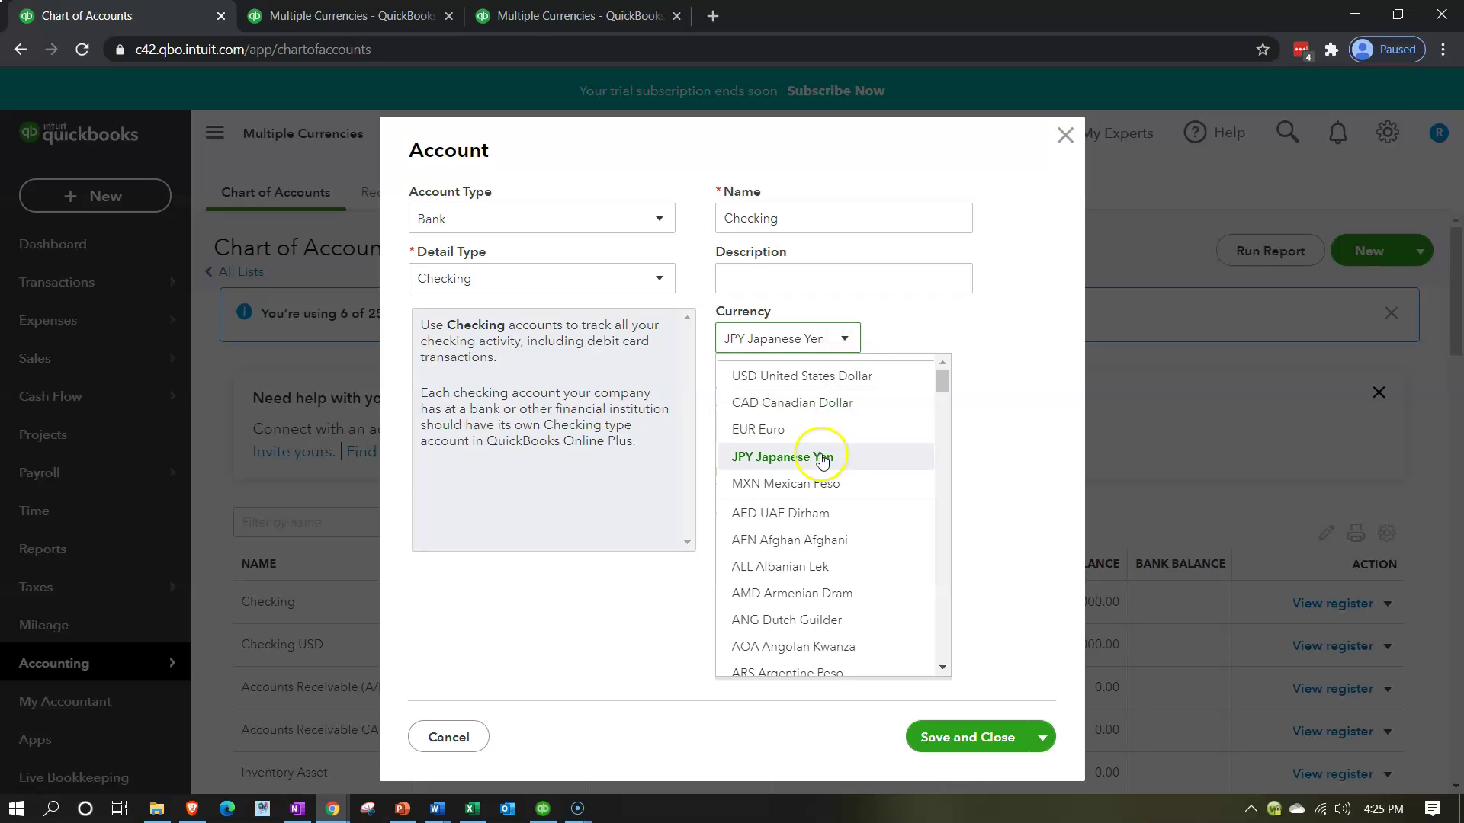
pyautogui.click(991, 420)
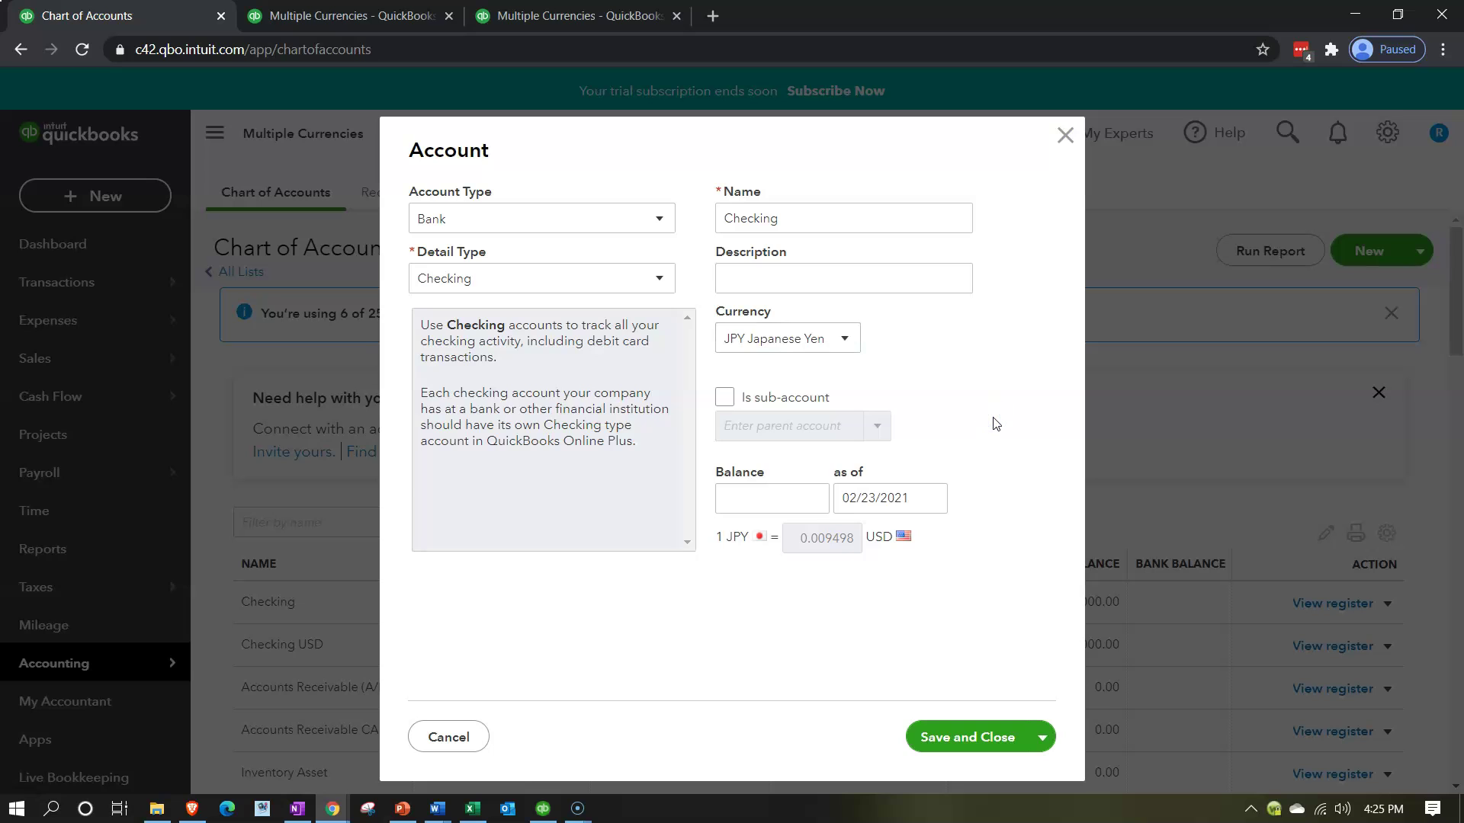
# Name the new yen account Checking JPY and save it
pyautogui.click(981, 737)
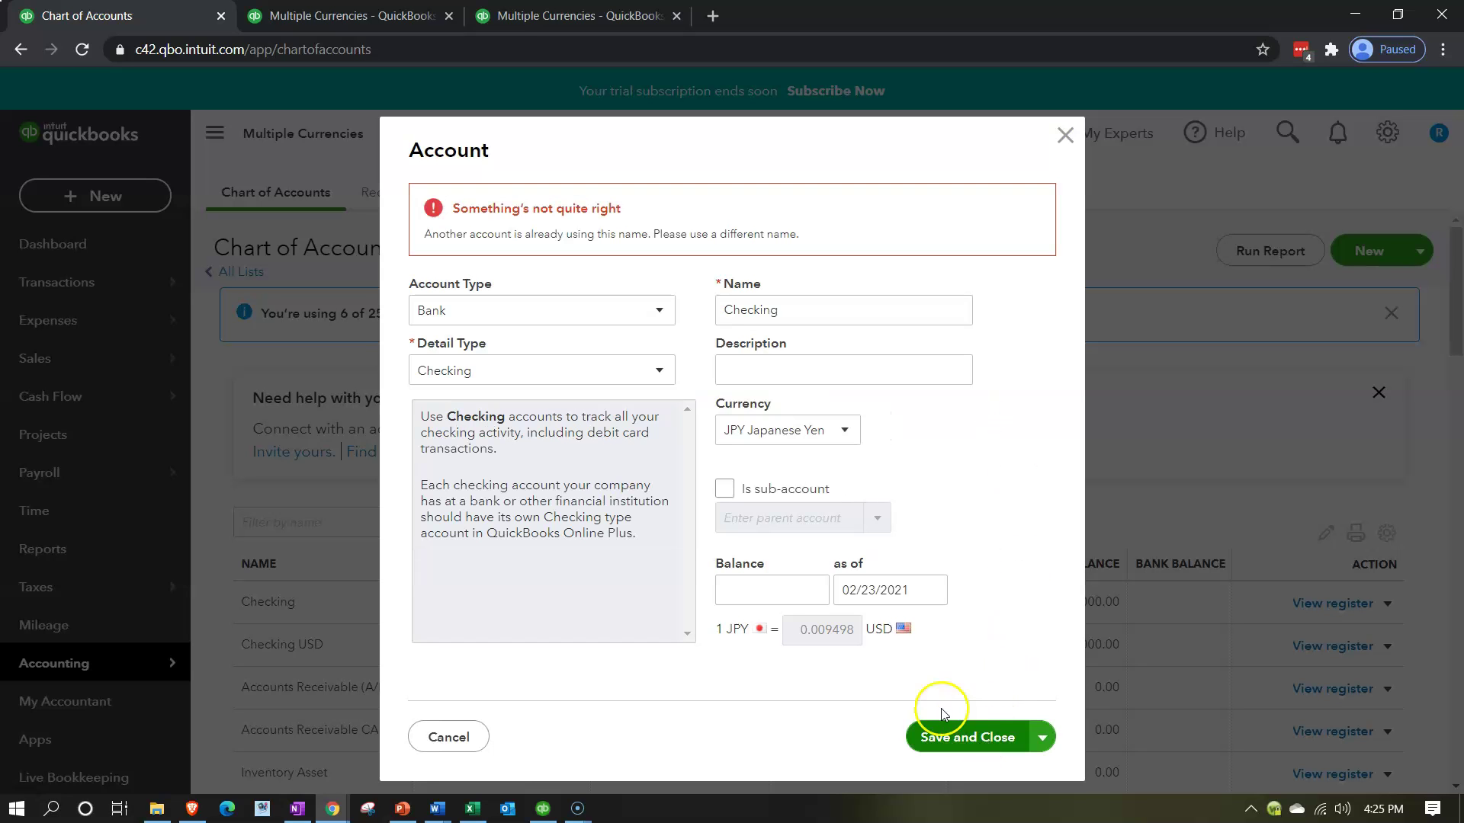
pyautogui.doubleClick(821, 311)
pyautogui.click(823, 314)
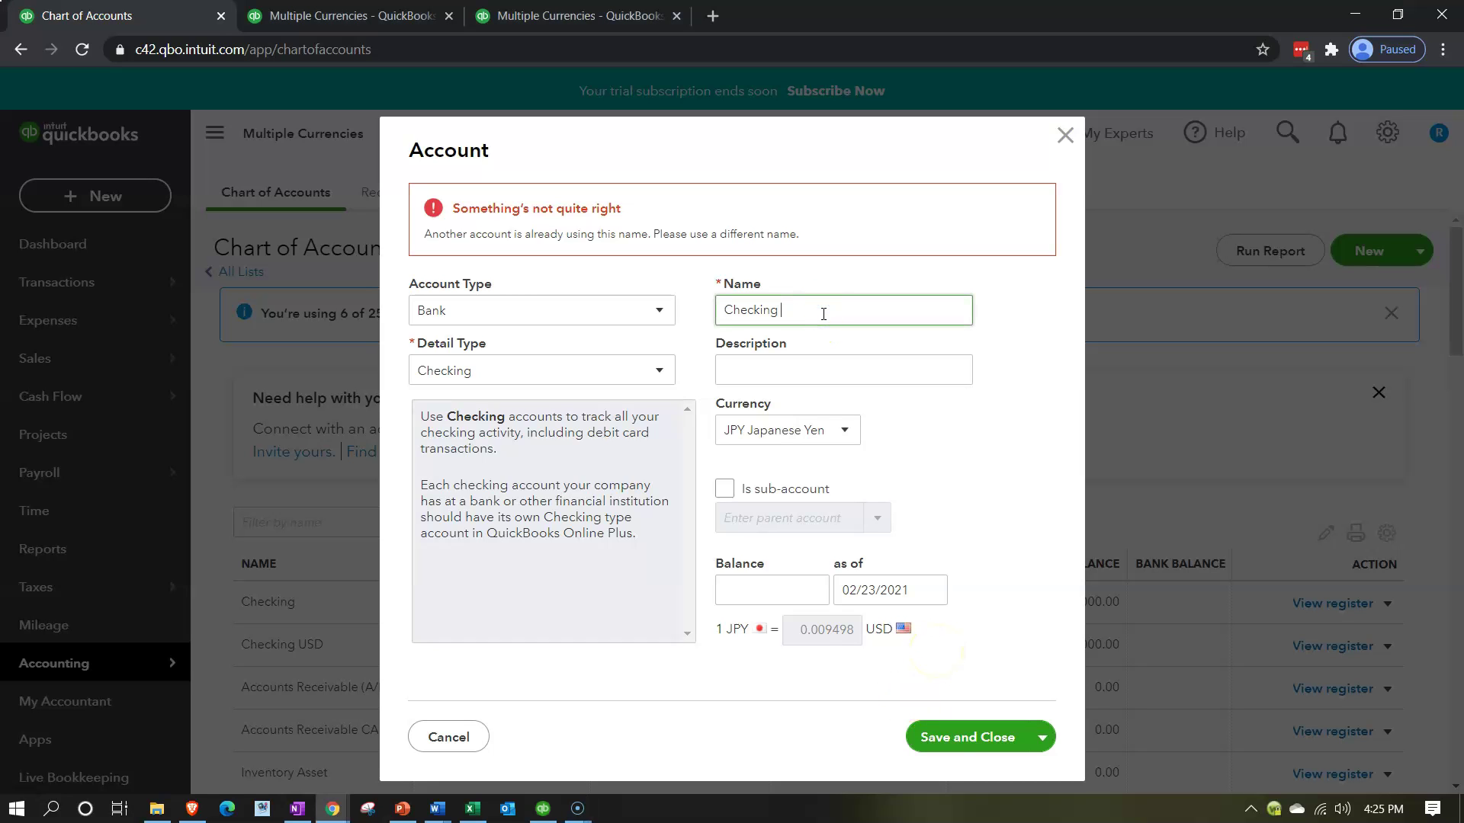
pyautogui.write('JPY')
pyautogui.click(965, 734)
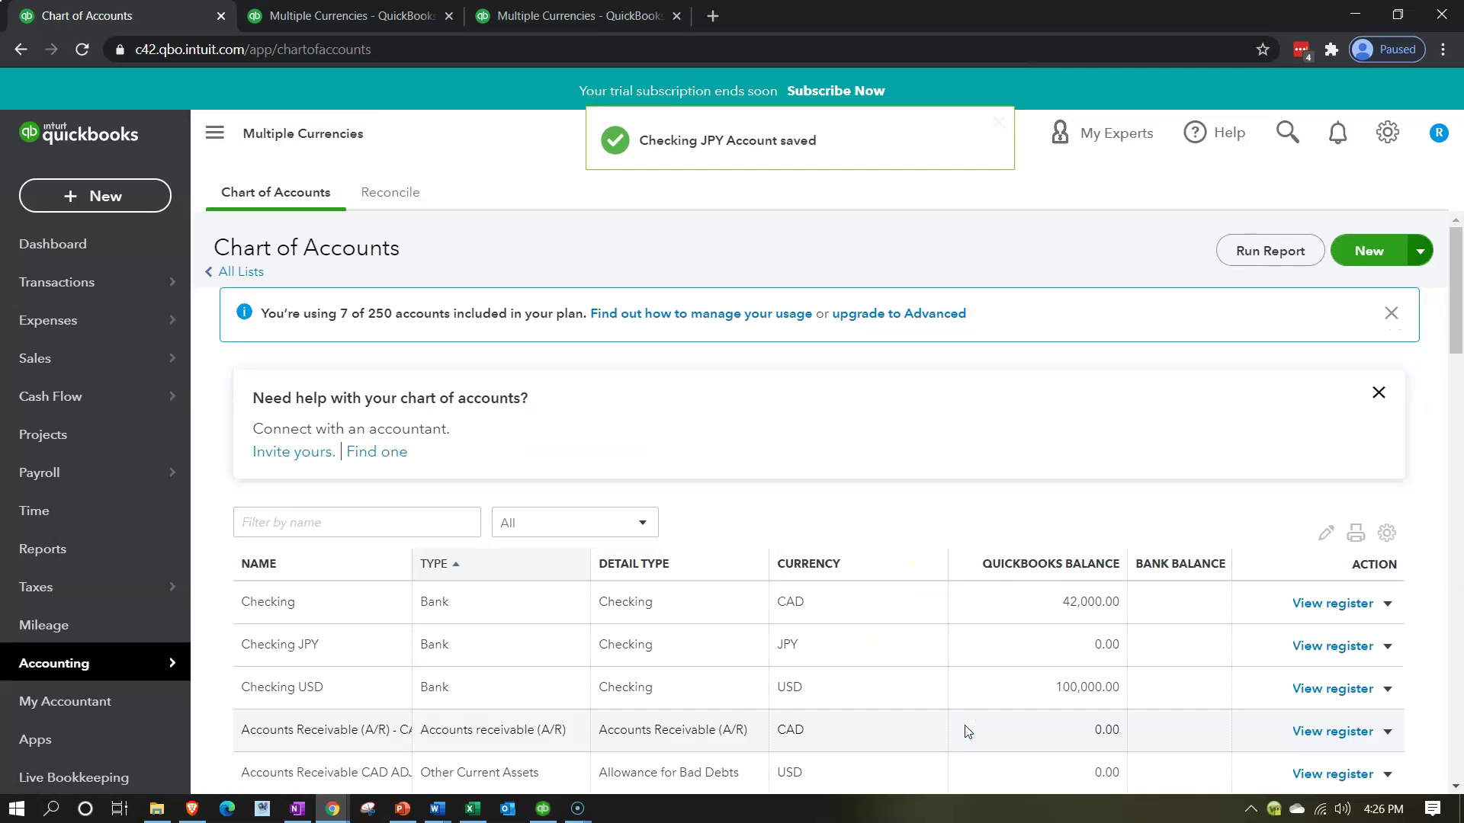
# Rename the Canadian-dollar Checking account as Checking CAD, save it and check the updated account list
pyautogui.scroll(-1, 966, 730)
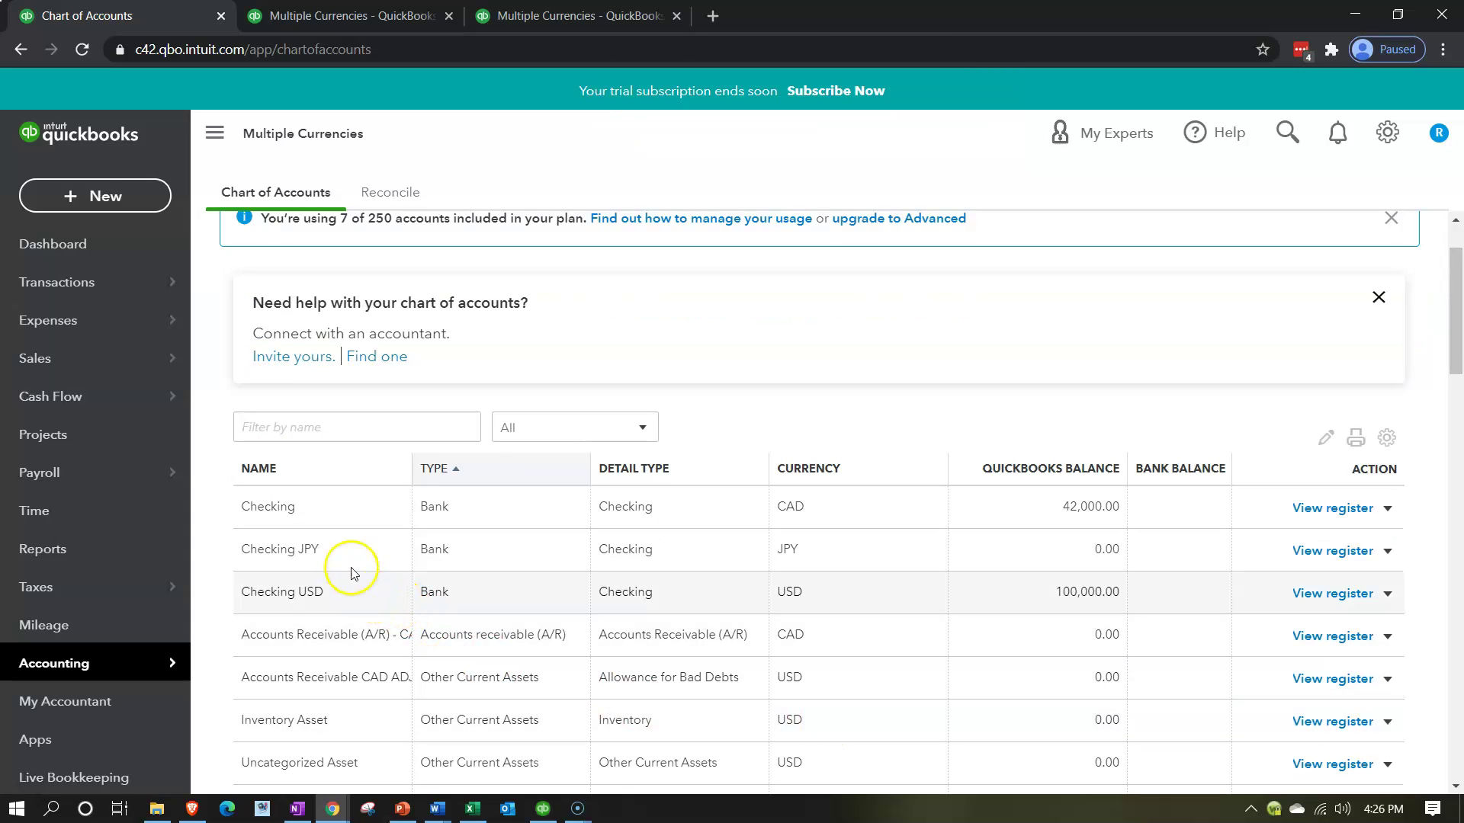
pyautogui.click(342, 522)
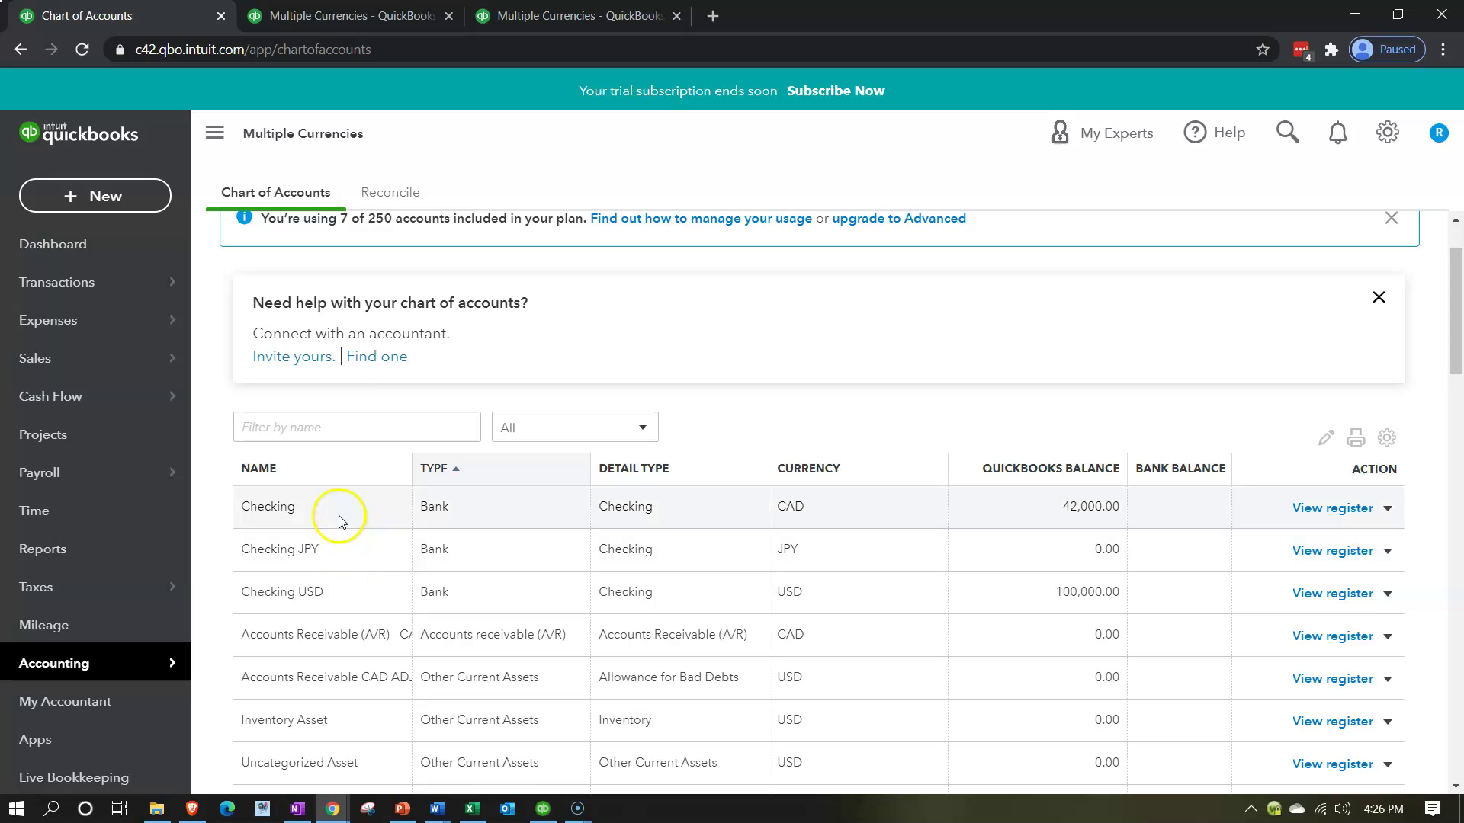
pyautogui.click(1388, 511)
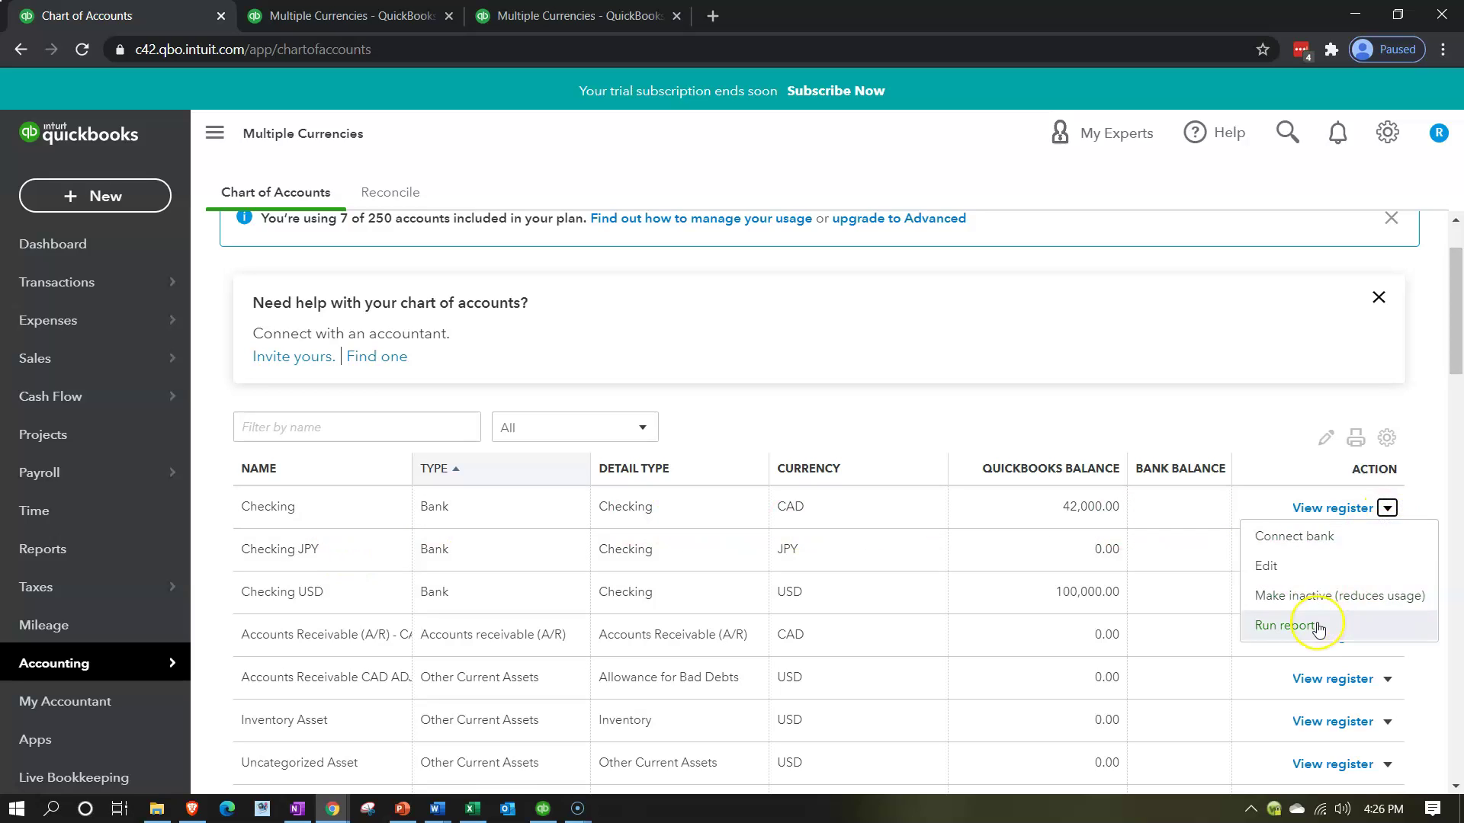
pyautogui.click(1283, 566)
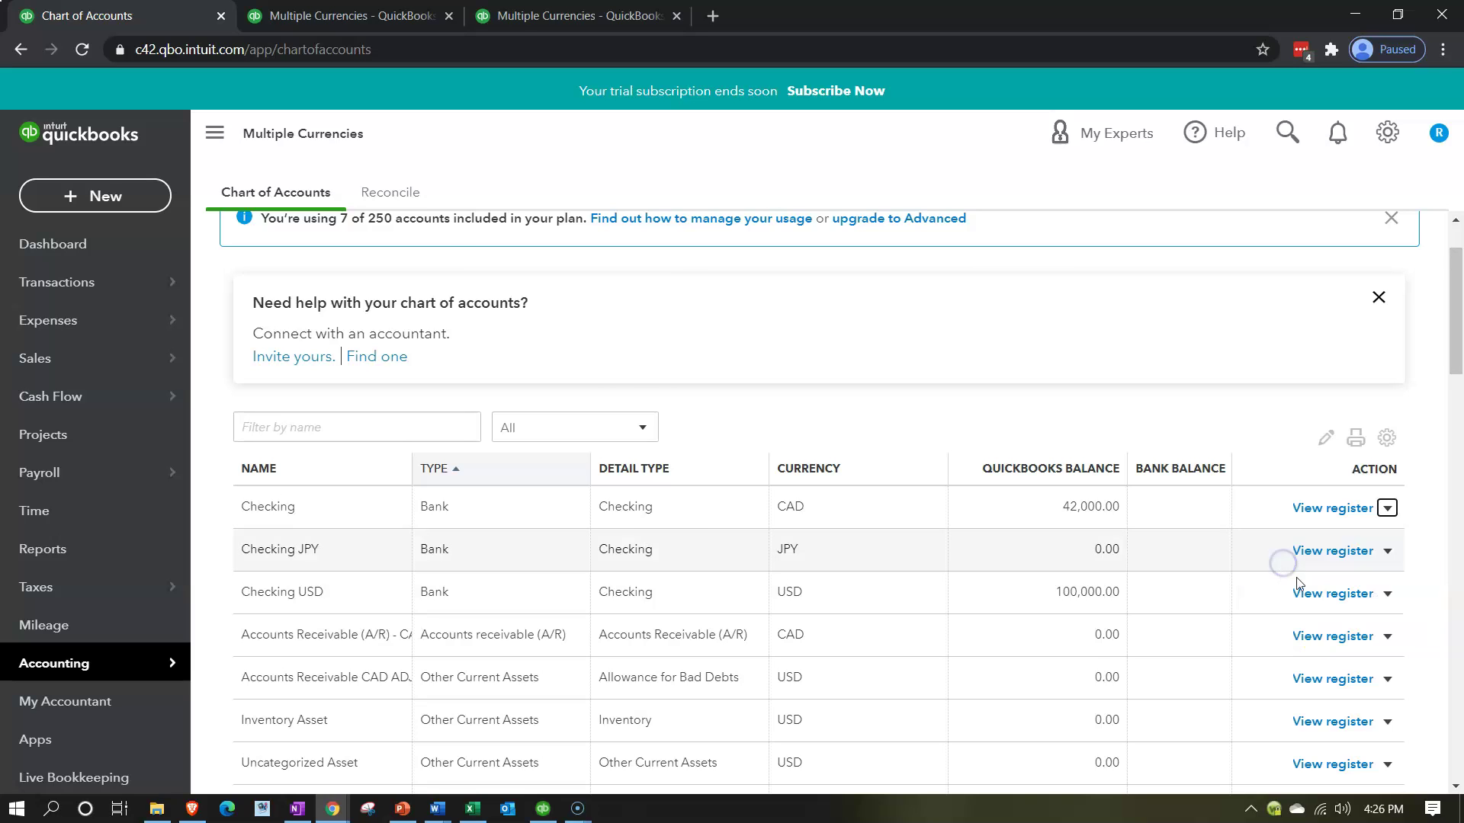
pyautogui.doubleClick(844, 219)
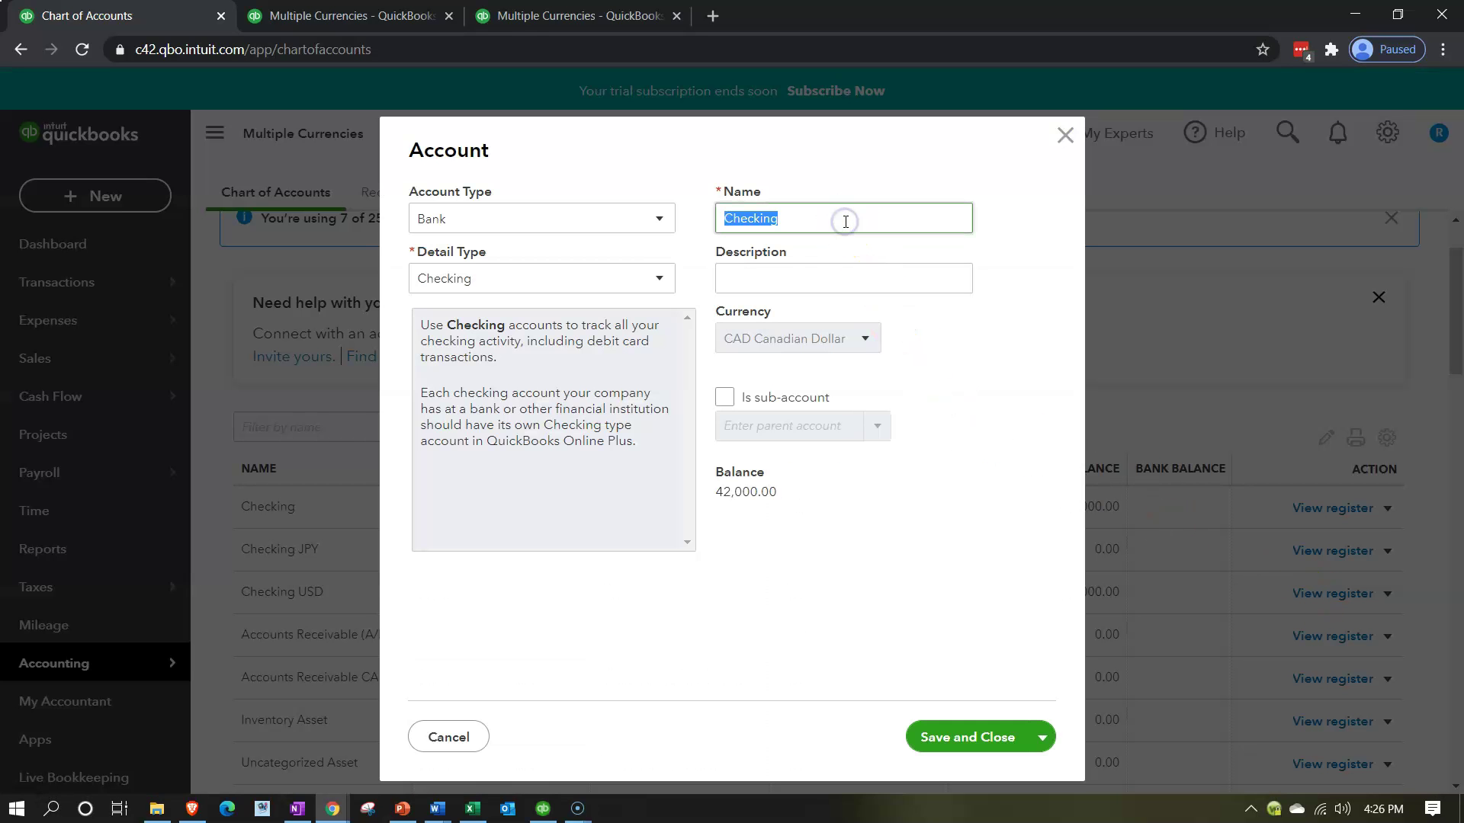
pyautogui.click(843, 219)
pyautogui.write('CAD')
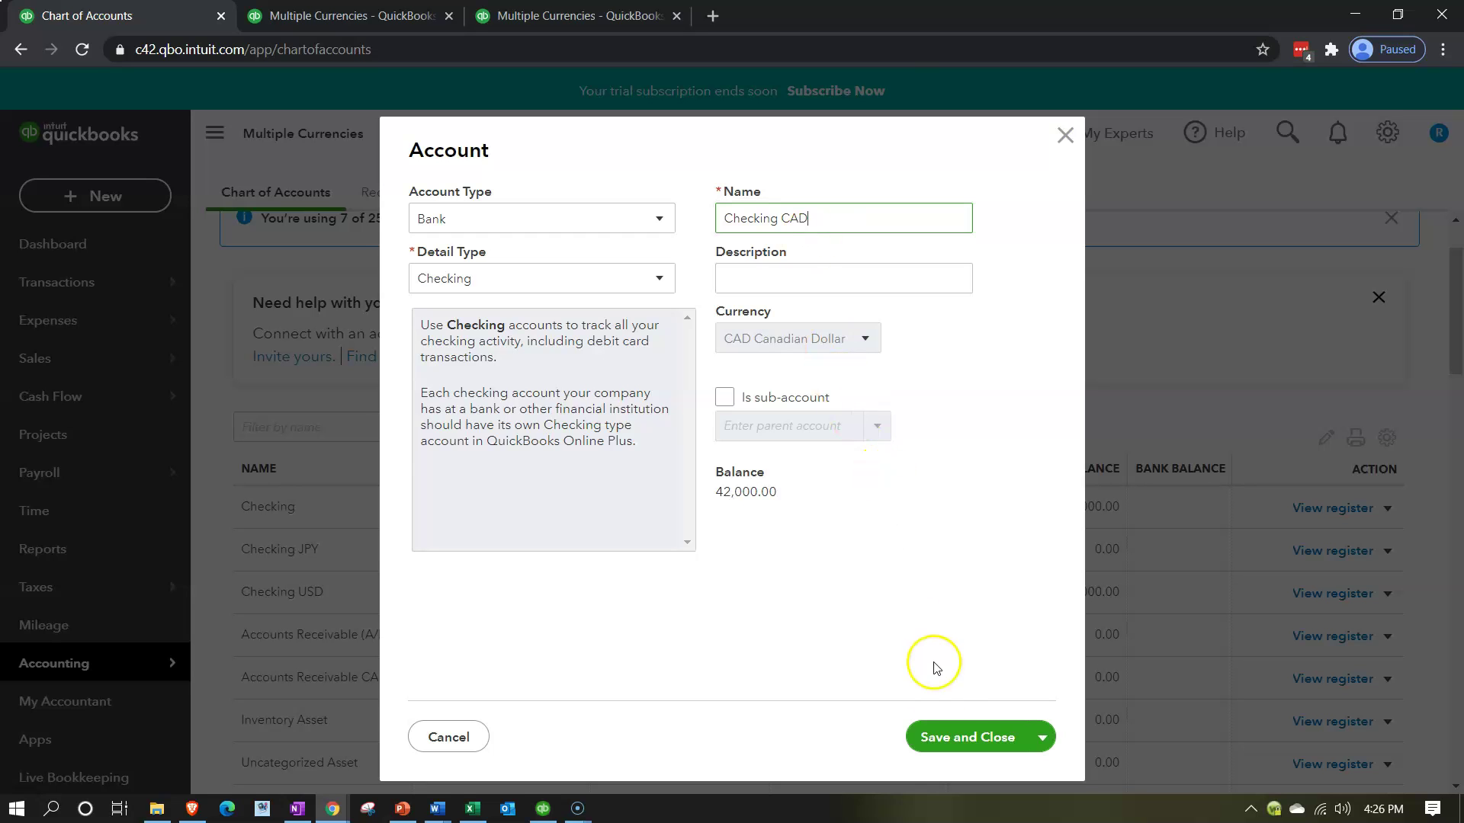
pyautogui.click(961, 738)
pyautogui.scroll(-4, 938, 706)
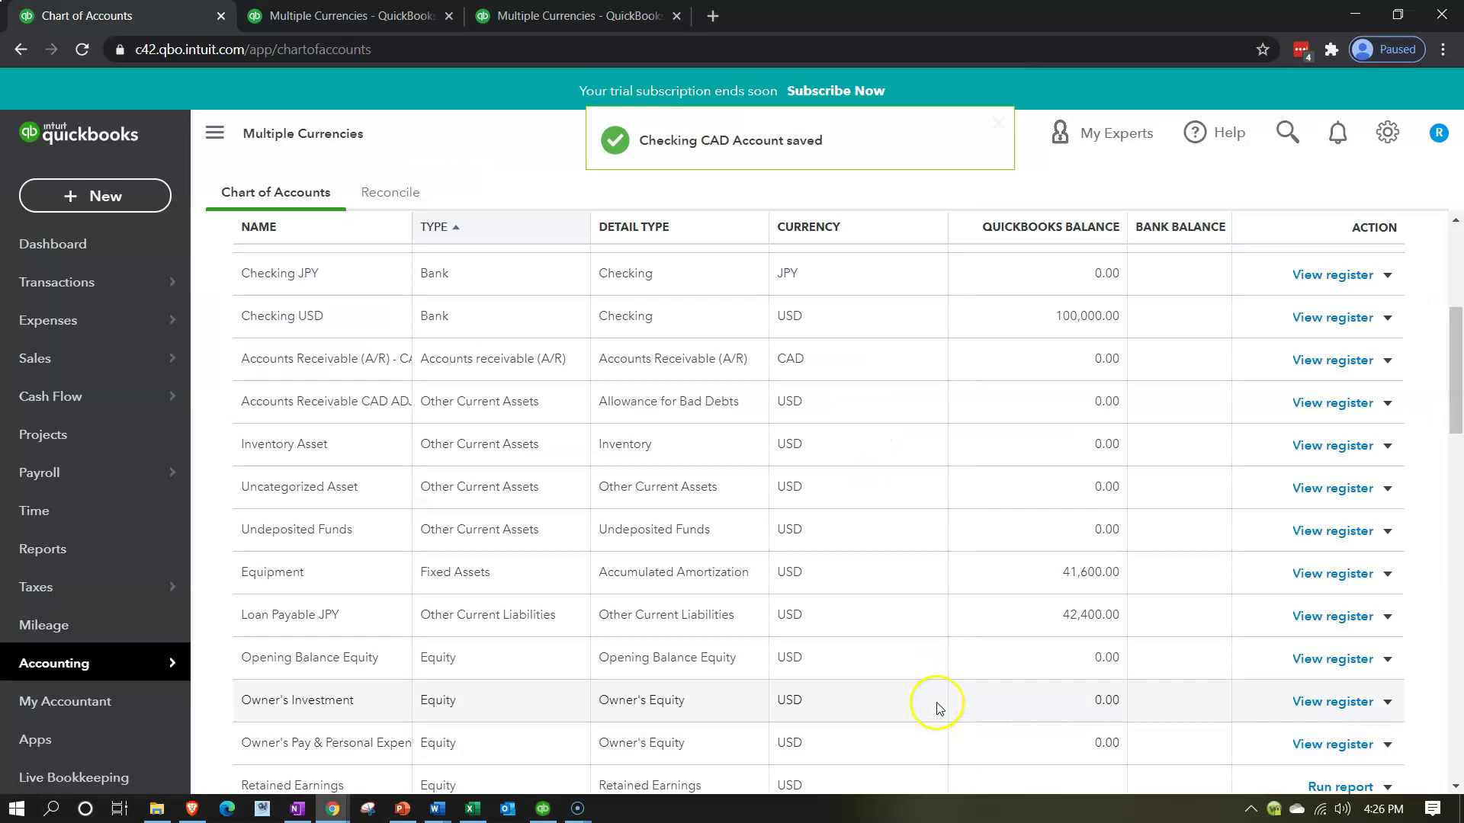
pyautogui.scroll(2, 889, 644)
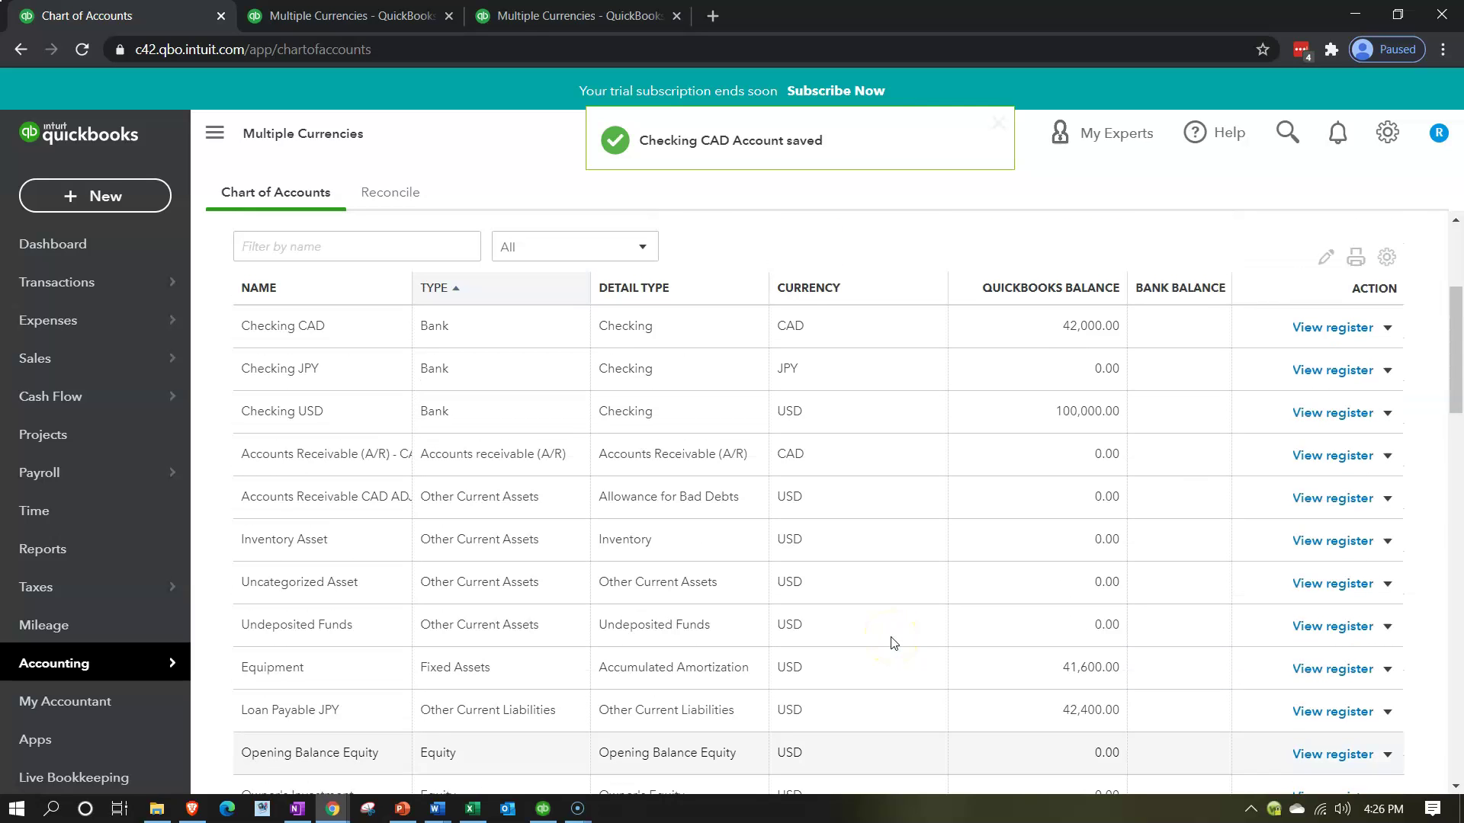
pyautogui.click(387, 394)
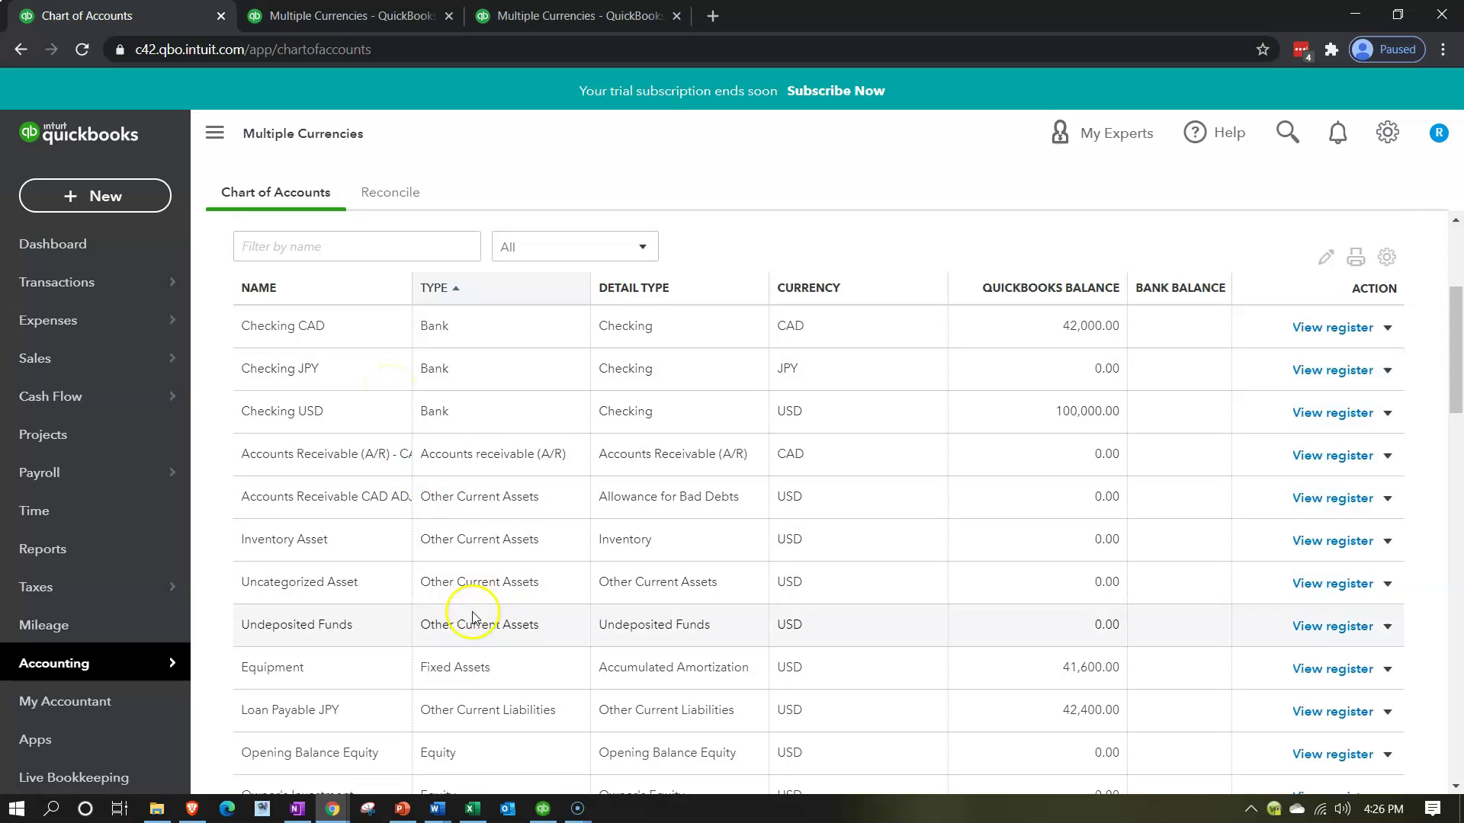
# Switch to the Excel practice workbook and examine the Cash and Foreign currency units (JPY) rows in the Year 1 balances
pyautogui.click(472, 809)
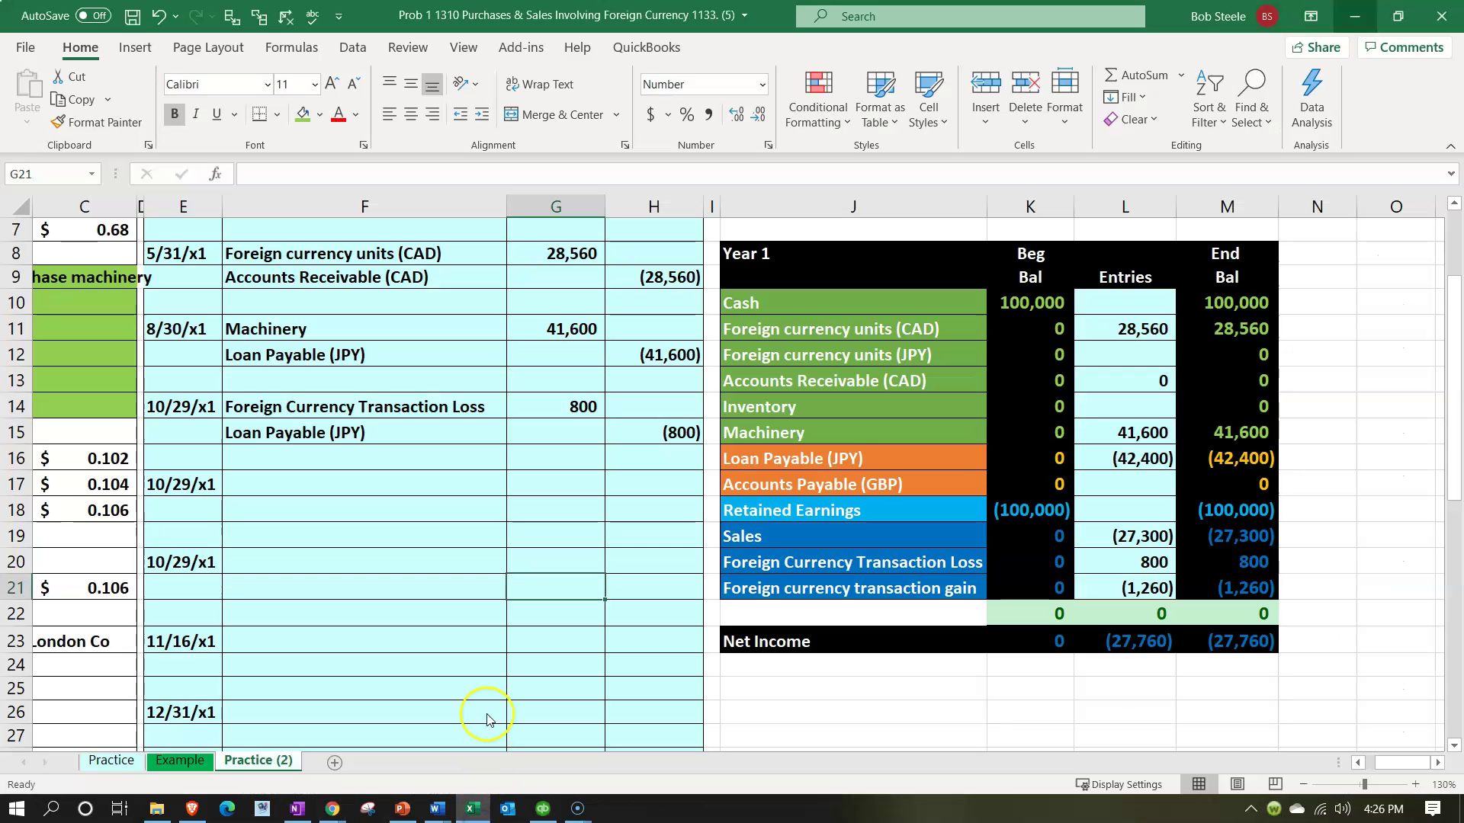
pyautogui.click(1180, 309)
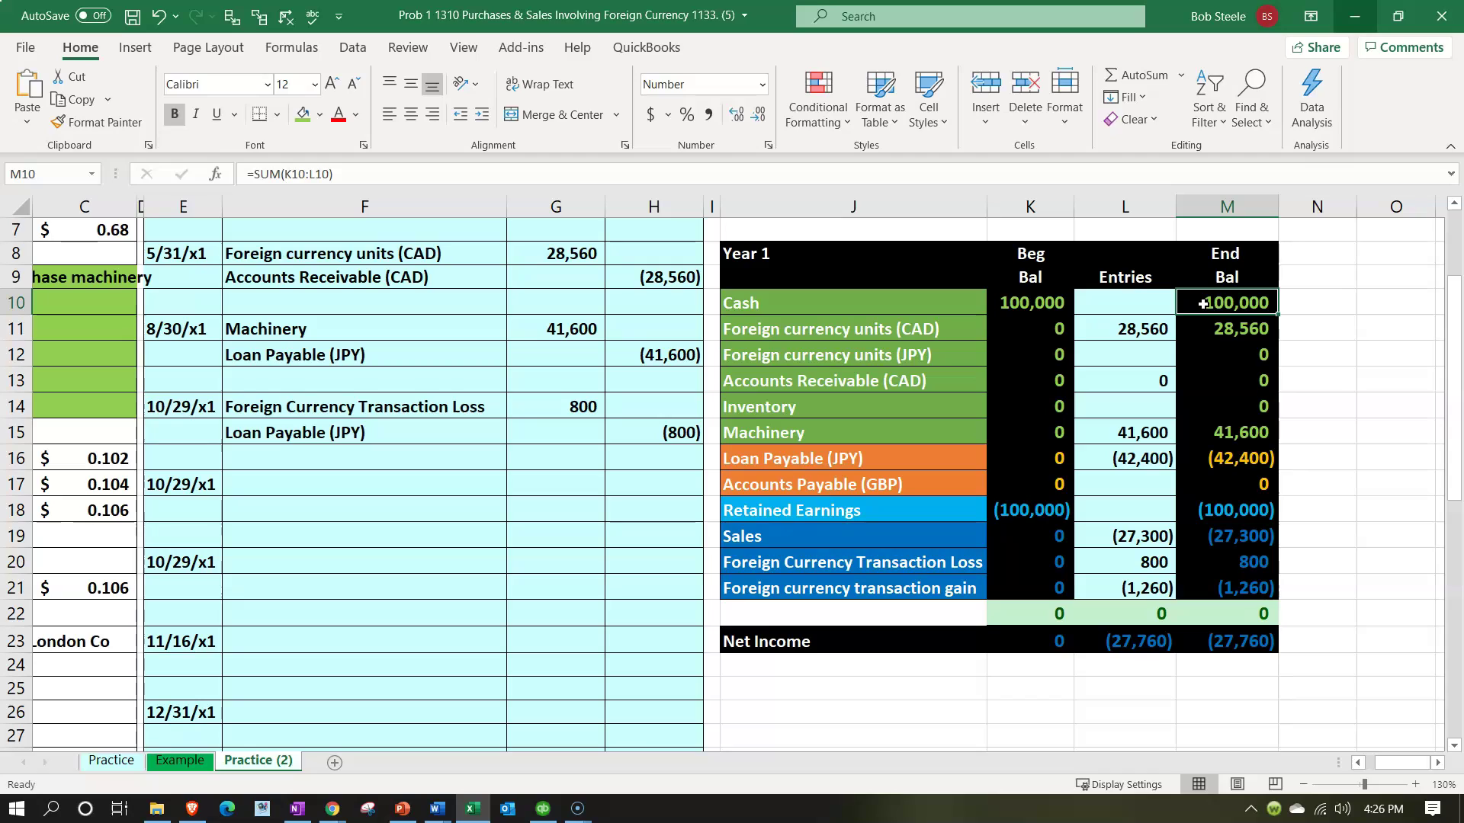
pyautogui.press('Down')
pyautogui.press('Down')
pyautogui.press('Left')
pyautogui.press('Left')
pyautogui.press('Left')
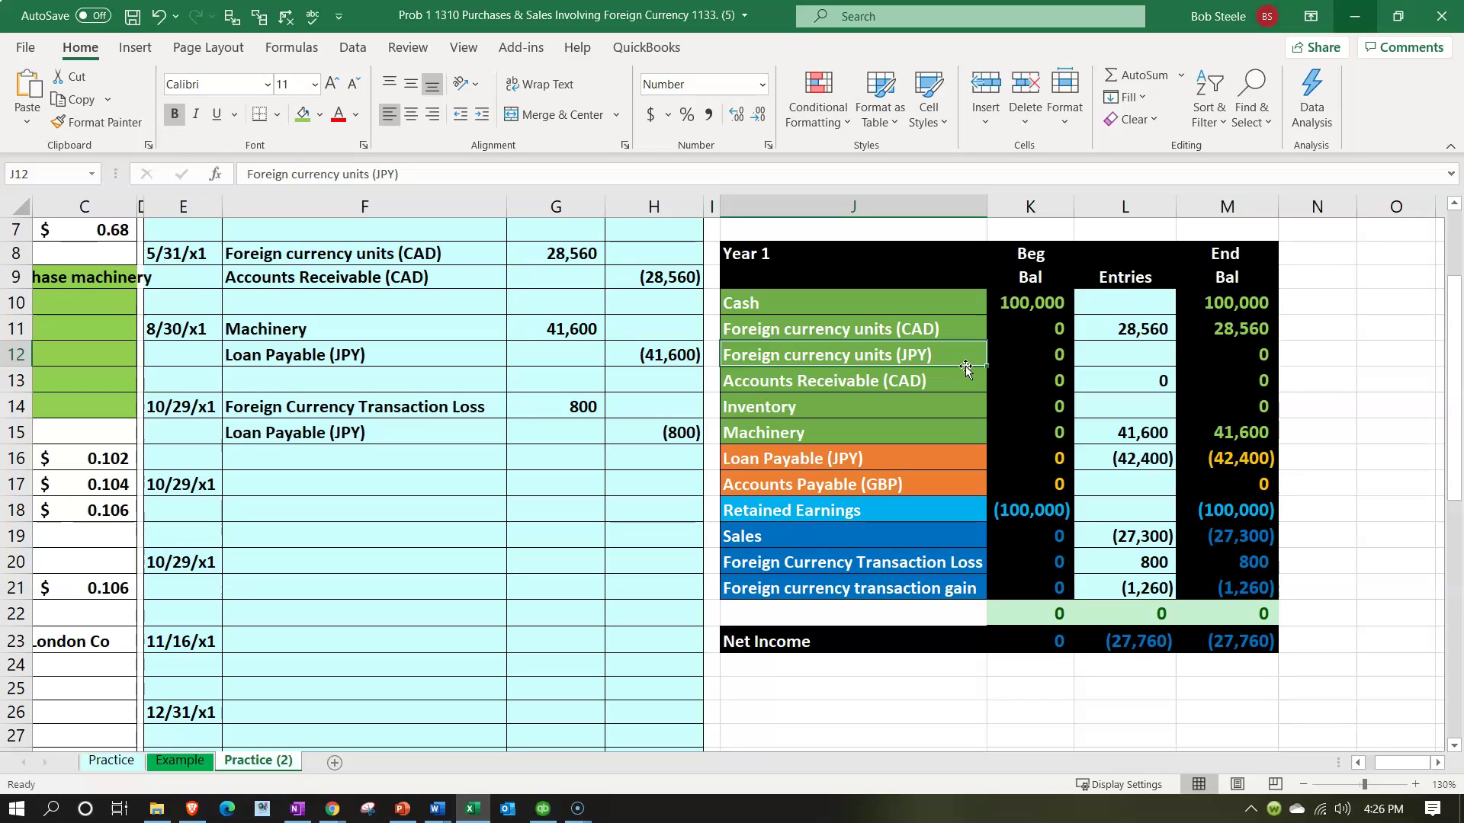
# Link the first account name of the 10/29/x1 entry in F17 to Foreign currency units (JPY) in J12
pyautogui.press('Down')
pyautogui.press('Down')
pyautogui.press('Down')
pyautogui.press('Down')
pyautogui.press('Down')
pyautogui.press('Left')
pyautogui.press('Left')
pyautogui.press('Left')
pyautogui.press('Left')
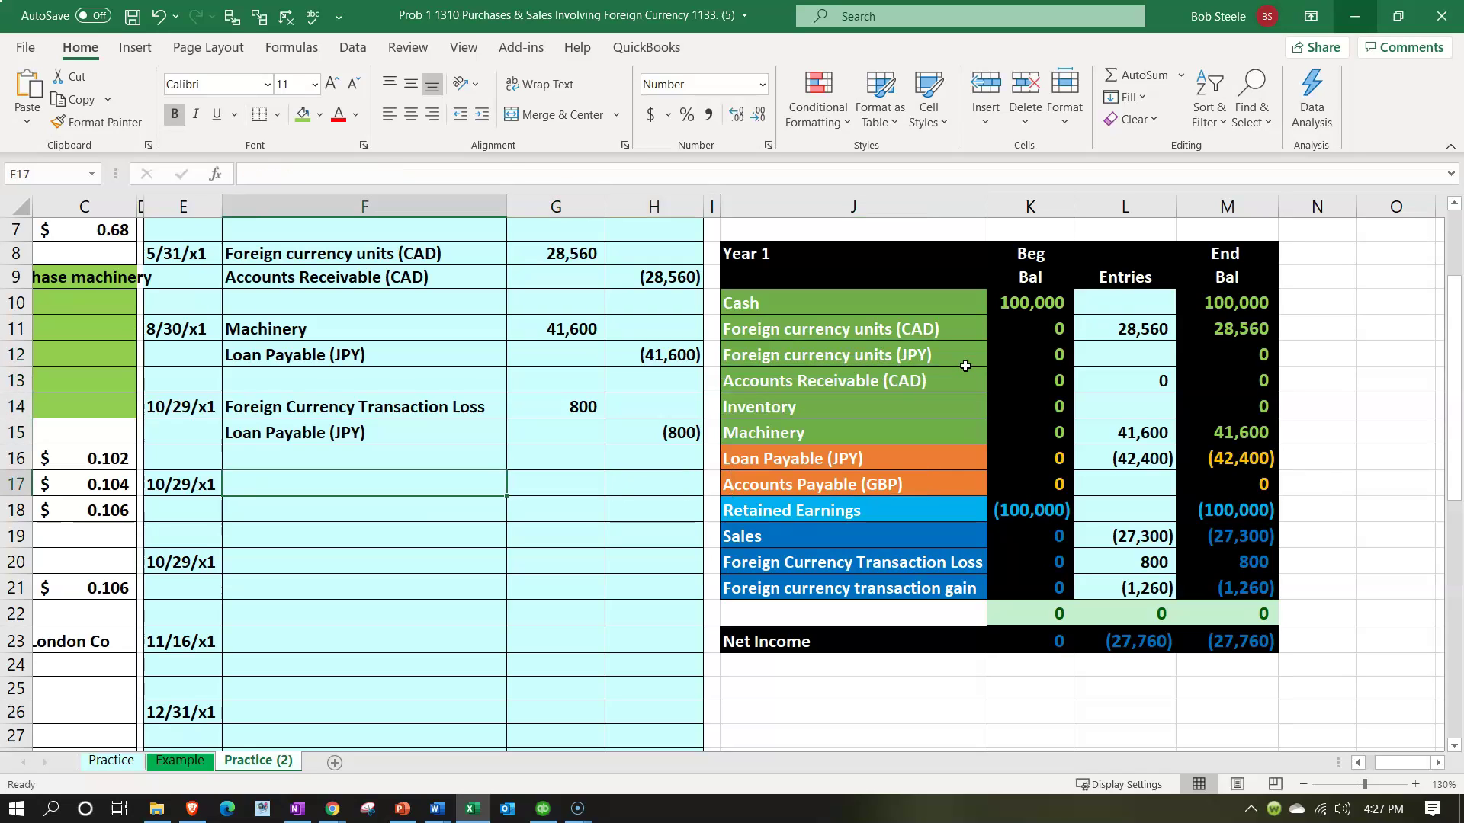
pyautogui.write('=')
pyautogui.press('Right')
pyautogui.press('Right')
pyautogui.press('Right')
pyautogui.press('Right')
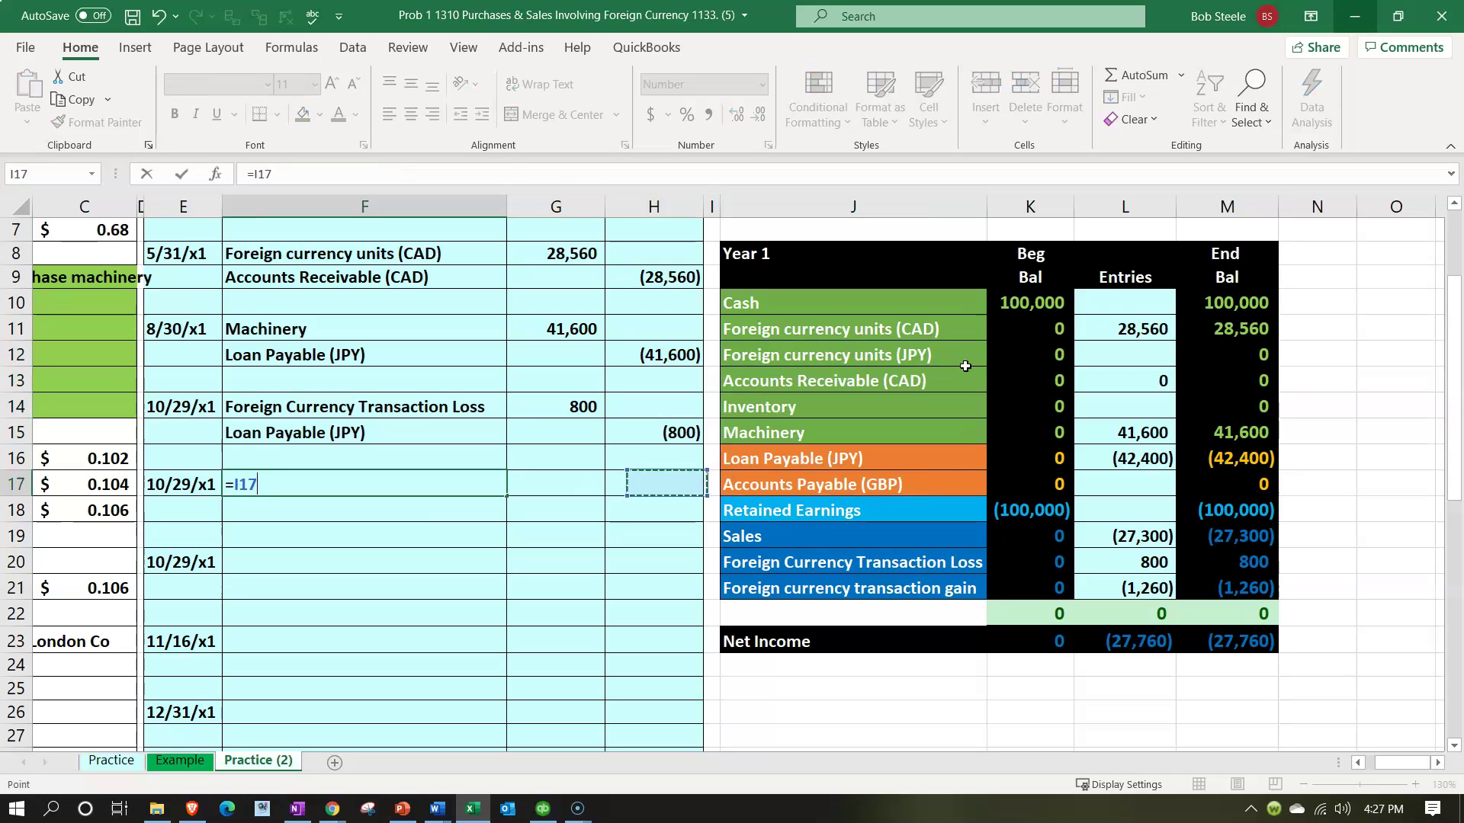
pyautogui.press('Up')
pyautogui.press('Up')
pyautogui.press('Up')
pyautogui.press('Up')
pyautogui.press('Up')
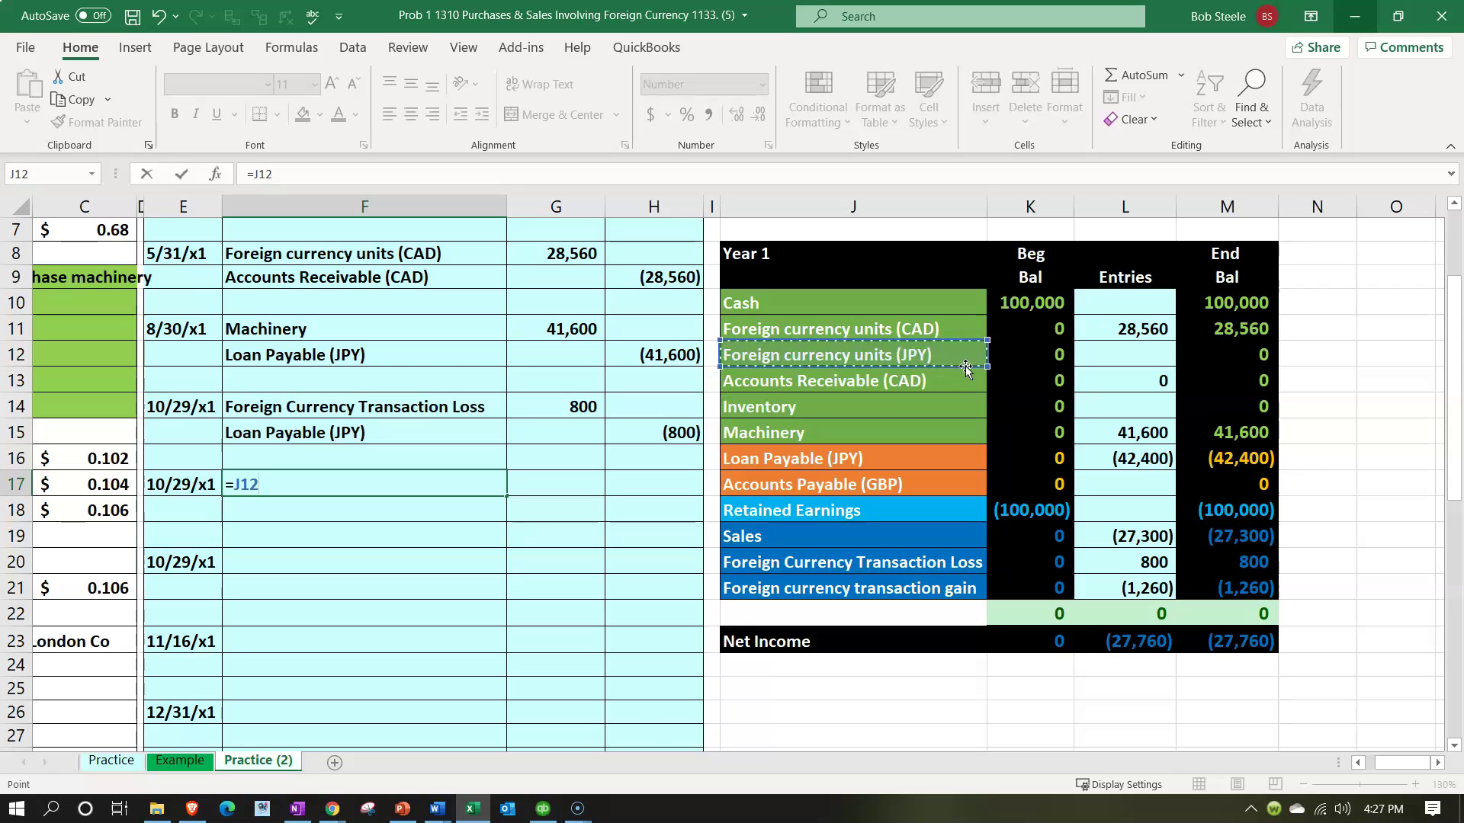
pyautogui.press('Return')
# Link the second account name of the 10/29/x1 entry in F18 to Cash in J10
pyautogui.write('=')
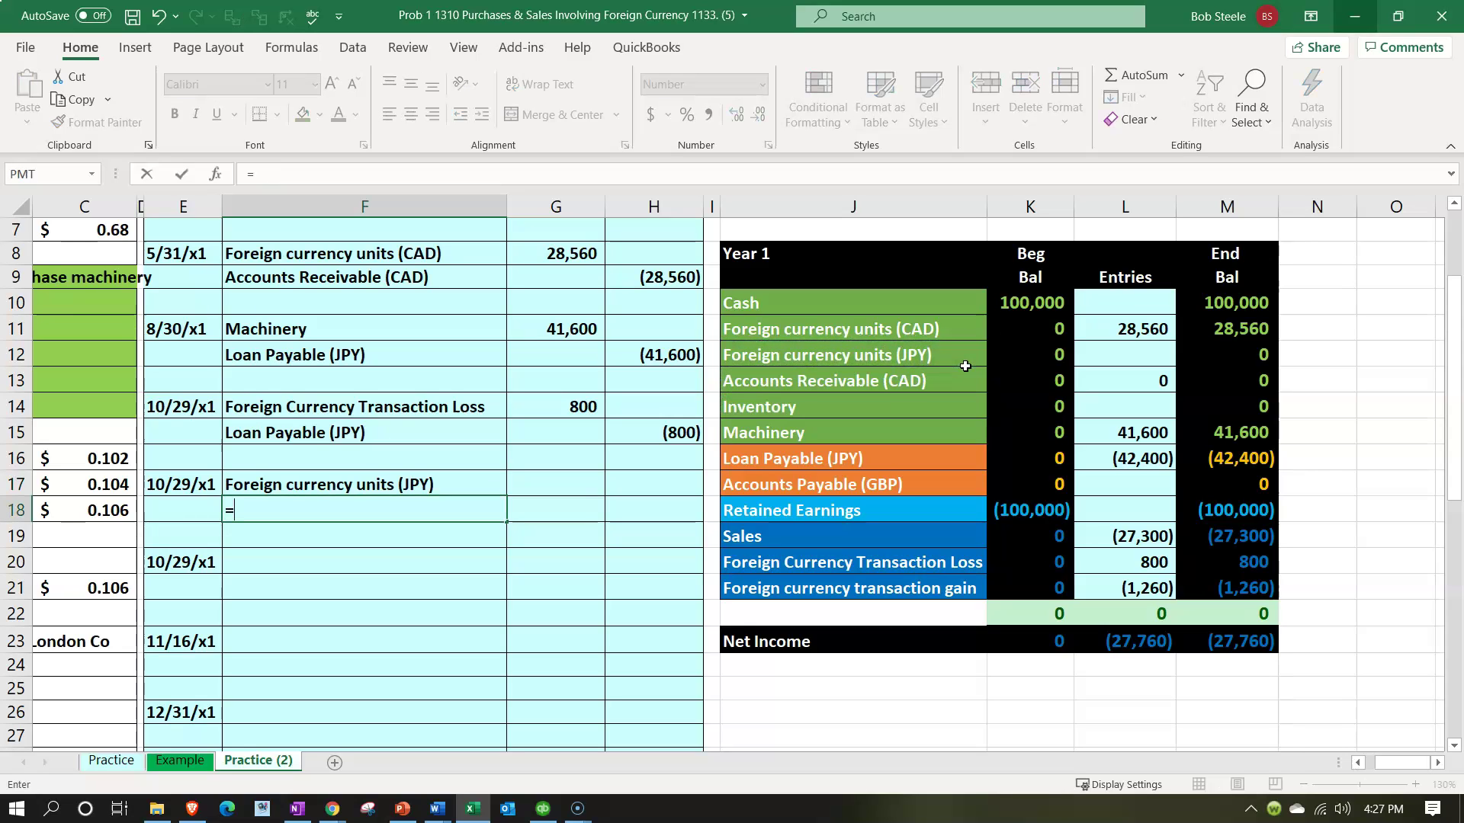
pyautogui.press('Right')
pyautogui.press('Right')
pyautogui.press('Right')
pyautogui.press('Right')
pyautogui.press('Up')
pyautogui.press('Up')
pyautogui.press('Up')
pyautogui.press('Up')
pyautogui.press('Up')
pyautogui.press('Up')
pyautogui.press('Up')
pyautogui.press('Up')
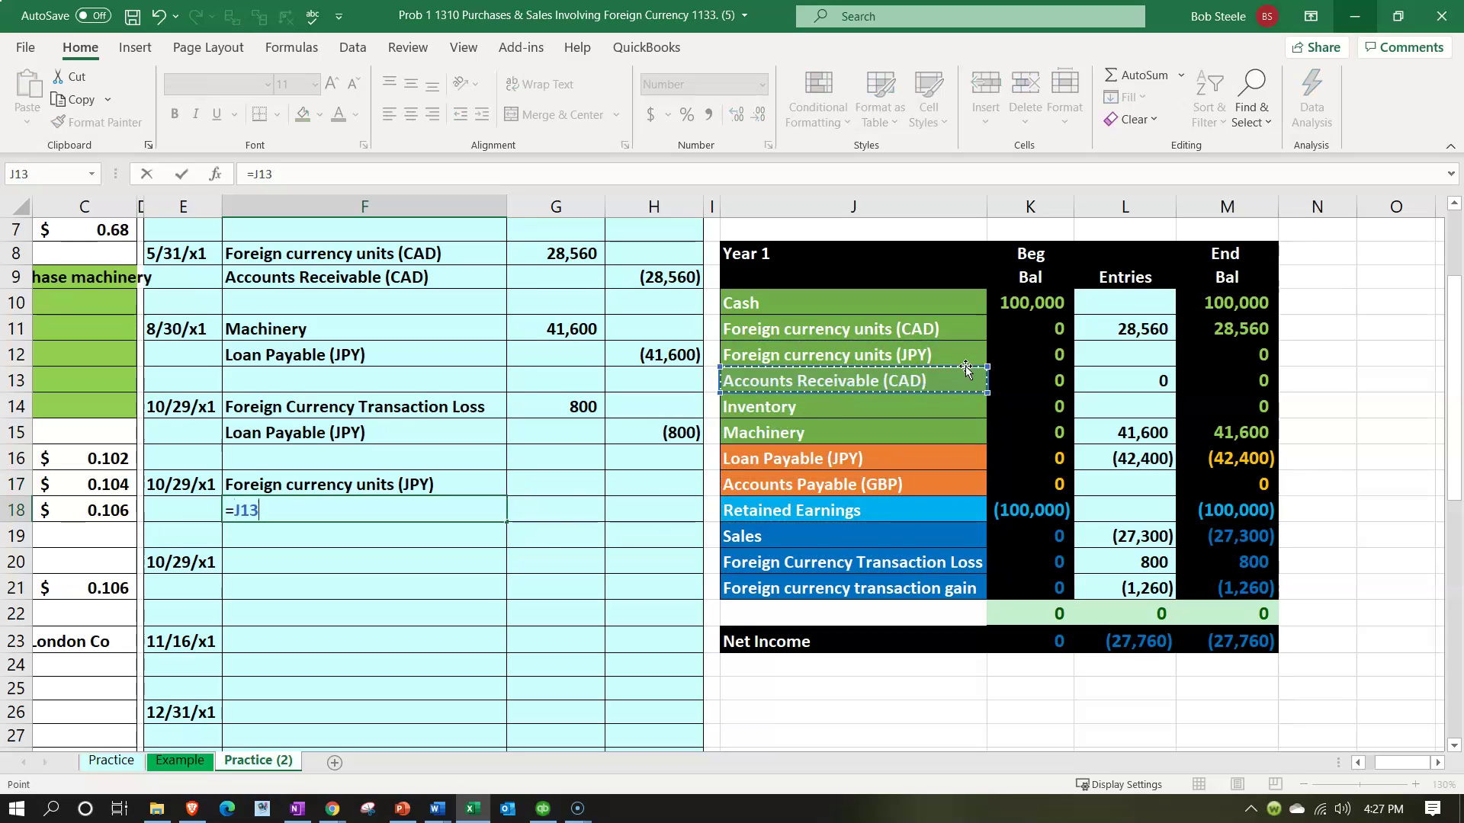
pyautogui.press('Return')
# Calculate the Foreign currency units (JPY) debit in G17 as the machinery cost in B11 times the 10/29 spot rate in C18
pyautogui.press('Right')
pyautogui.press('Up')
pyautogui.press('Up')
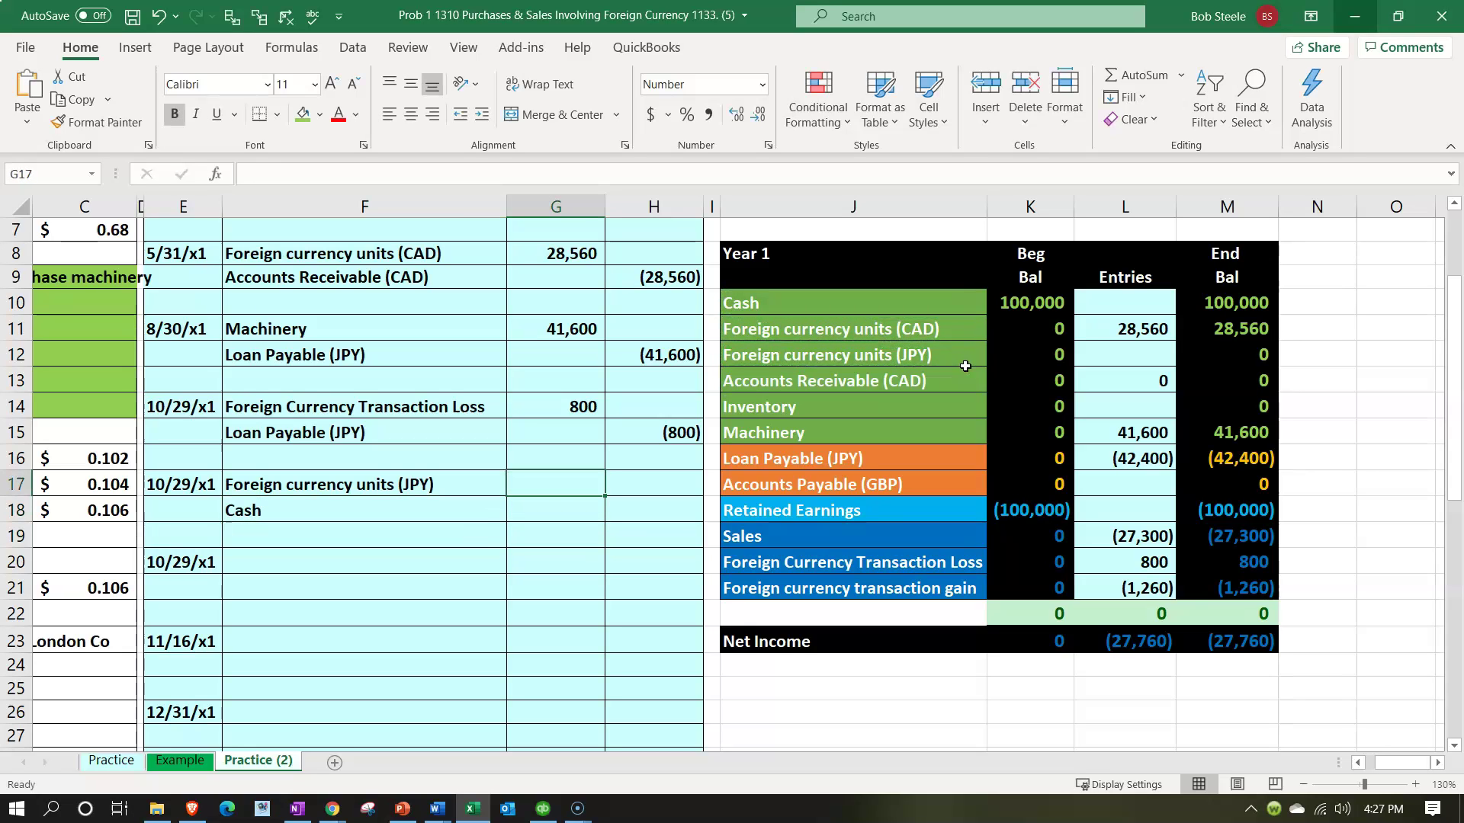
pyautogui.write('=')
pyautogui.press('Left')
pyautogui.press('Left')
pyautogui.press('Left')
pyautogui.press('Left')
pyautogui.press('Left')
pyautogui.press('Up')
pyautogui.press('Up')
pyautogui.press('Up')
pyautogui.press('Up')
pyautogui.press('Up')
pyautogui.press('Up')
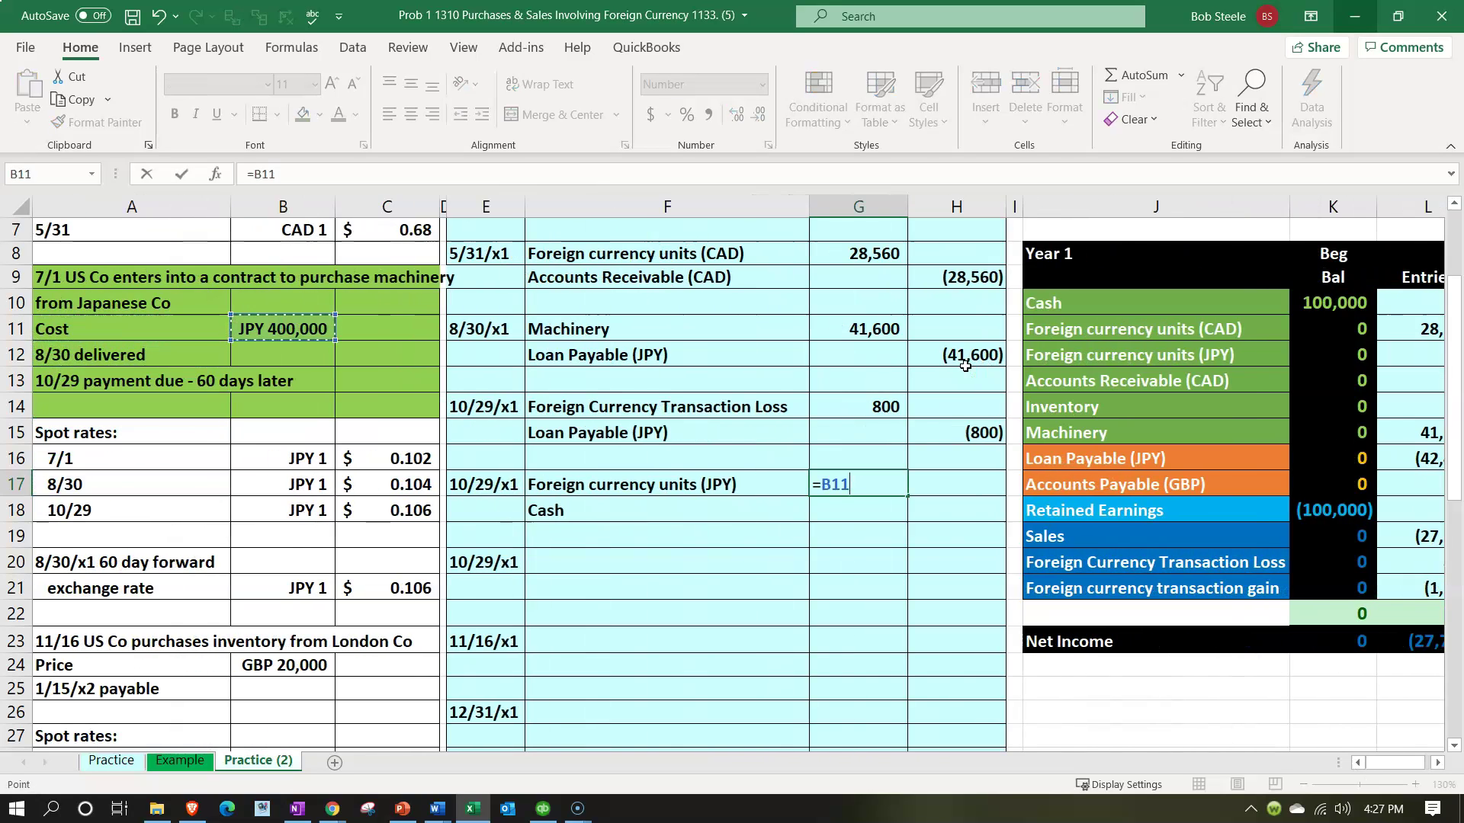
pyautogui.write('*')
pyautogui.press('Left')
pyautogui.press('Left')
pyautogui.press('Left')
pyautogui.press('Down')
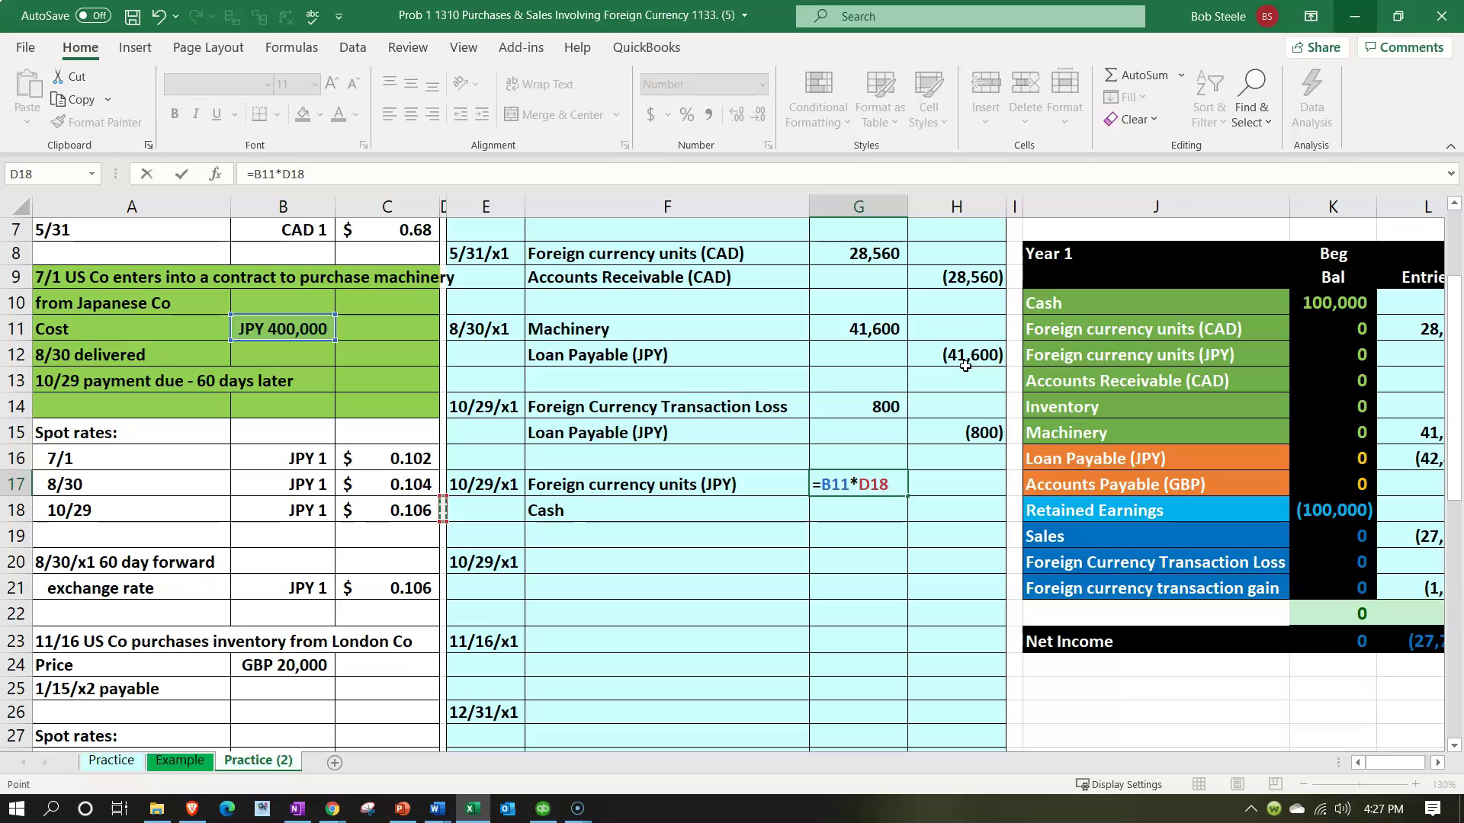
pyautogui.press('Left')
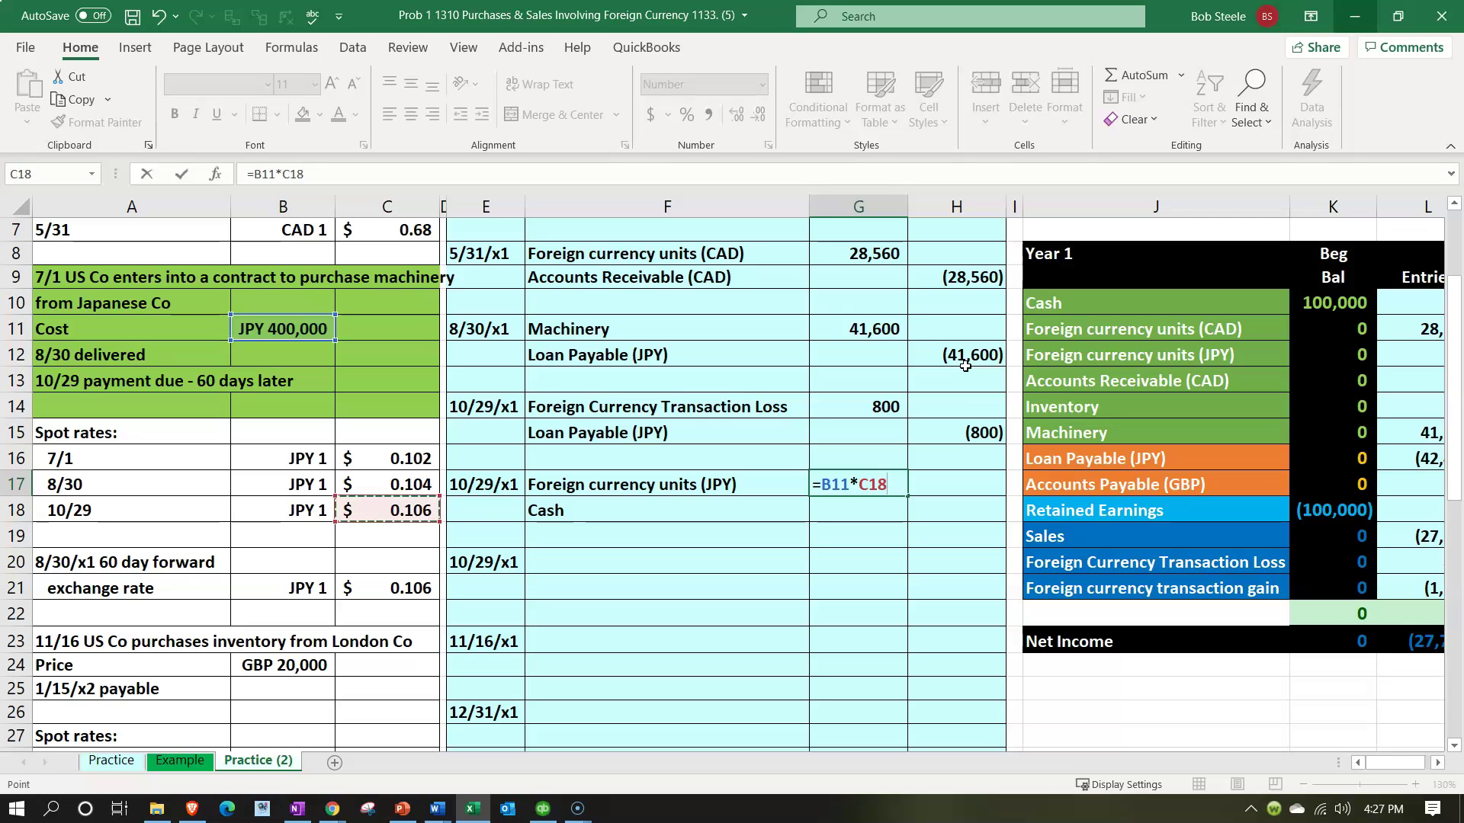
pyautogui.press('Return')
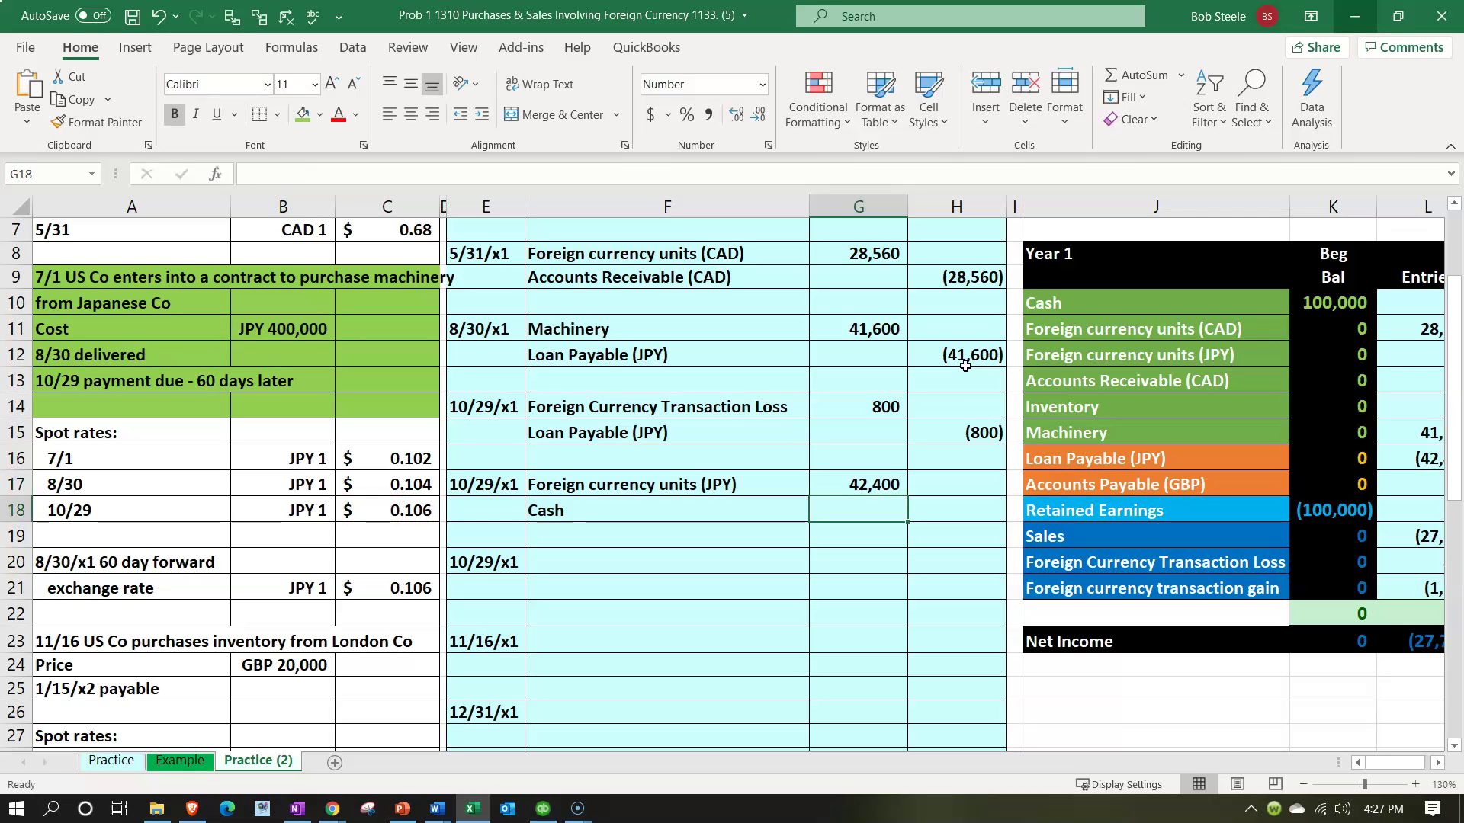
# Enter the Cash credit in H18 as the negative of the debit in G17
pyautogui.press('Right')
pyautogui.write('-')
pyautogui.press('Left')
pyautogui.press('Up')
pyautogui.press('Return')
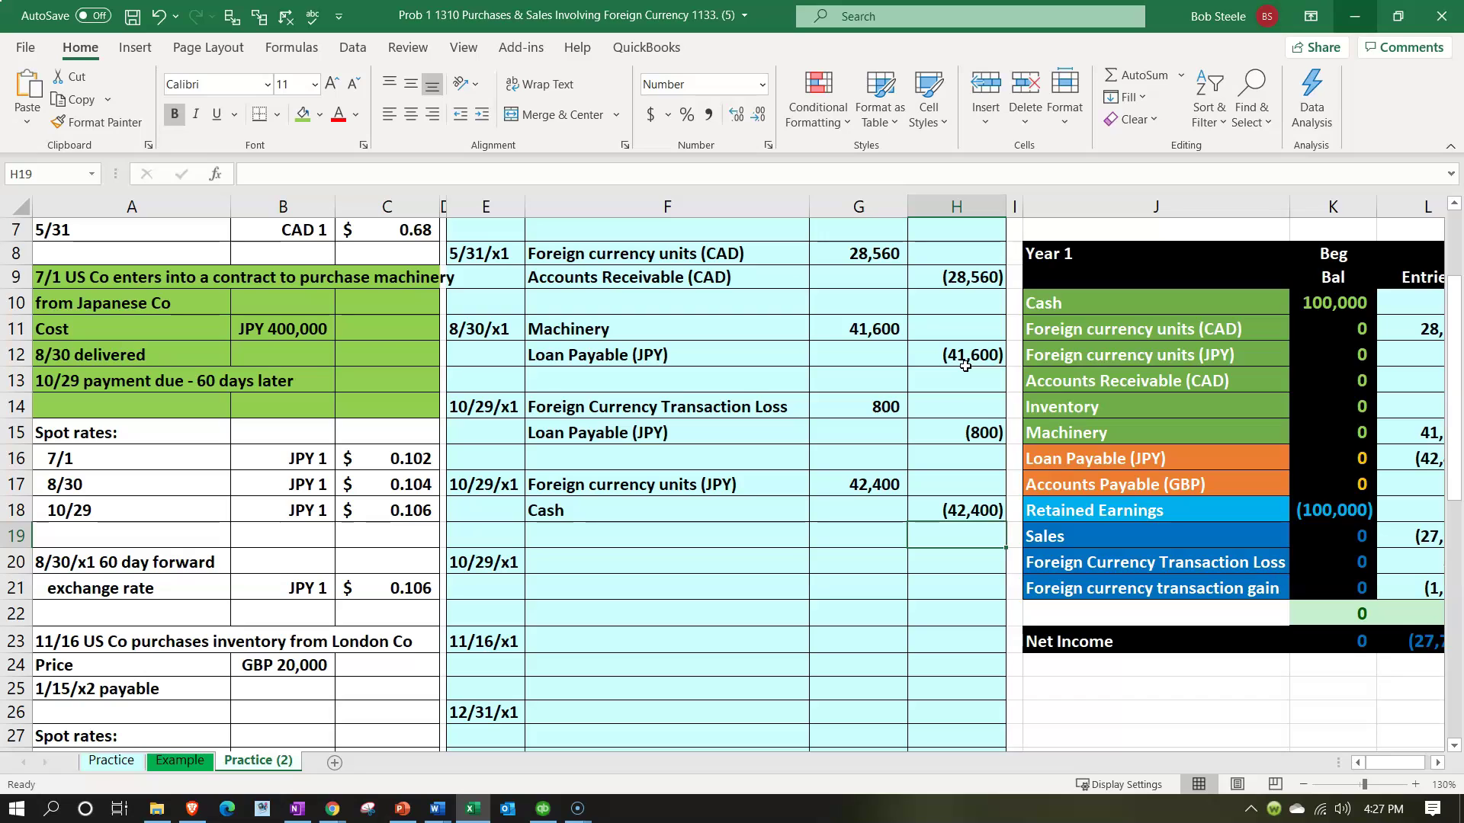
# Check the Loan Payable (JPY) ending balance and post the debit in G17 to the Foreign currency units (JPY) entry in L12
pyautogui.press('Right')
pyautogui.press('Right')
pyautogui.press('Right')
pyautogui.press('Right')
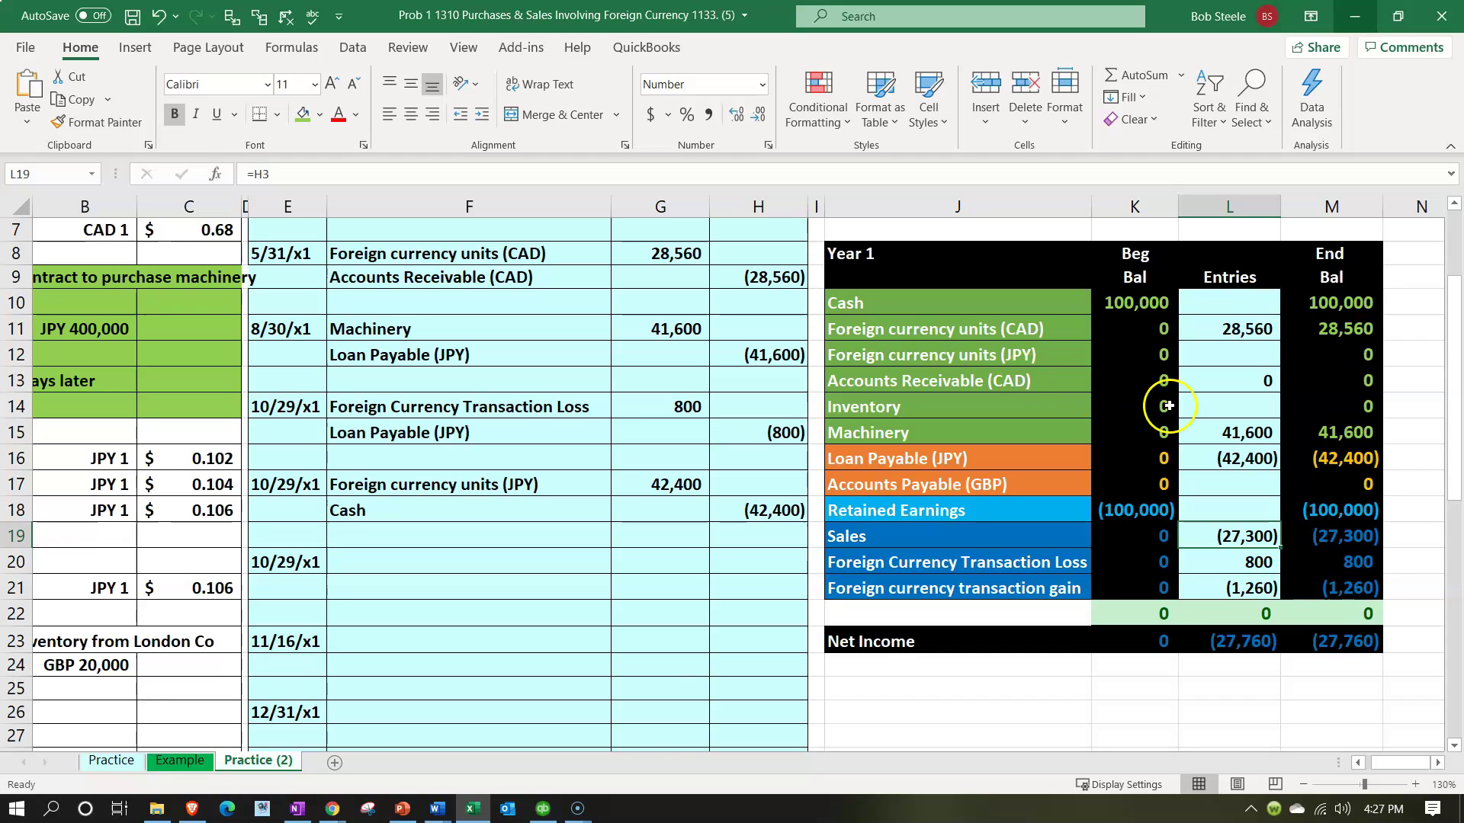
pyautogui.click(1320, 456)
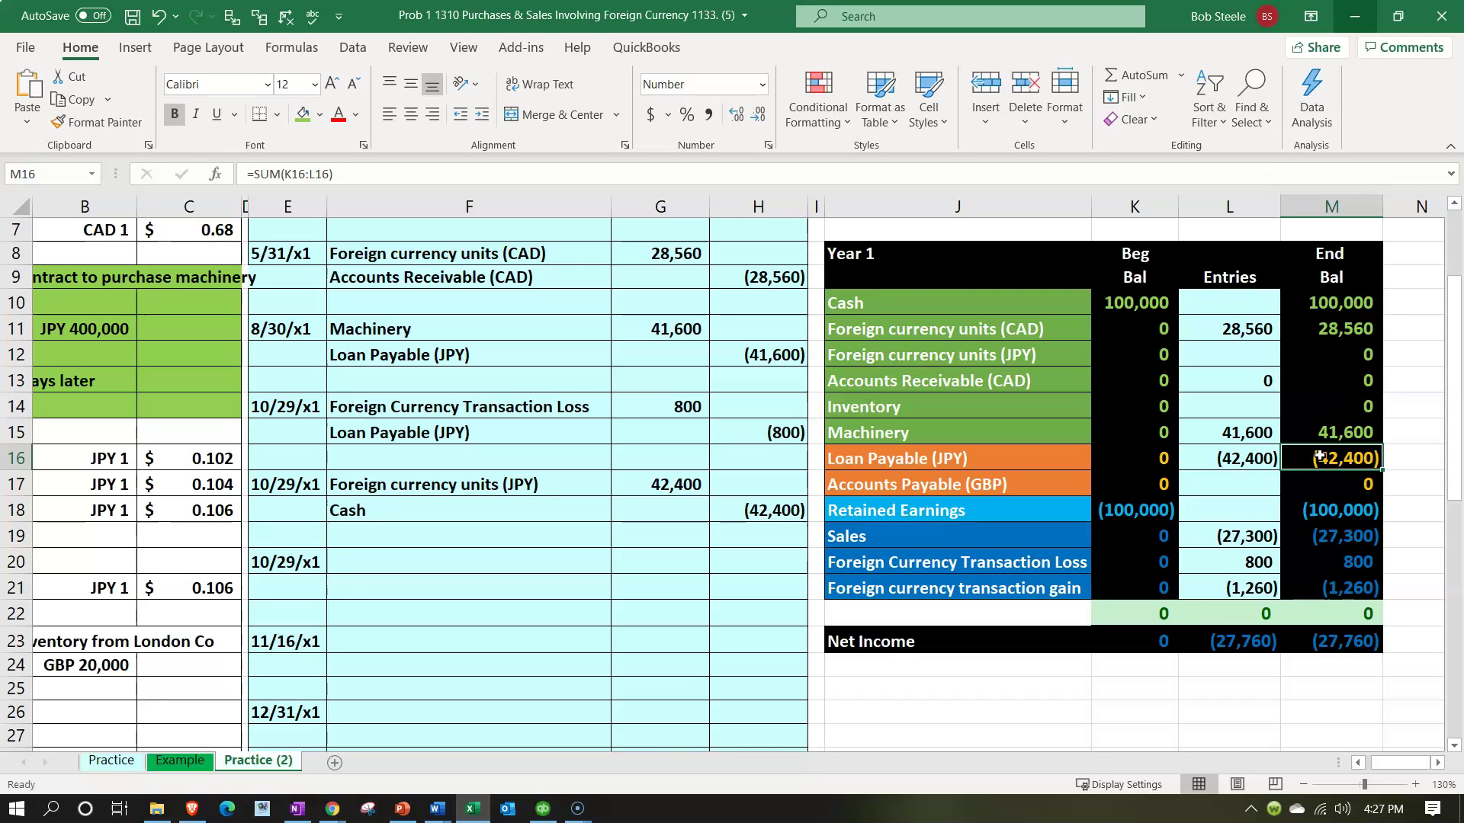
pyautogui.moveTo(595, 484); pyautogui.dragTo(622, 481)
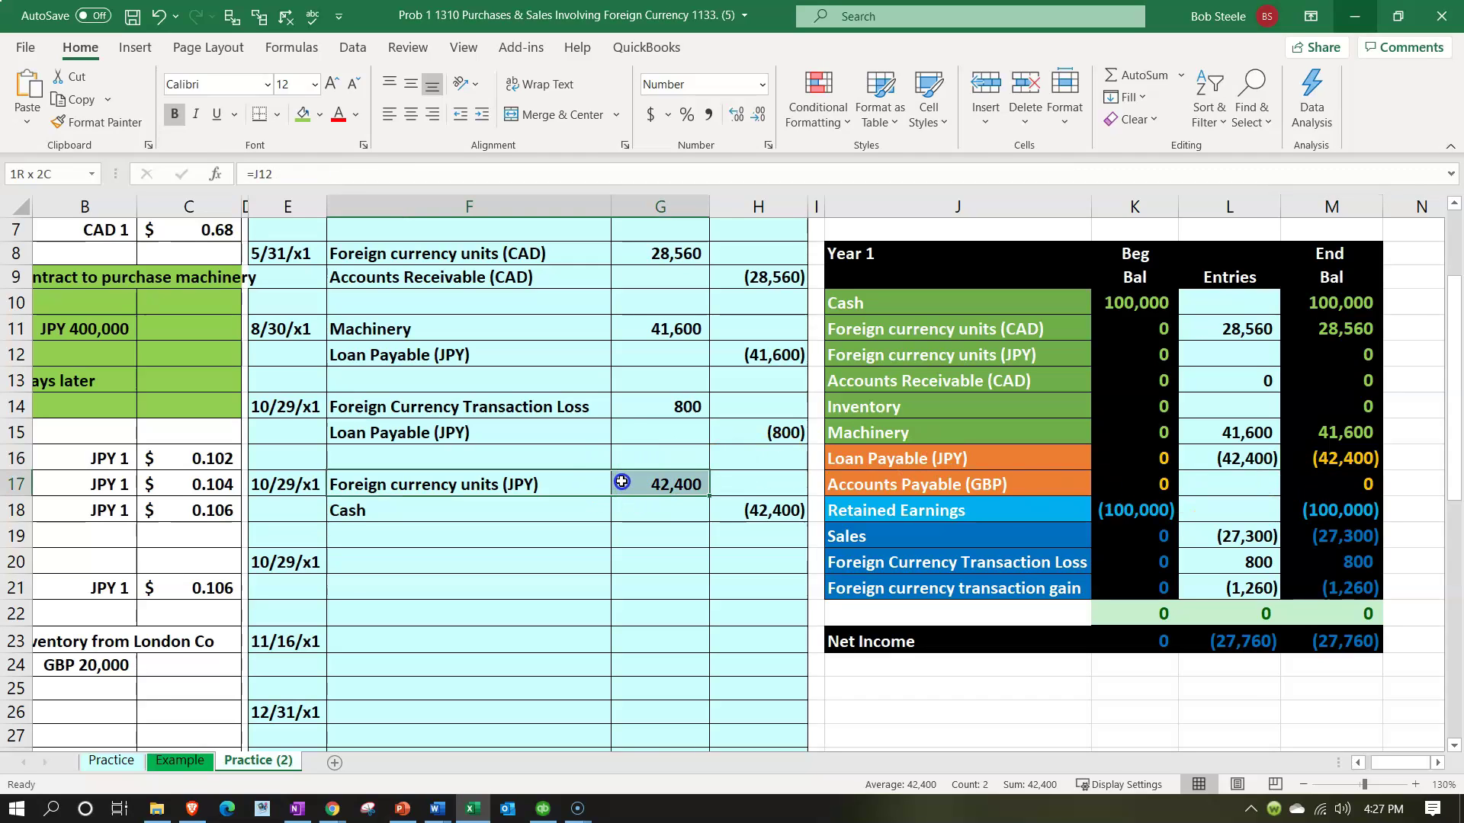
pyautogui.click(1218, 356)
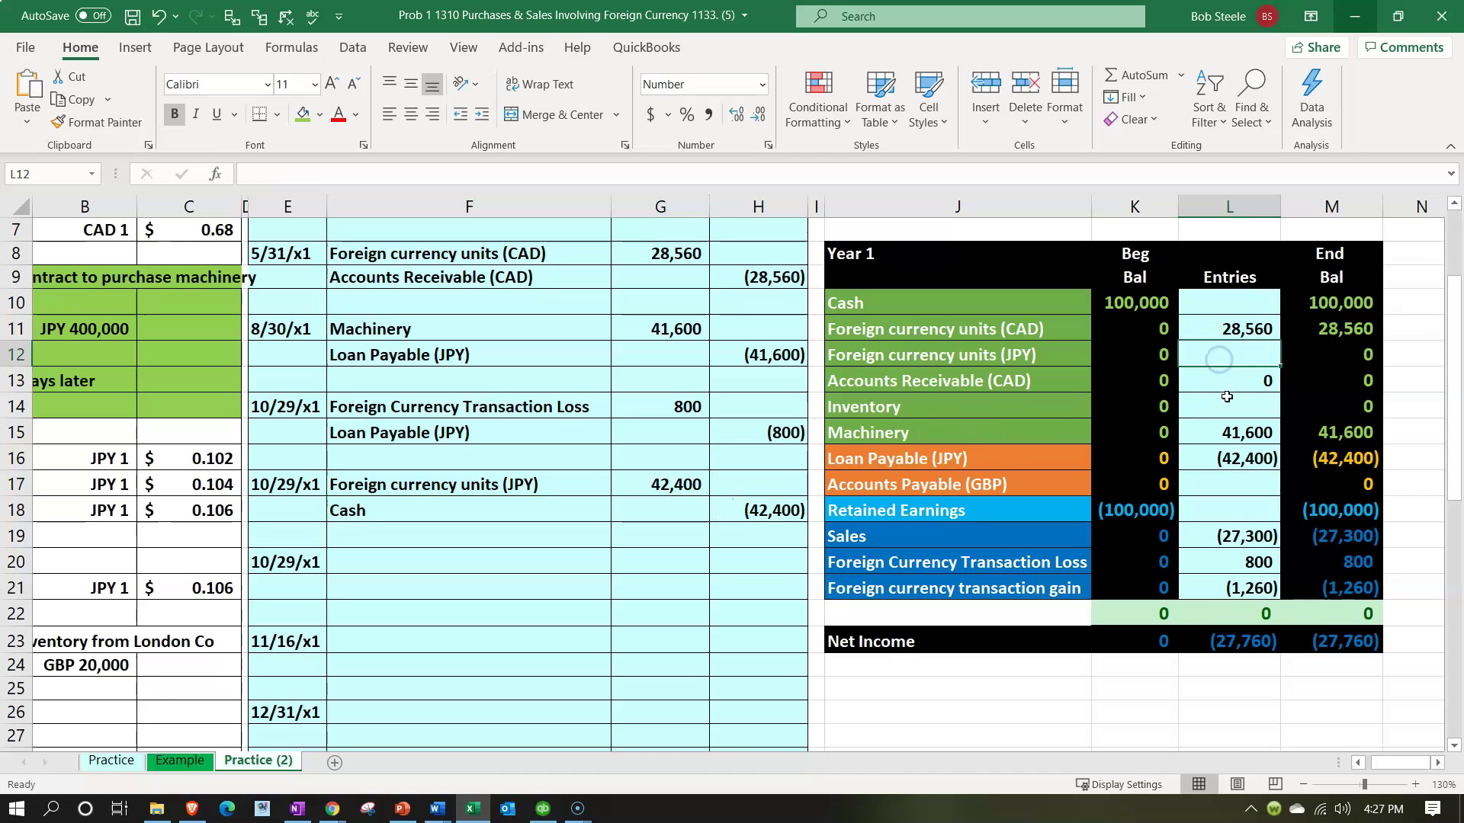
pyautogui.write('=')
pyautogui.press('Down')
pyautogui.press('Down')
pyautogui.press('Down')
pyautogui.press('Down')
pyautogui.press('Left')
pyautogui.press('Left')
pyautogui.press('Left')
pyautogui.press('Left')
pyautogui.press('Left')
pyautogui.press('Down')
pyautogui.press('Return')
# Post the credit in H18 to the Cash entry in L10 and check the Foreign currency units (JPY) ending balance
pyautogui.press('Up')
pyautogui.press('Up')
pyautogui.press('Up')
pyautogui.write('=')
pyautogui.press('Down')
pyautogui.press('Down')
pyautogui.press('Down')
pyautogui.press('Down')
pyautogui.press('Down')
pyautogui.press('Down')
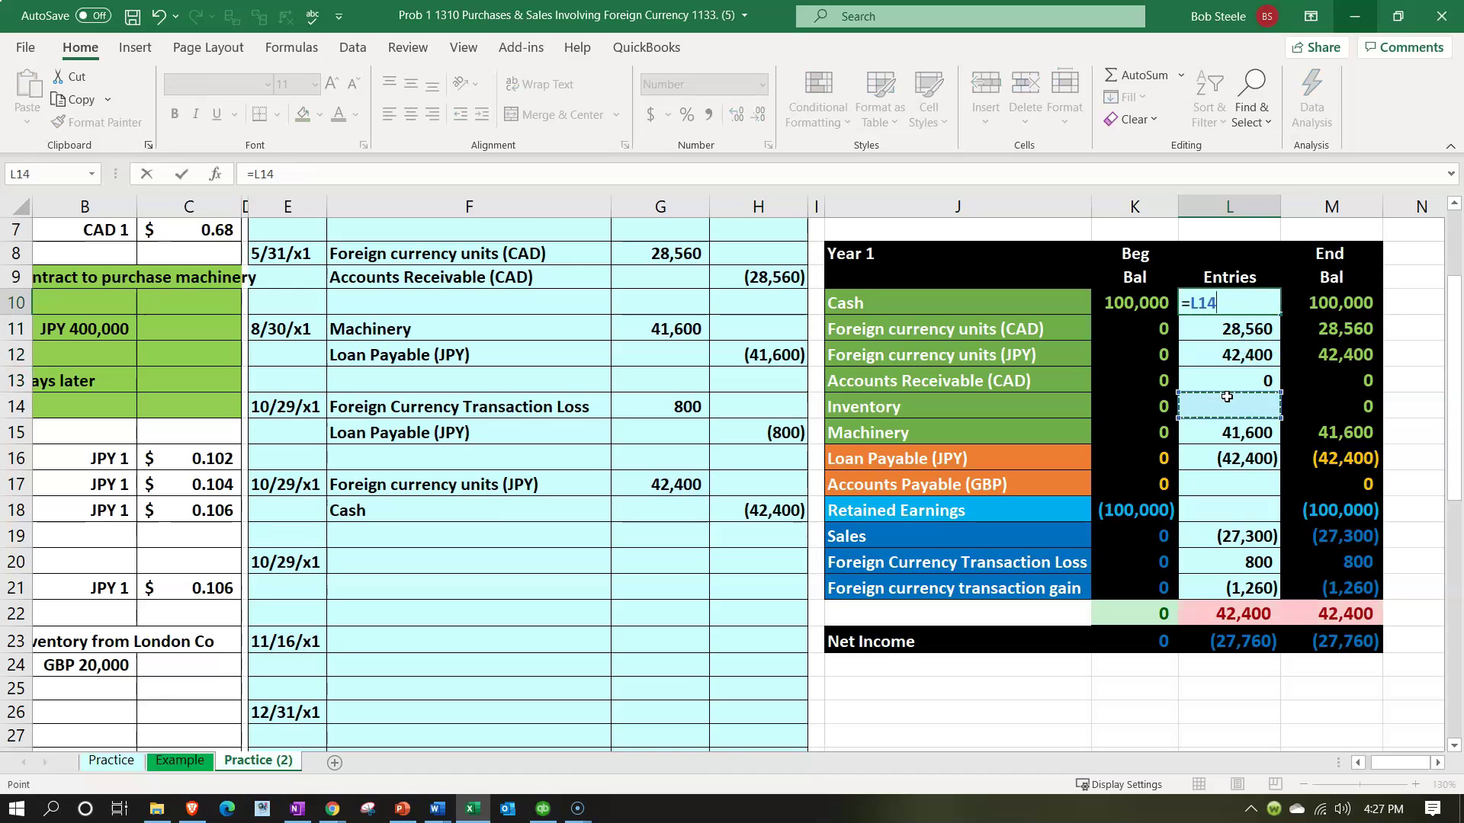
pyautogui.press('Left')
pyautogui.press('Left')
pyautogui.press('Left')
pyautogui.press('Left')
pyautogui.press('Down')
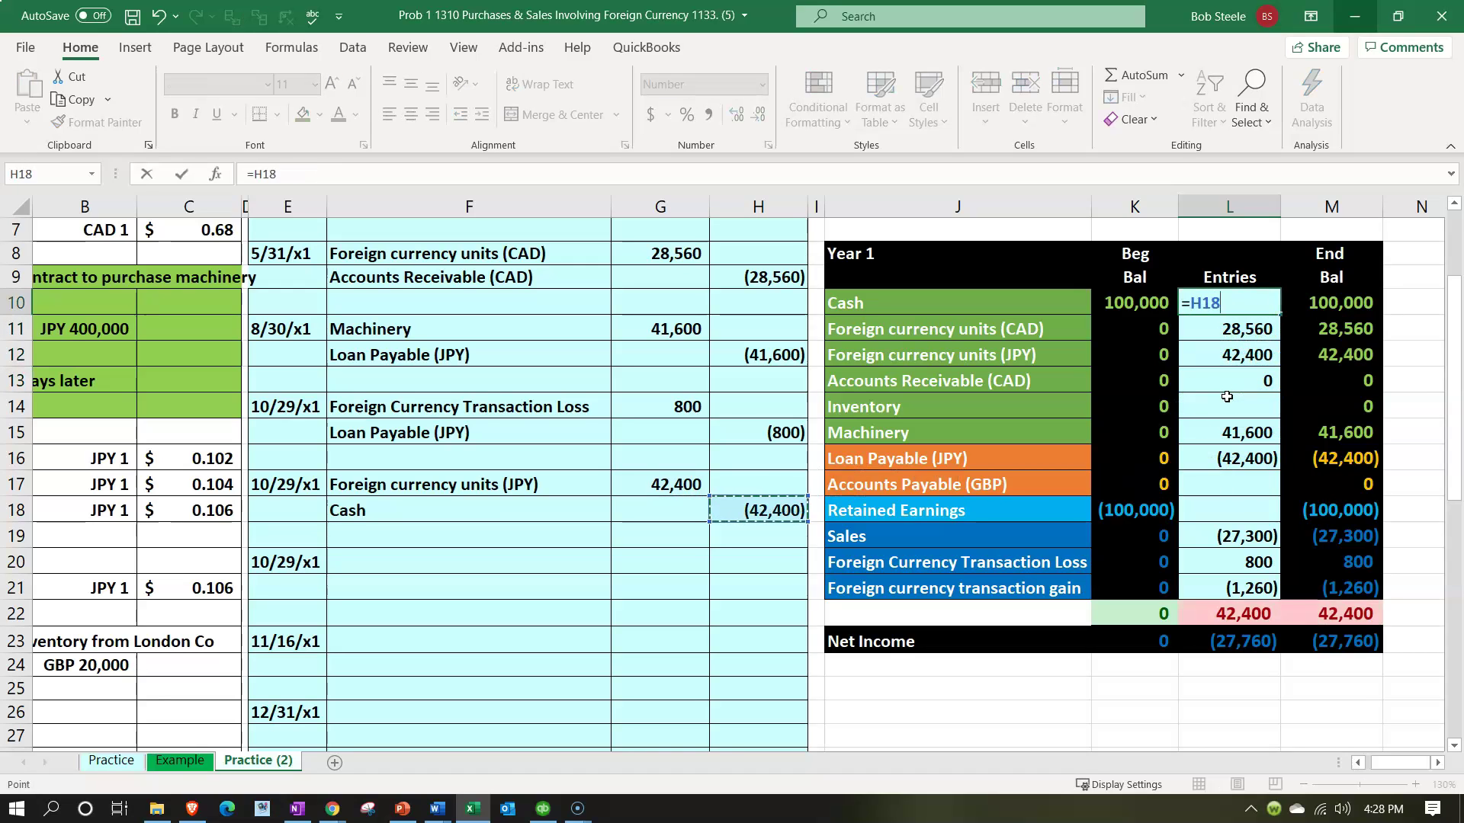
pyautogui.press('Return')
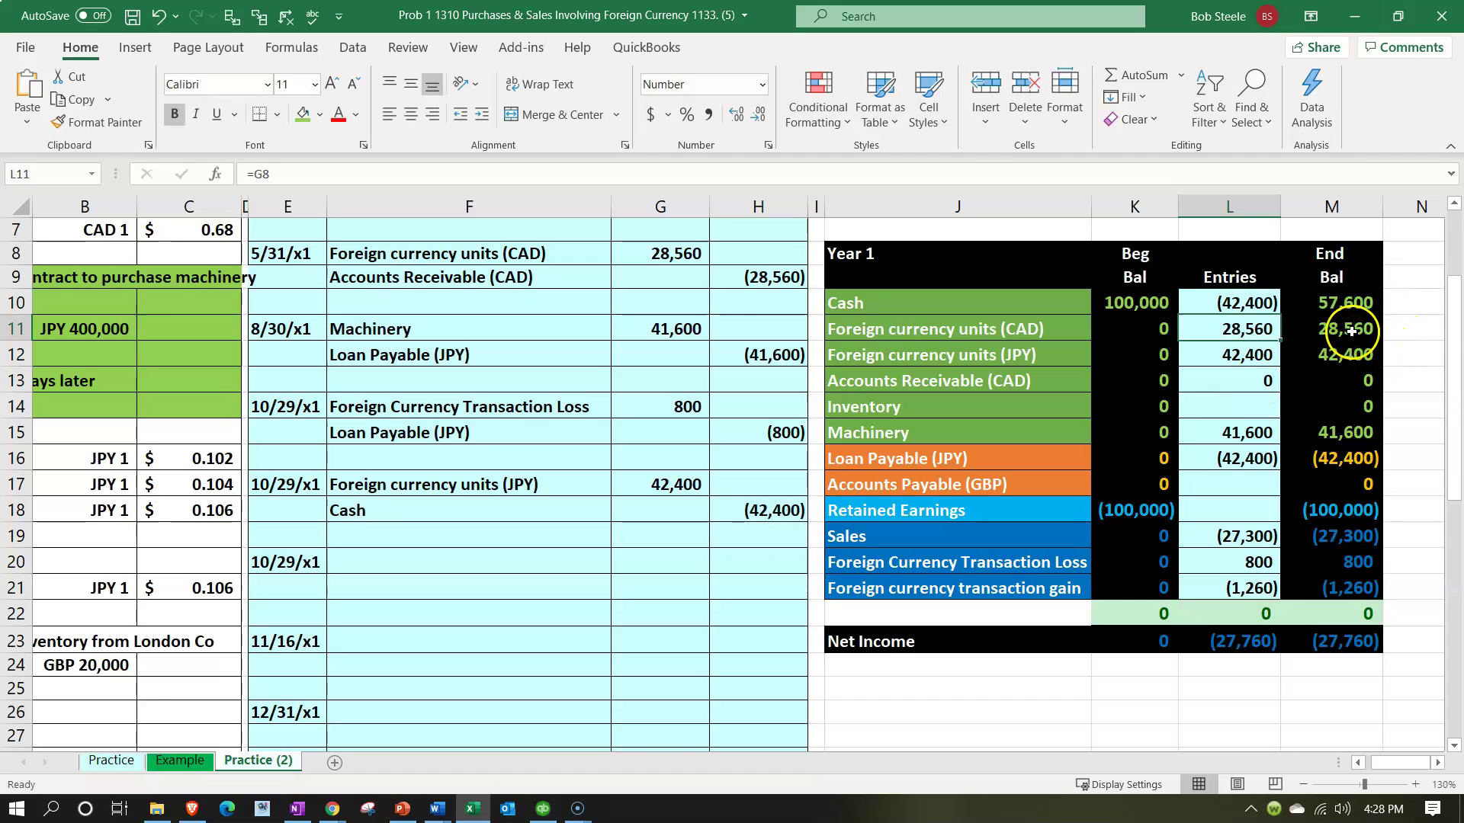
pyautogui.click(1348, 355)
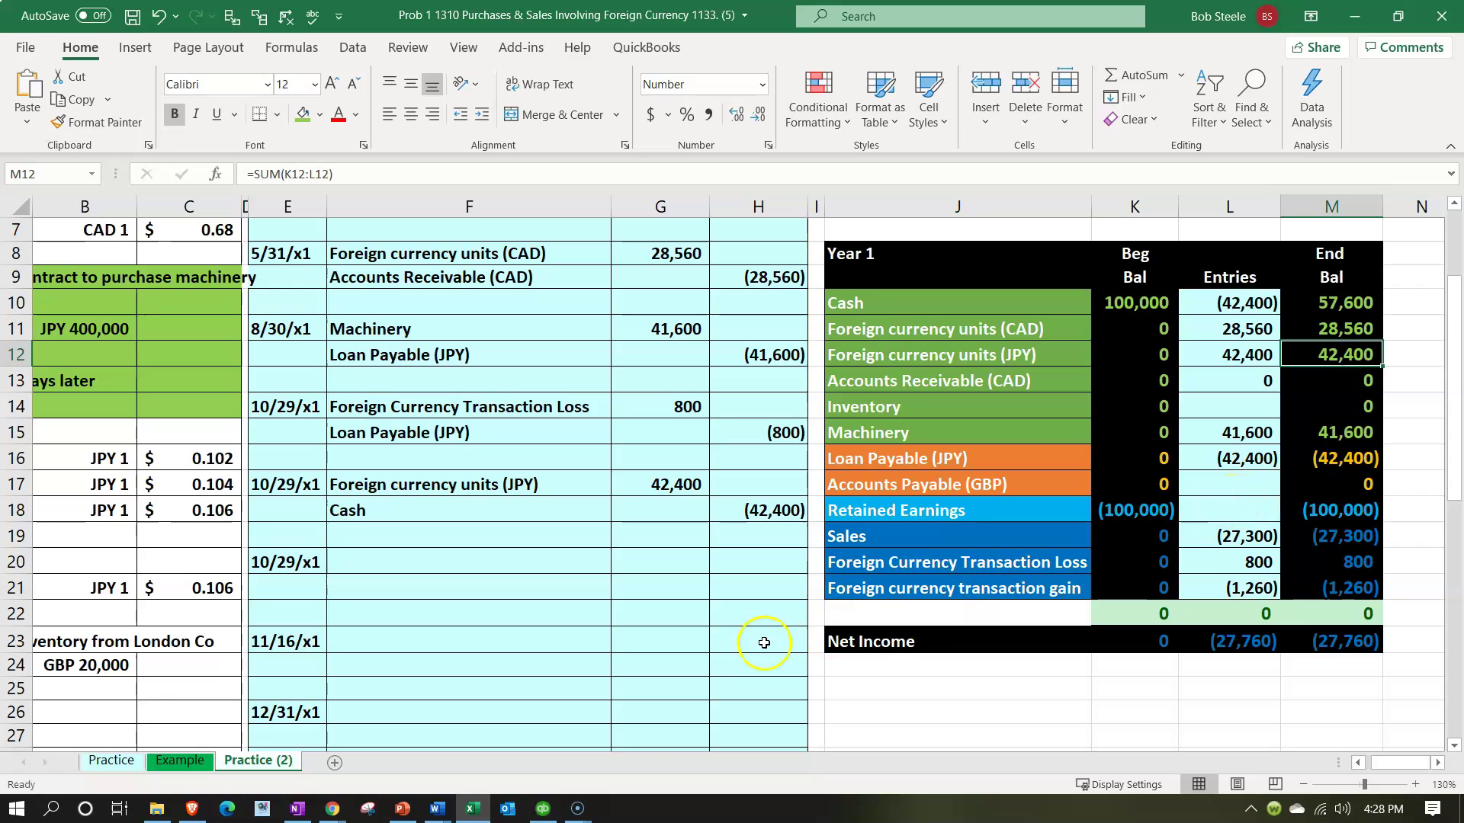
# Switch to QuickBooks Online and start a new transfer for the yen purchase
pyautogui.click(474, 809)
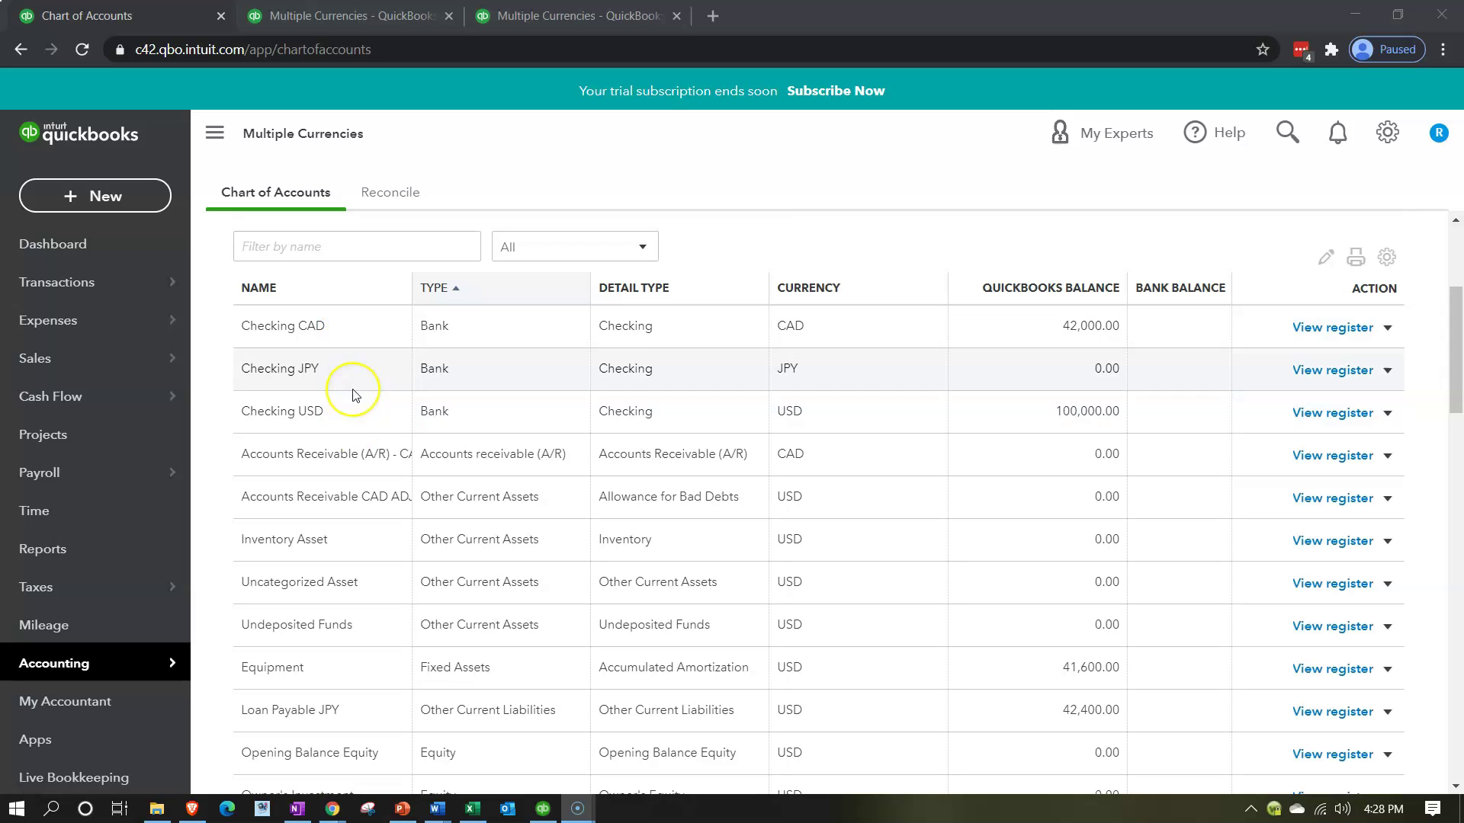
pyautogui.click(108, 201)
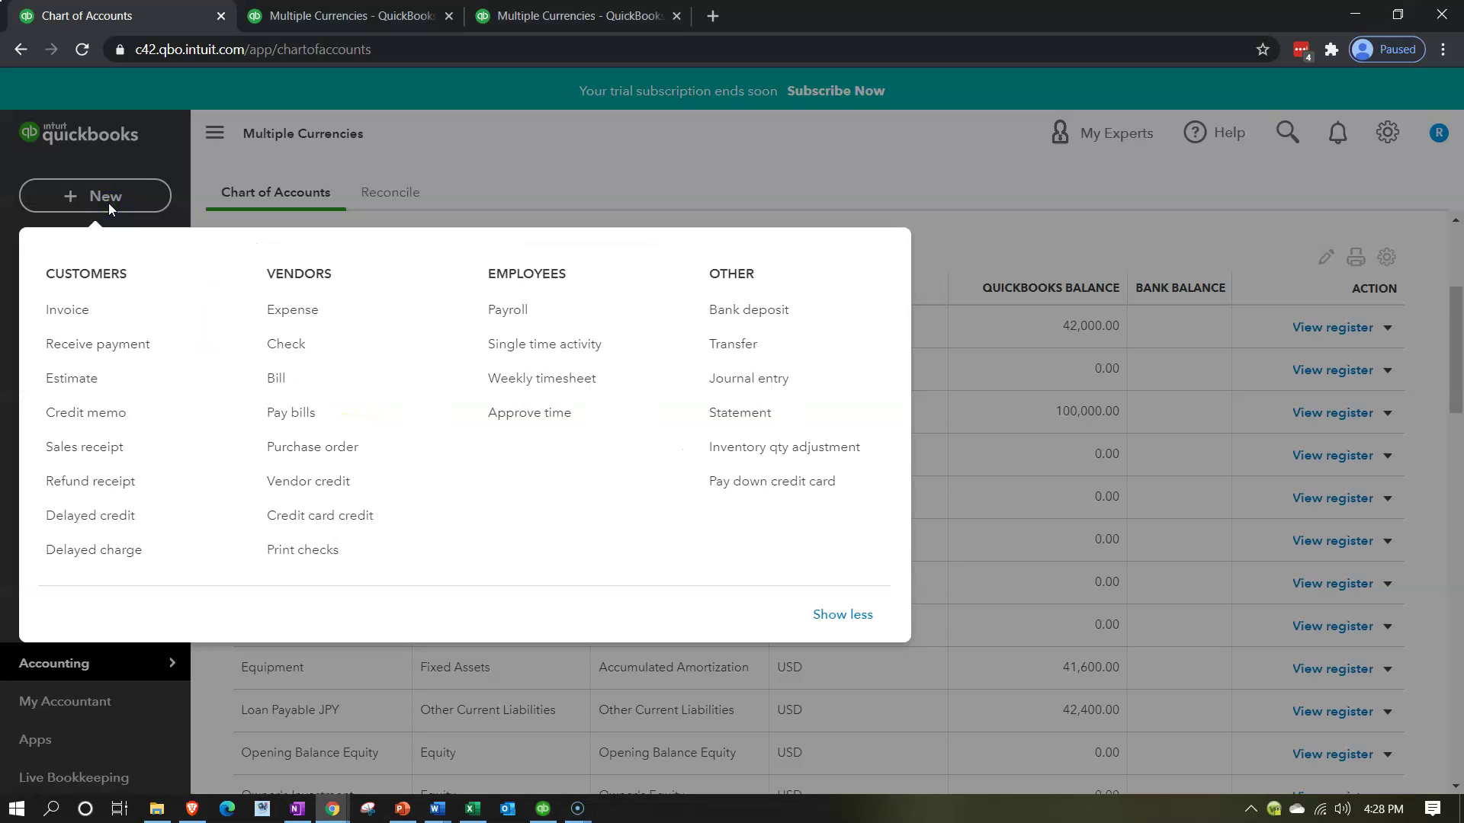
pyautogui.click(263, 320)
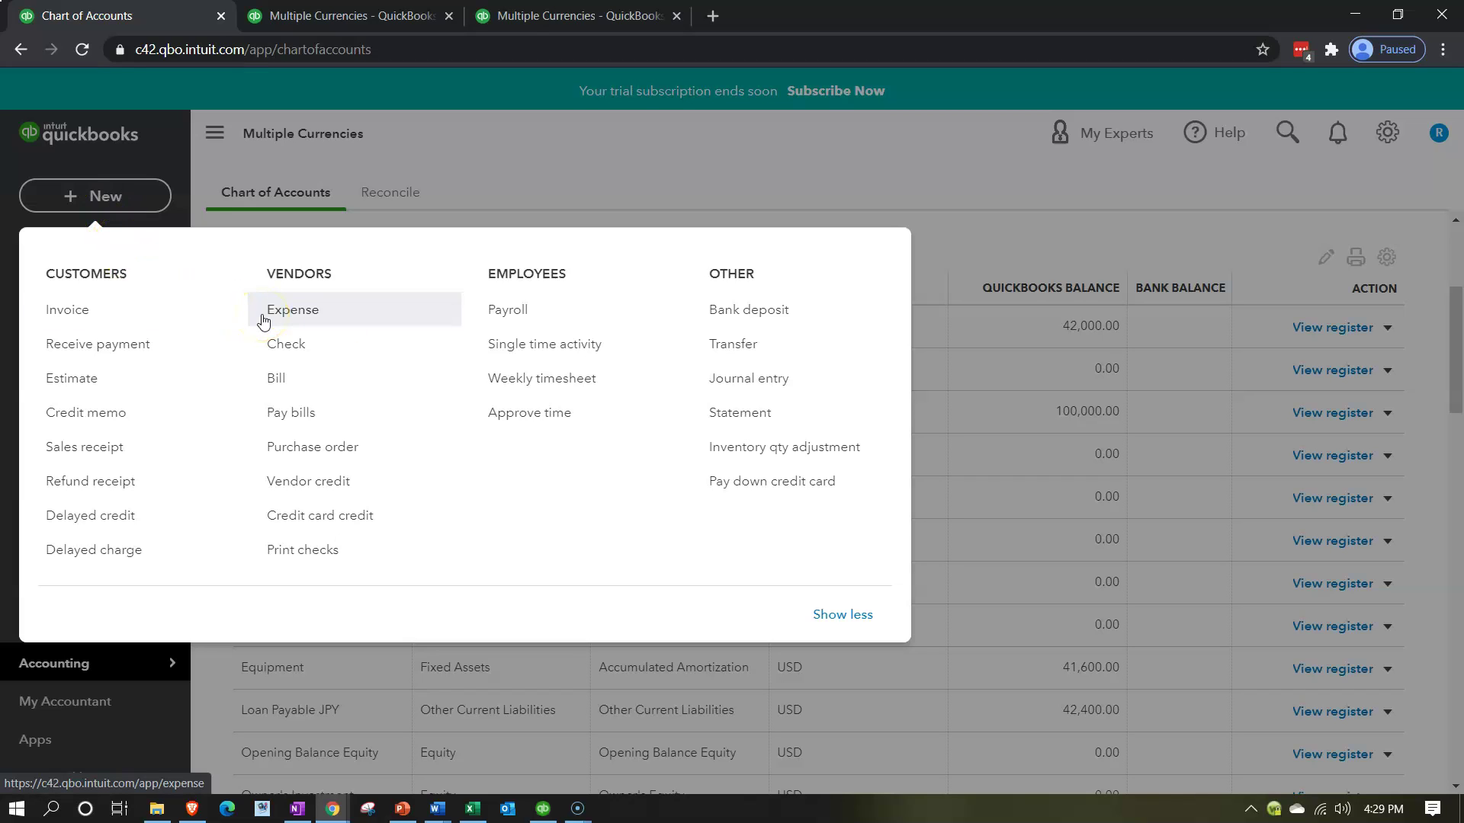
pyautogui.click(713, 352)
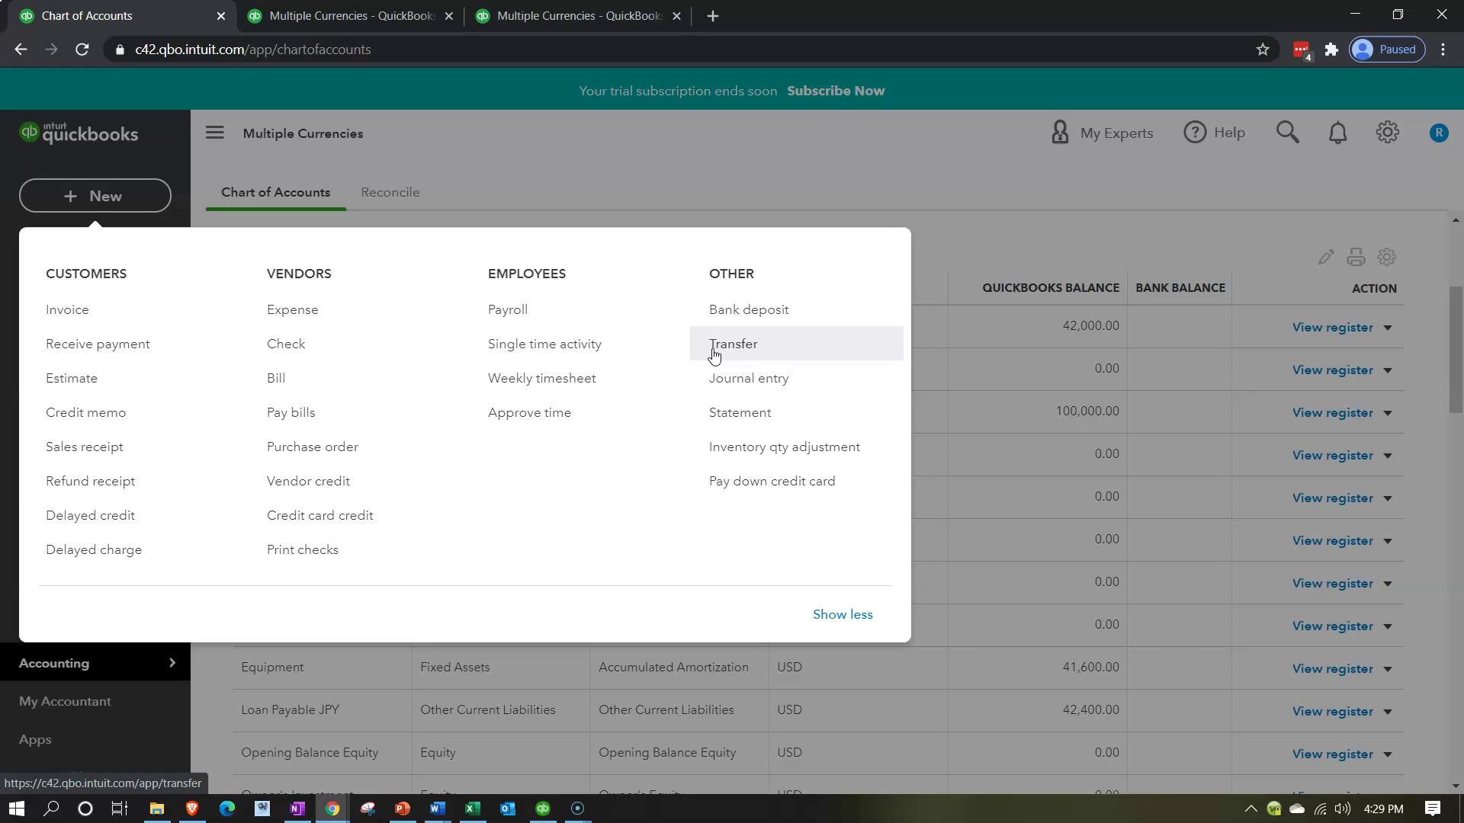
pyautogui.click(713, 320)
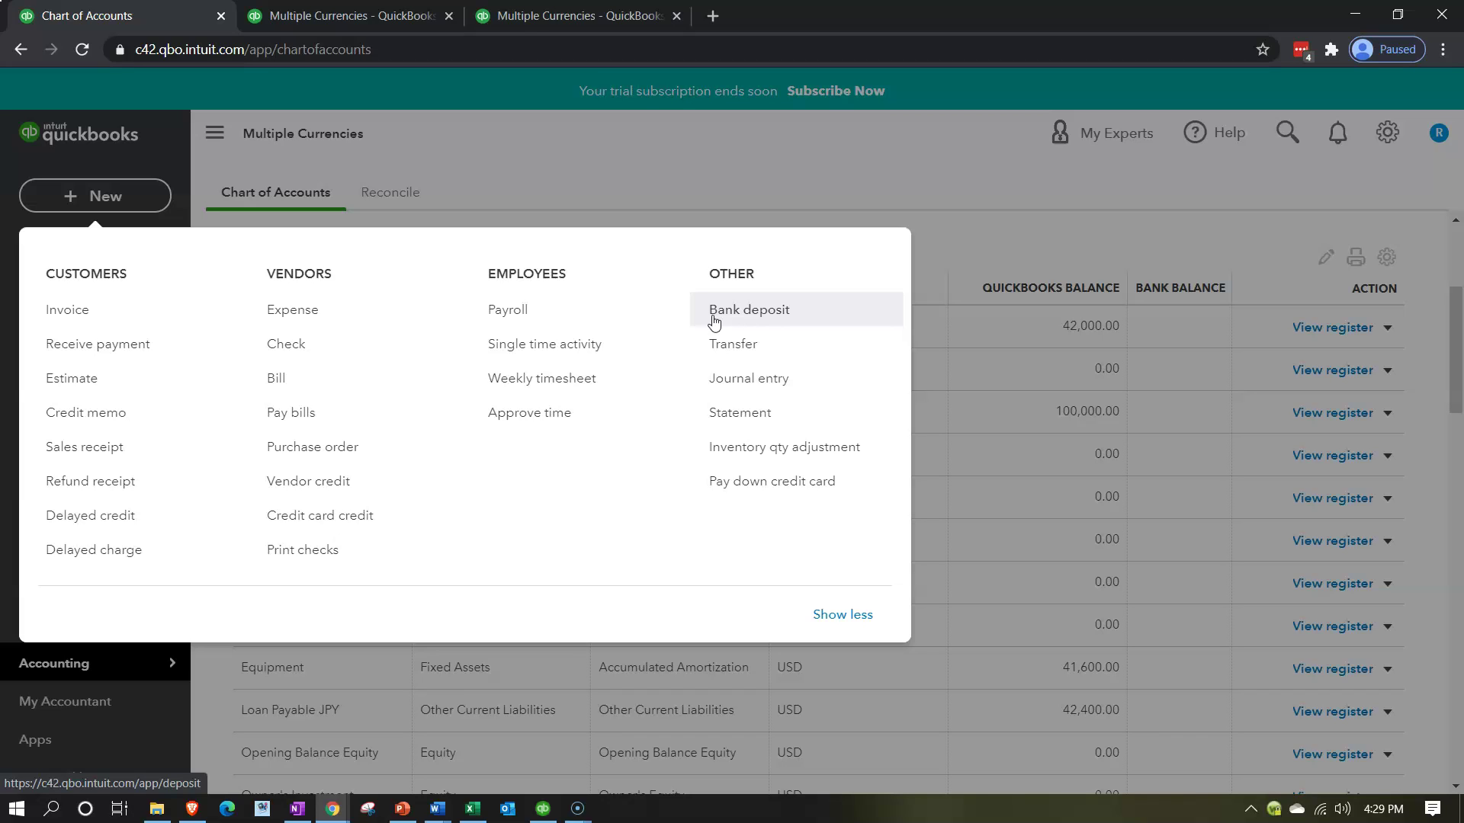
pyautogui.click(294, 311)
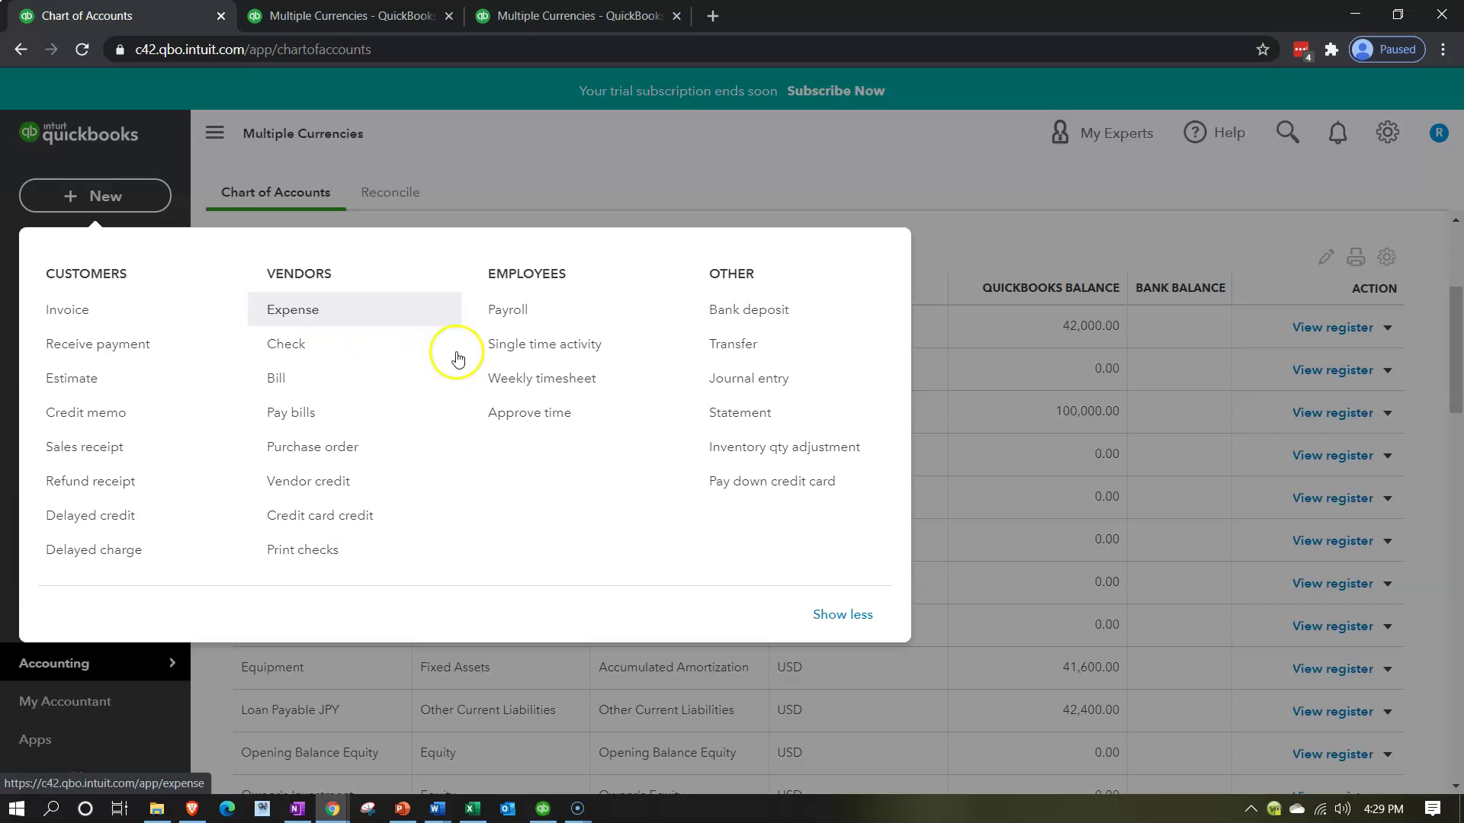
pyautogui.click(719, 354)
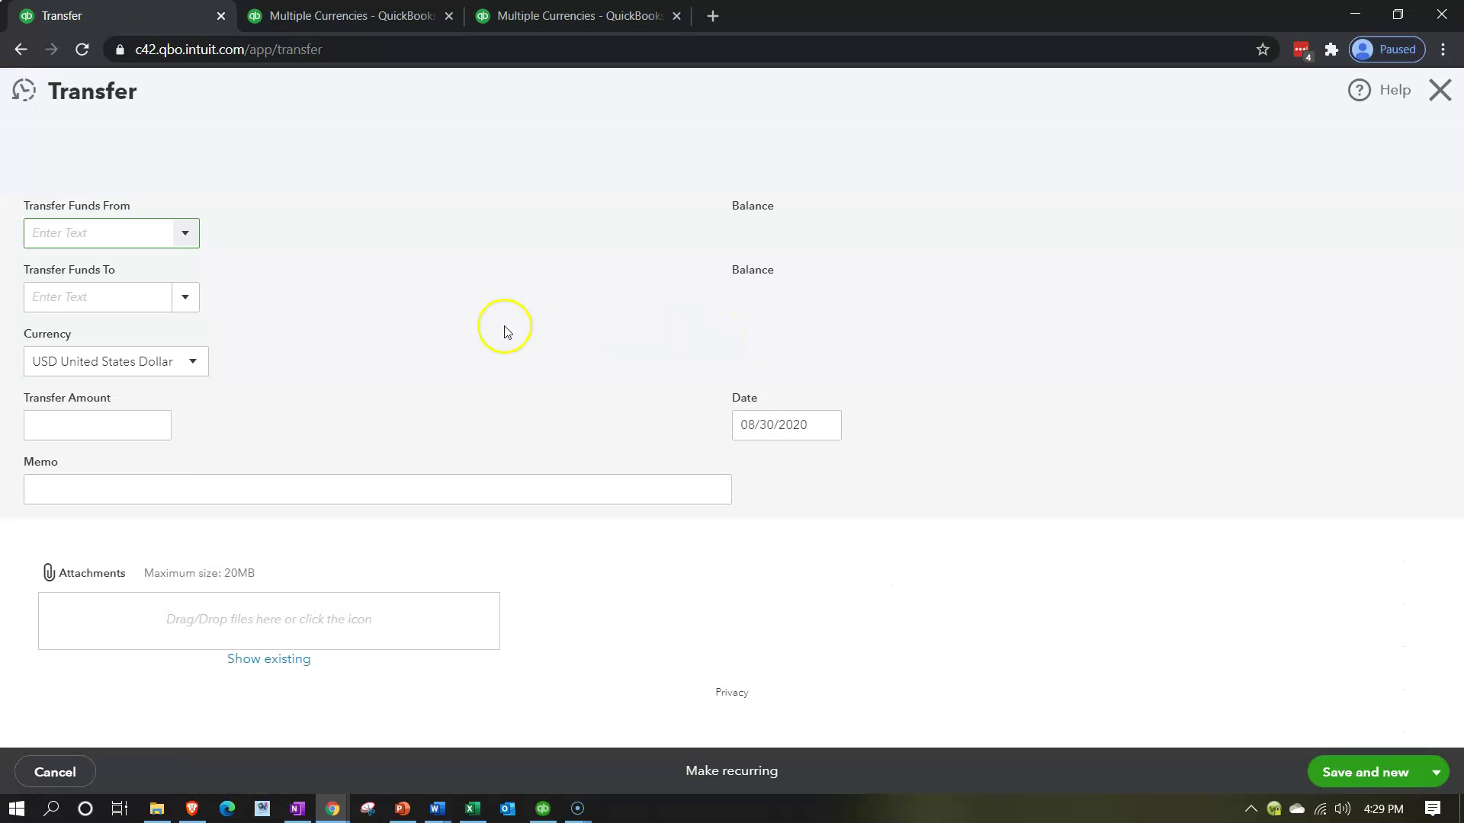
# Try to set the transfer currency to JPY Japanese Yen, glance at the Excel entry and open the transfer date for editing
pyautogui.click(193, 363)
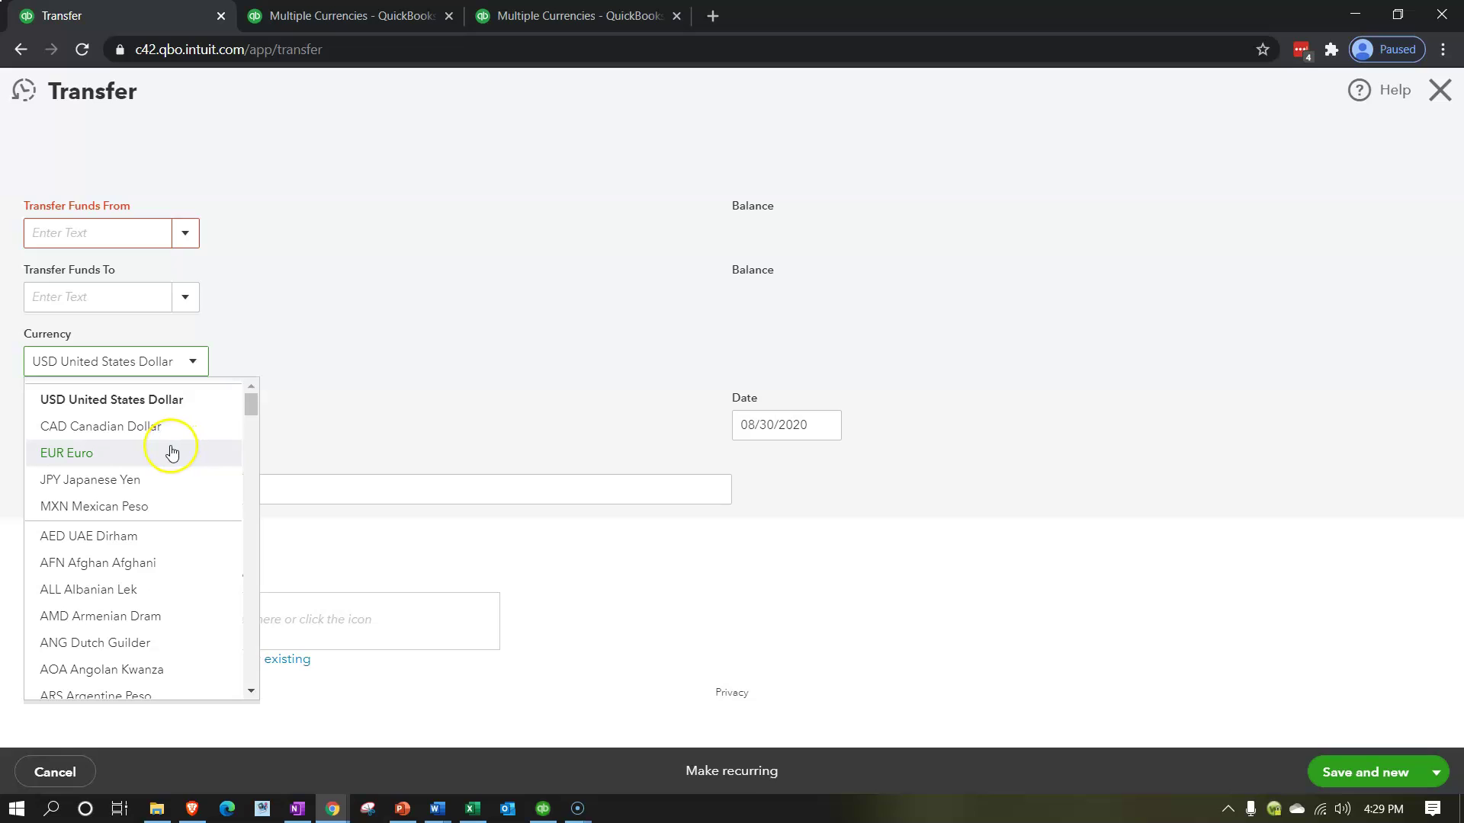
pyautogui.click(169, 488)
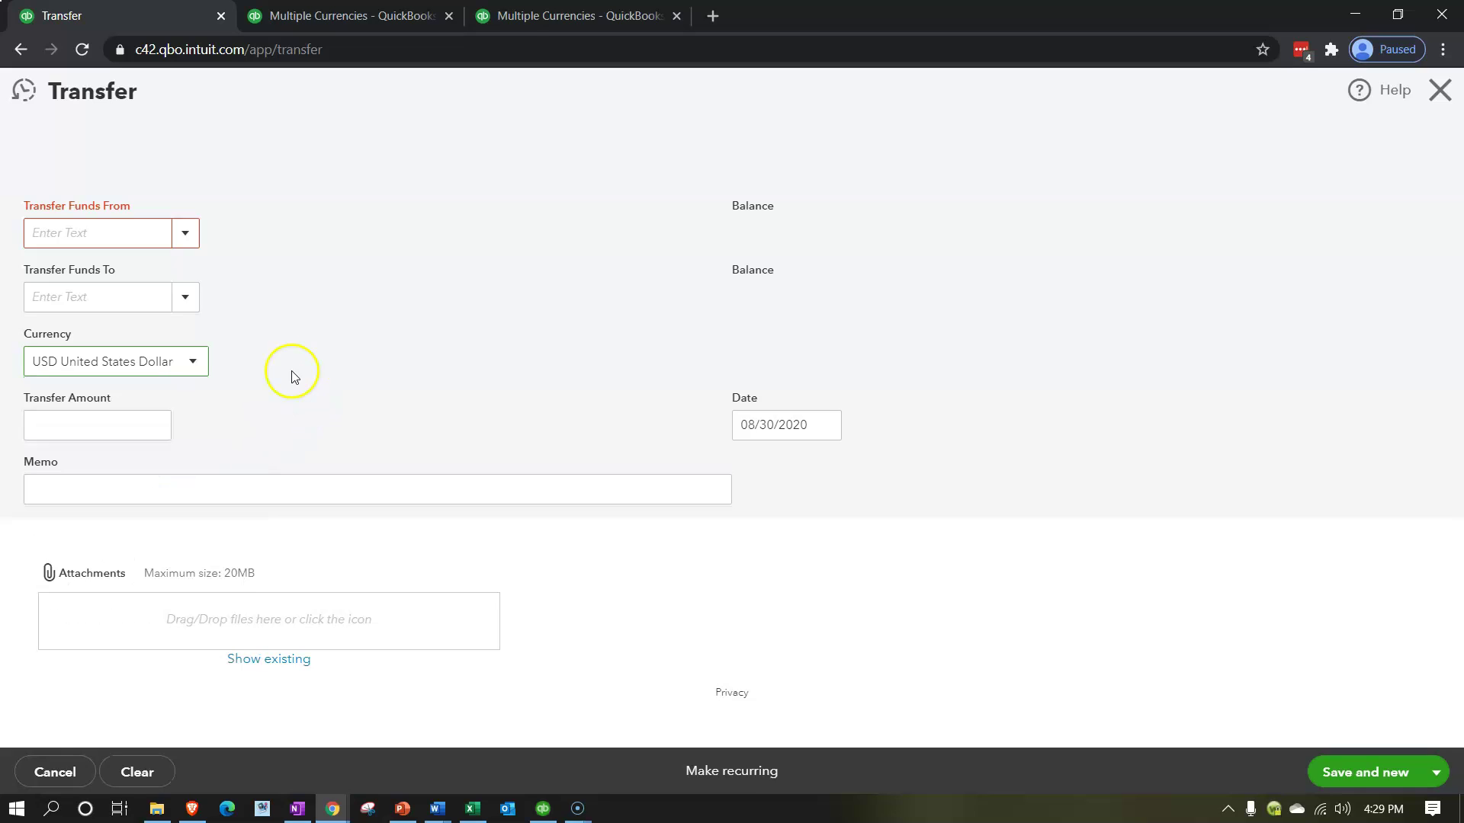
pyautogui.click(474, 808)
pyautogui.click(473, 808)
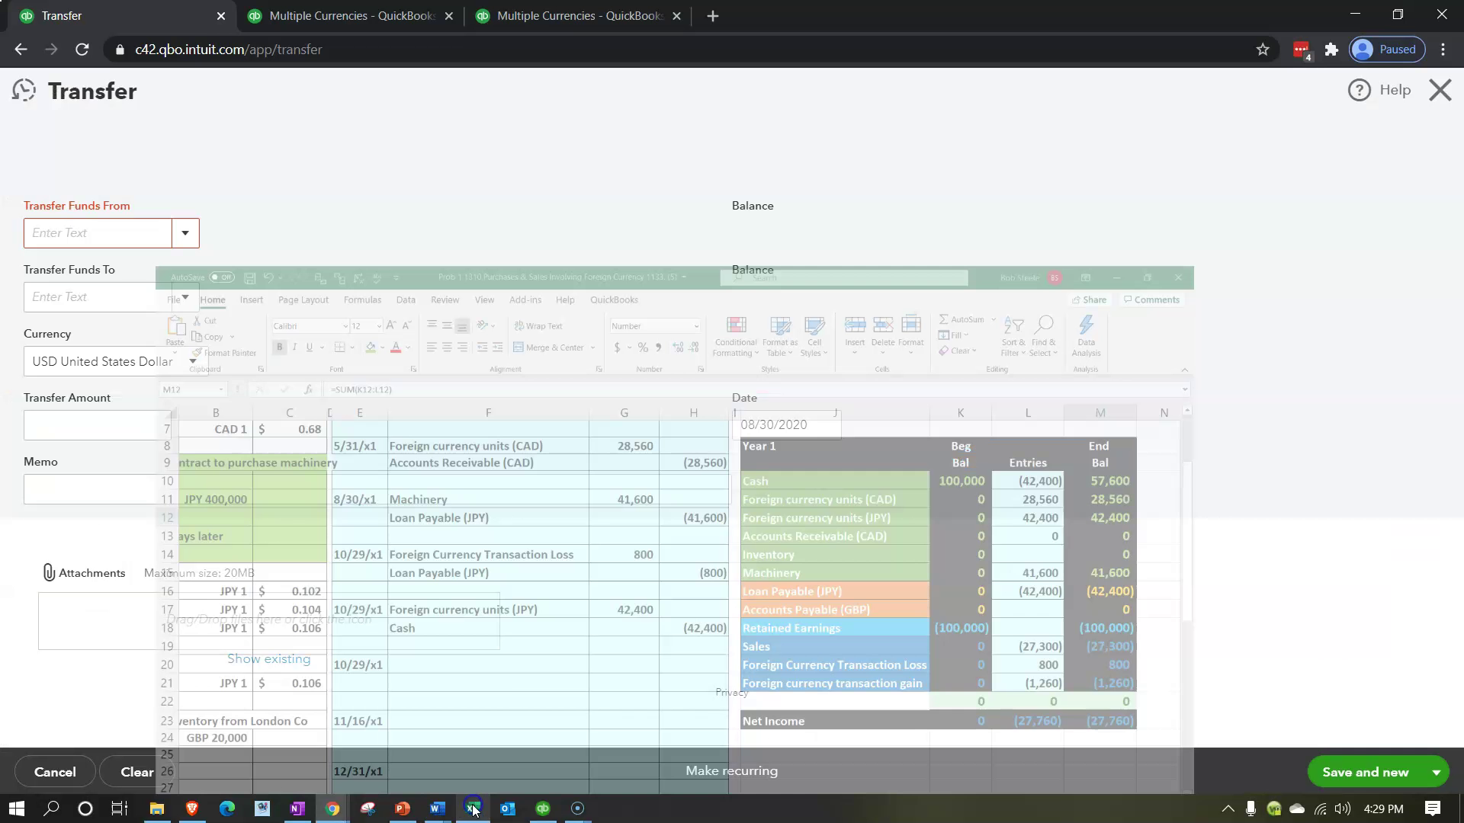
pyautogui.click(814, 432)
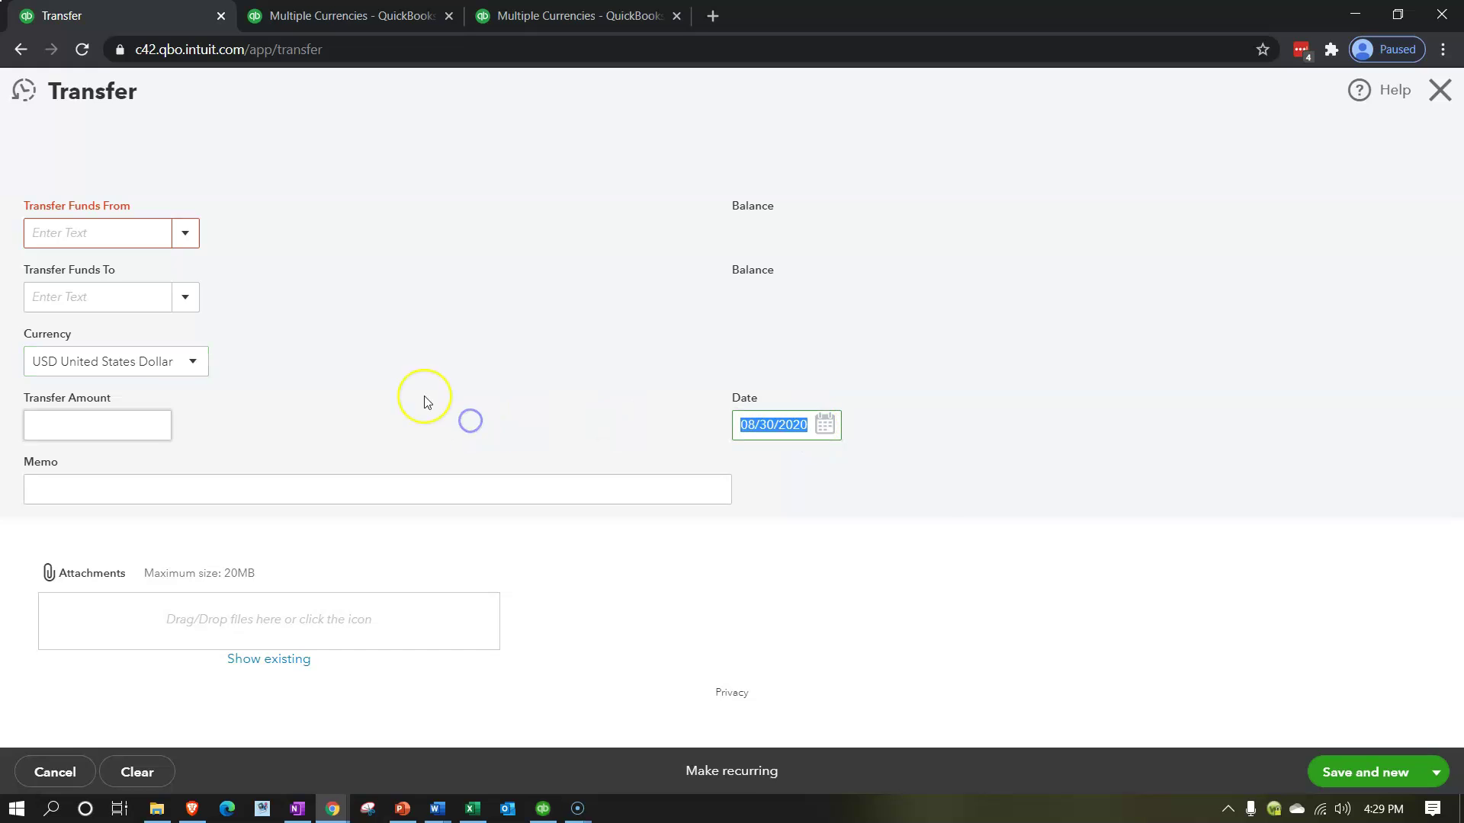
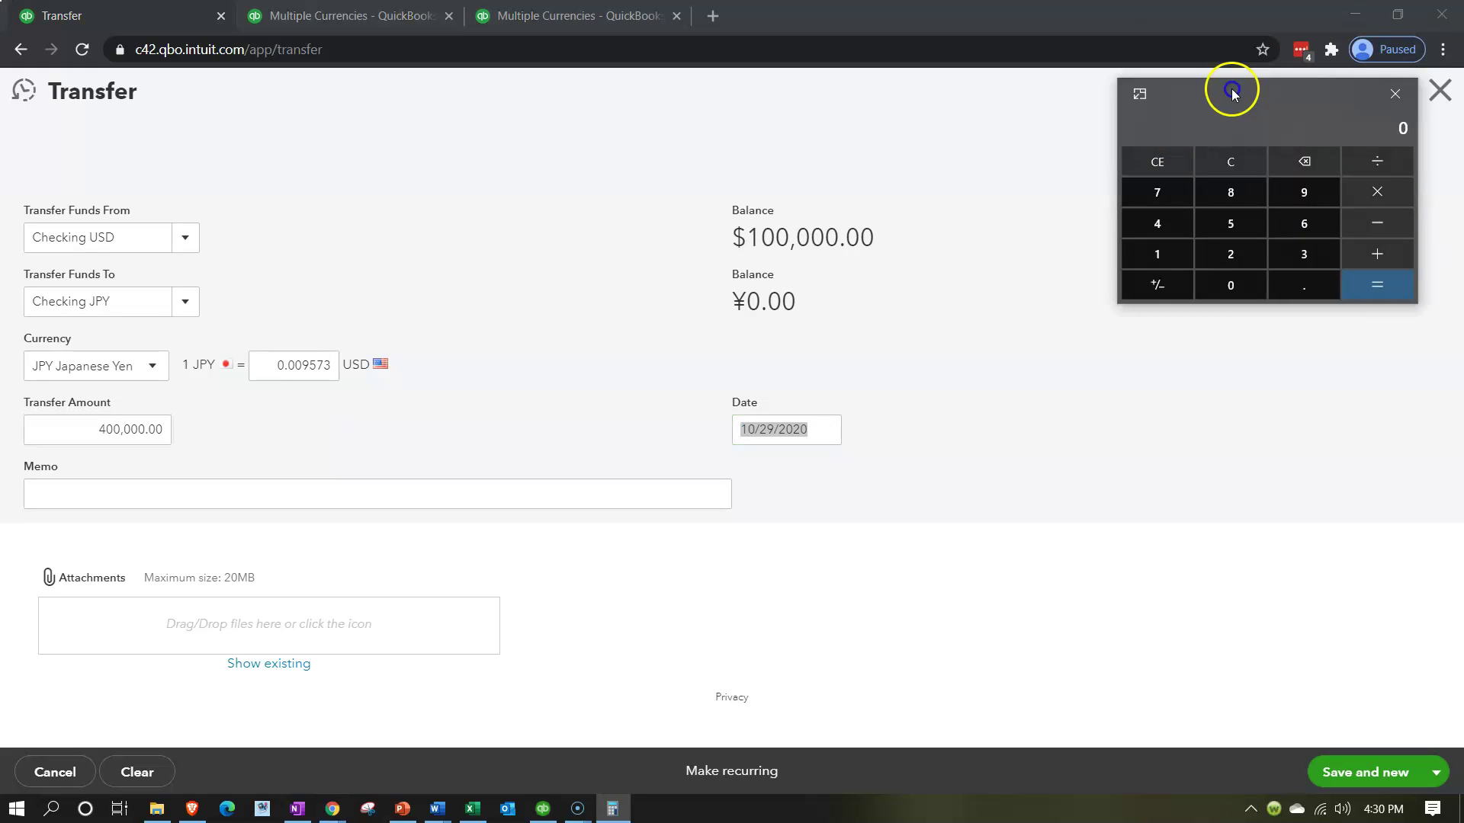
# Move the calculator beside the transfer form and multiply 400,000 by the suggested exchange rate of 0.009573
pyautogui.moveTo(1220, 73); pyautogui.dragTo(1155, 167)
pyautogui.write('4000000')
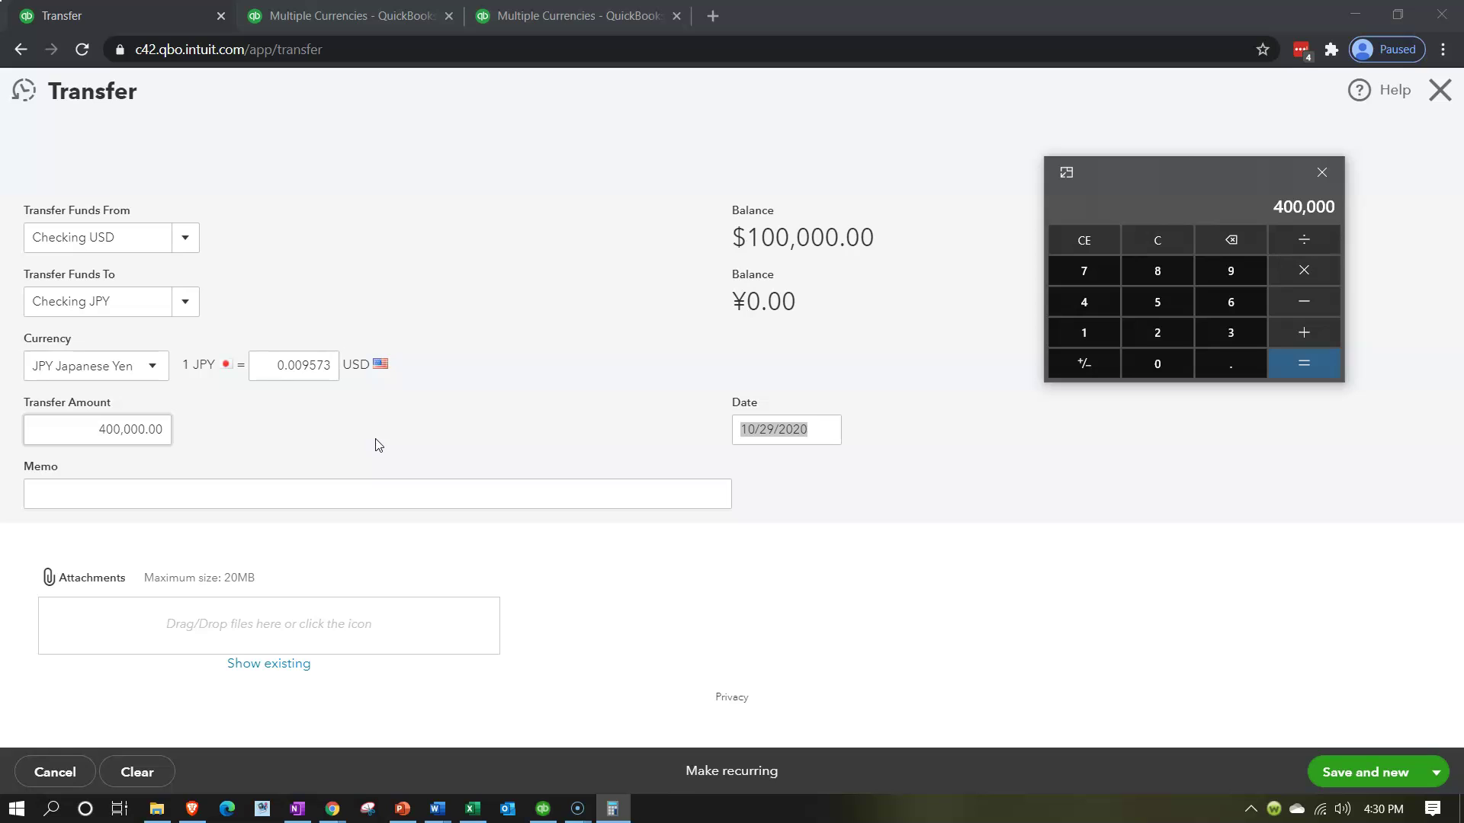
pyautogui.write('*0.009573')
pyautogui.press('Return')
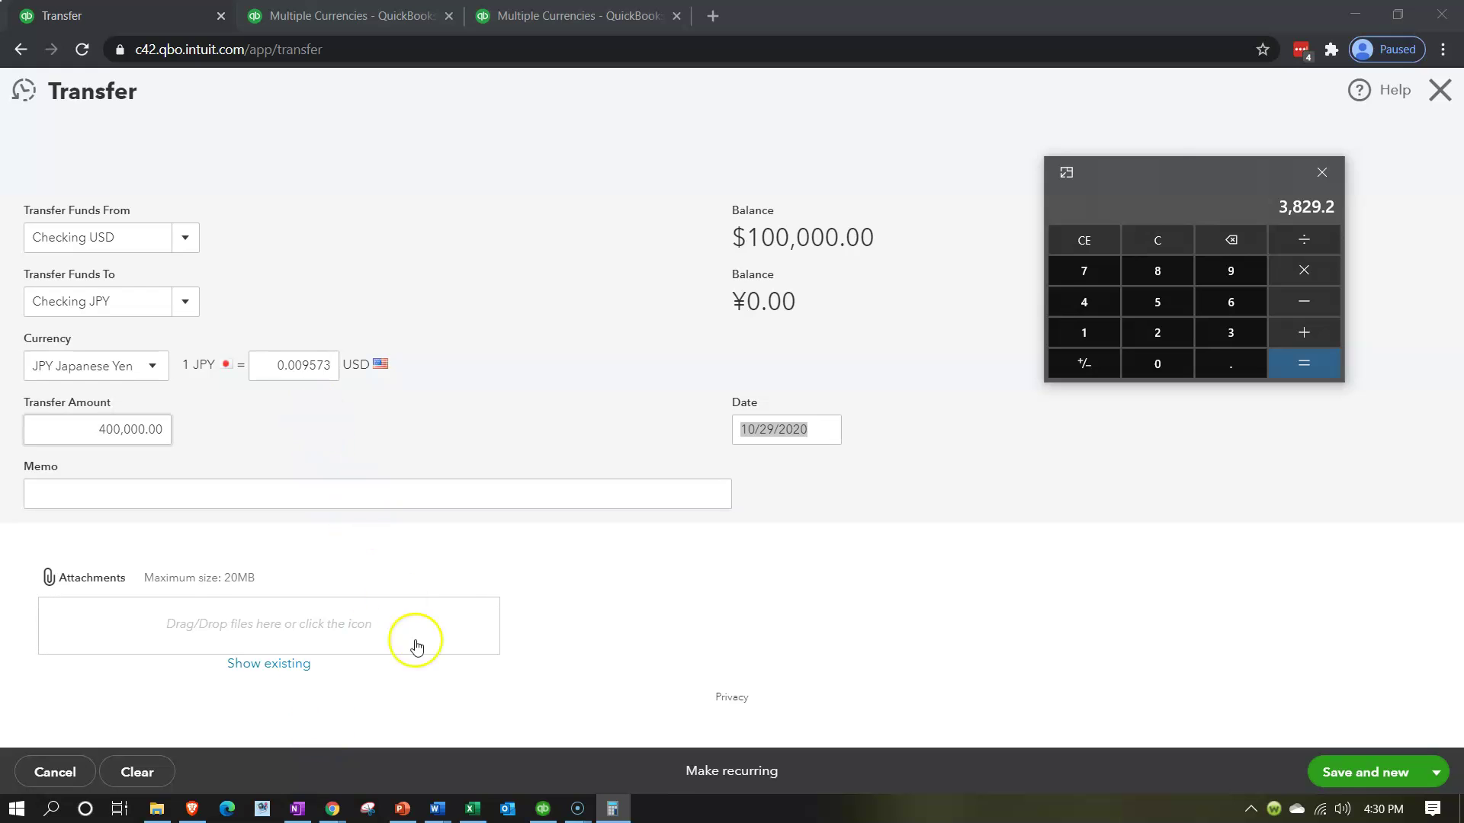
# Switch to the Excel workbook and look up the 10/29 JPY spot rate for the purchase
pyautogui.click(473, 808)
pyautogui.click(324, 564)
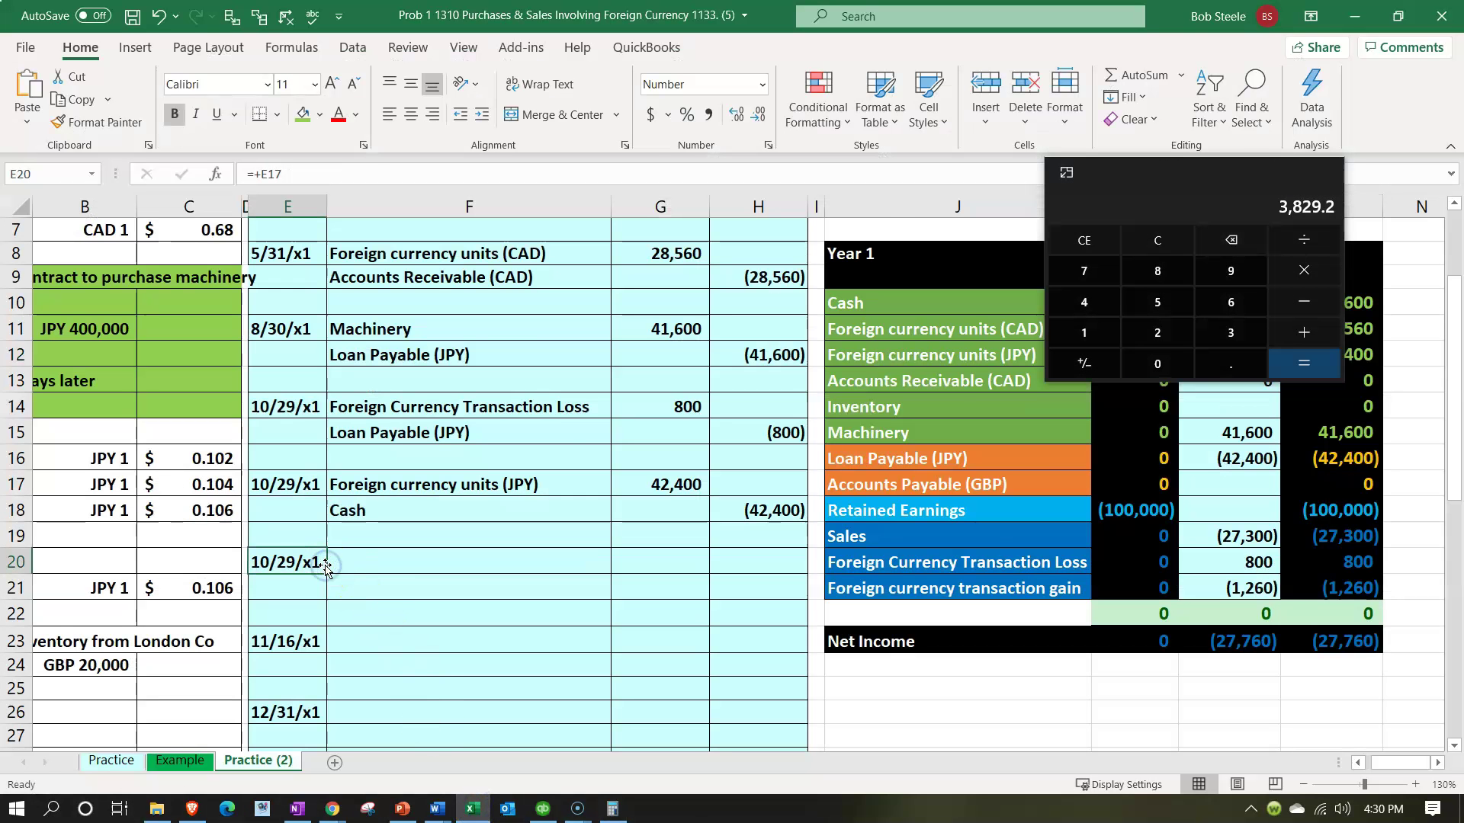
pyautogui.press('Left')
pyautogui.press('Left')
pyautogui.press('Left')
pyautogui.press('Left')
pyautogui.press('Up')
pyautogui.press('Up')
pyautogui.press('Right')
pyautogui.press('Right')
pyautogui.press('Right')
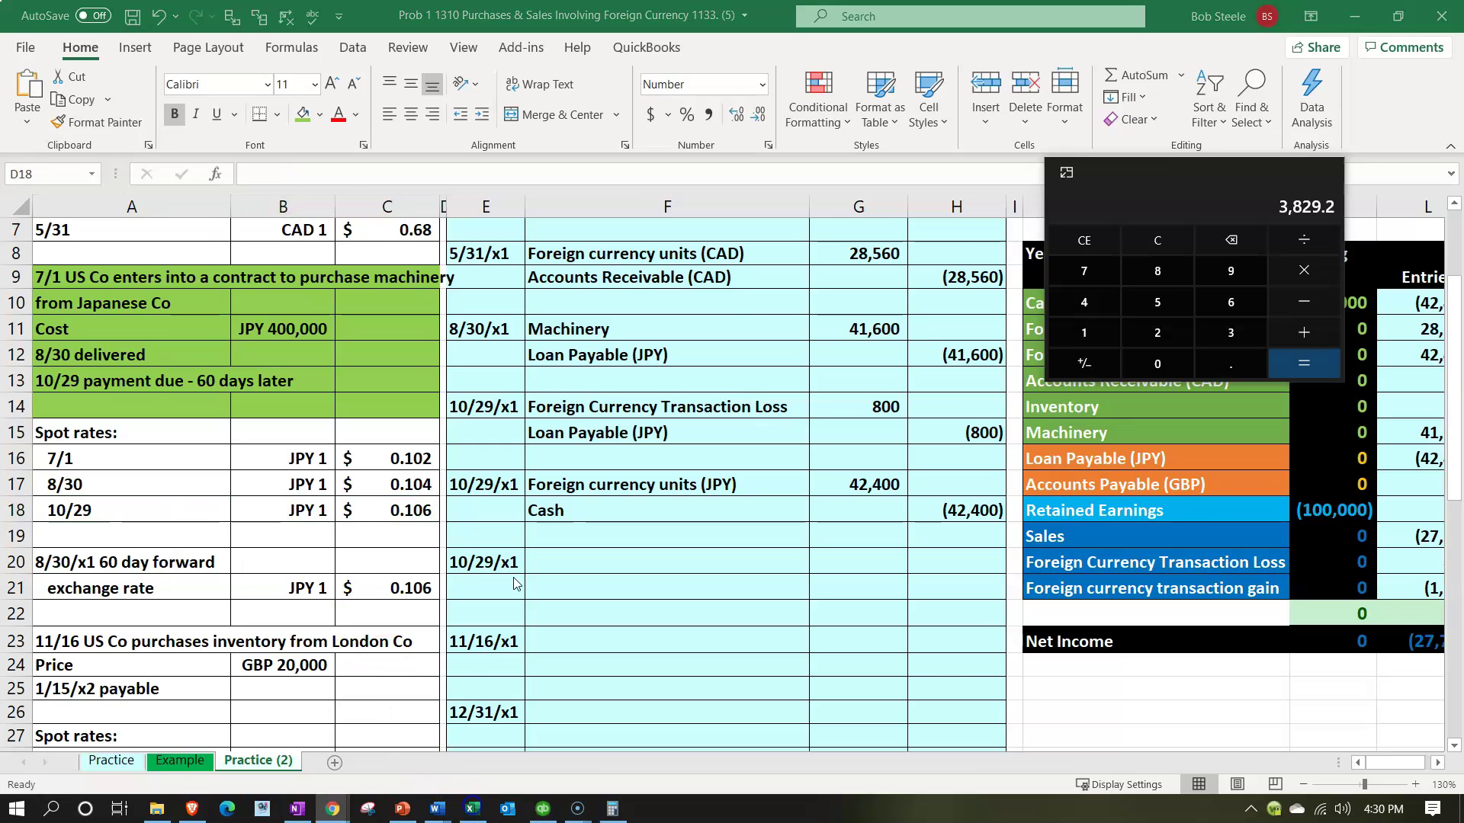
# Return to the QuickBooks transfer and set the exchange rate to 0.106 USD per JPY
pyautogui.click(470, 808)
pyautogui.click(269, 369)
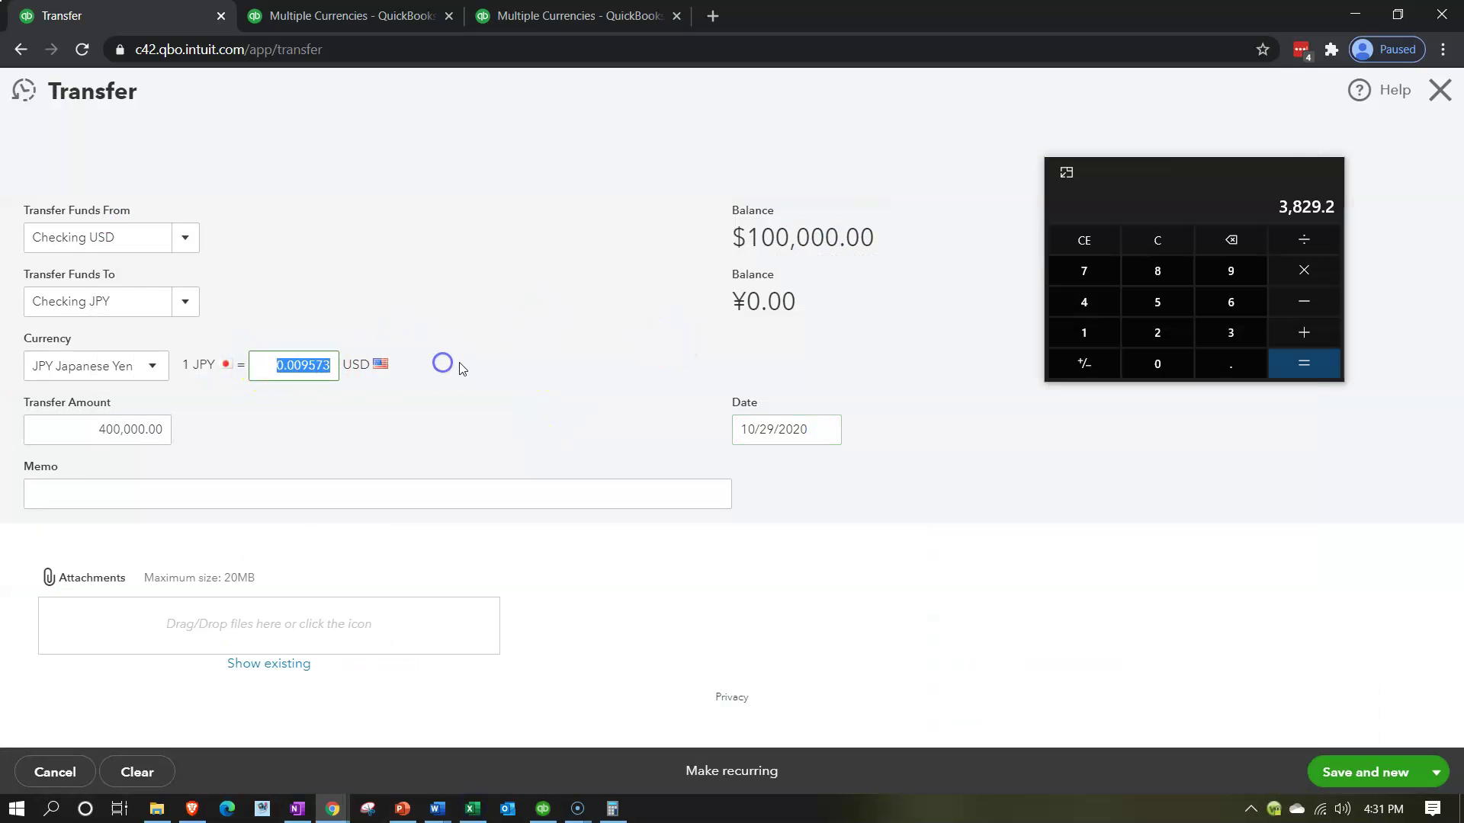
pyautogui.write('.106')
pyautogui.press('Tab')
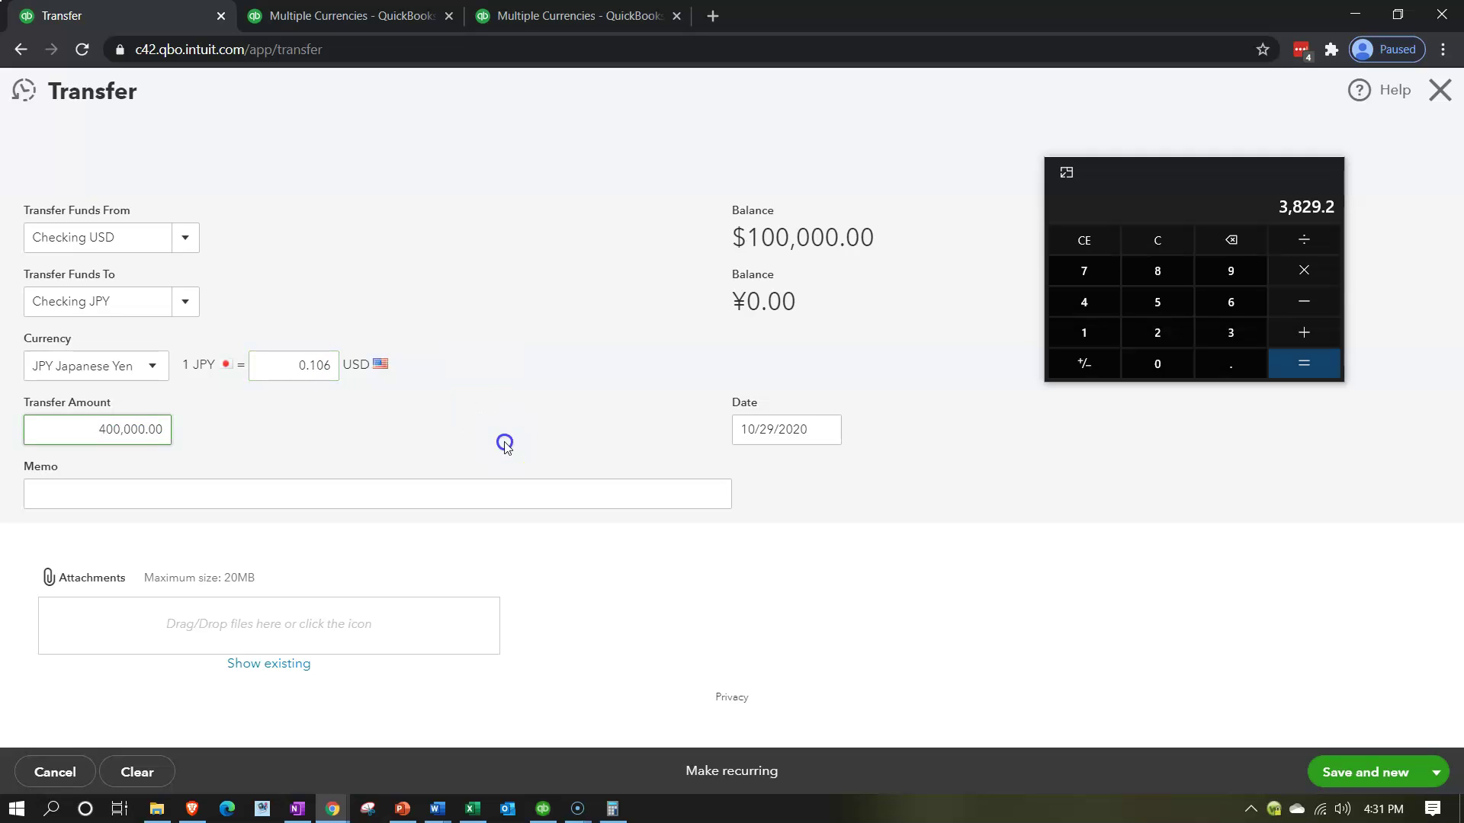
# Multiply 400,000 by the exchange rate of 0.106 in the calculator, and close the calculator
pyautogui.click(1143, 240)
pyautogui.write('4000000')
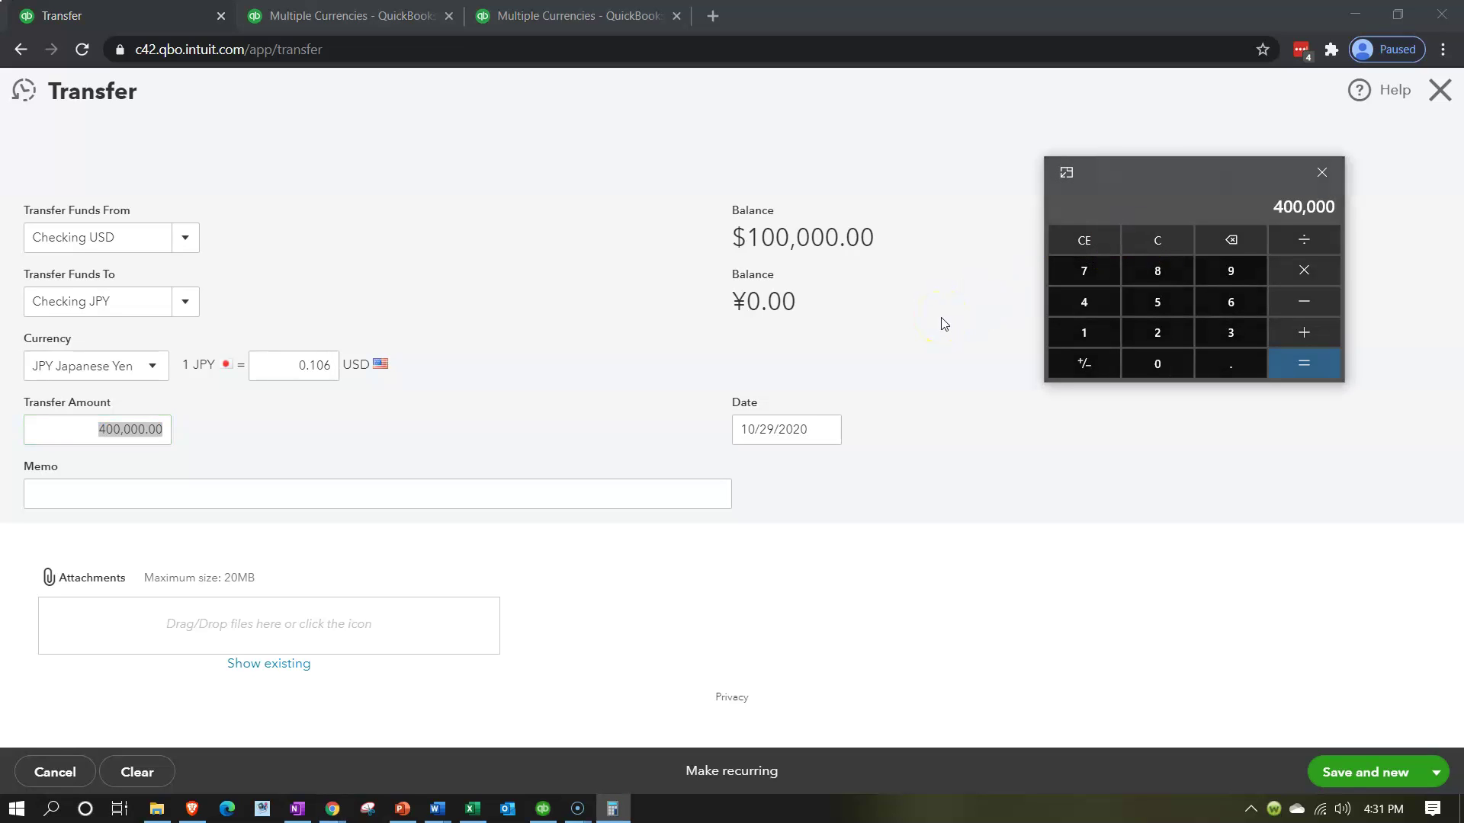
pyautogui.press('*')
pyautogui.write('.106')
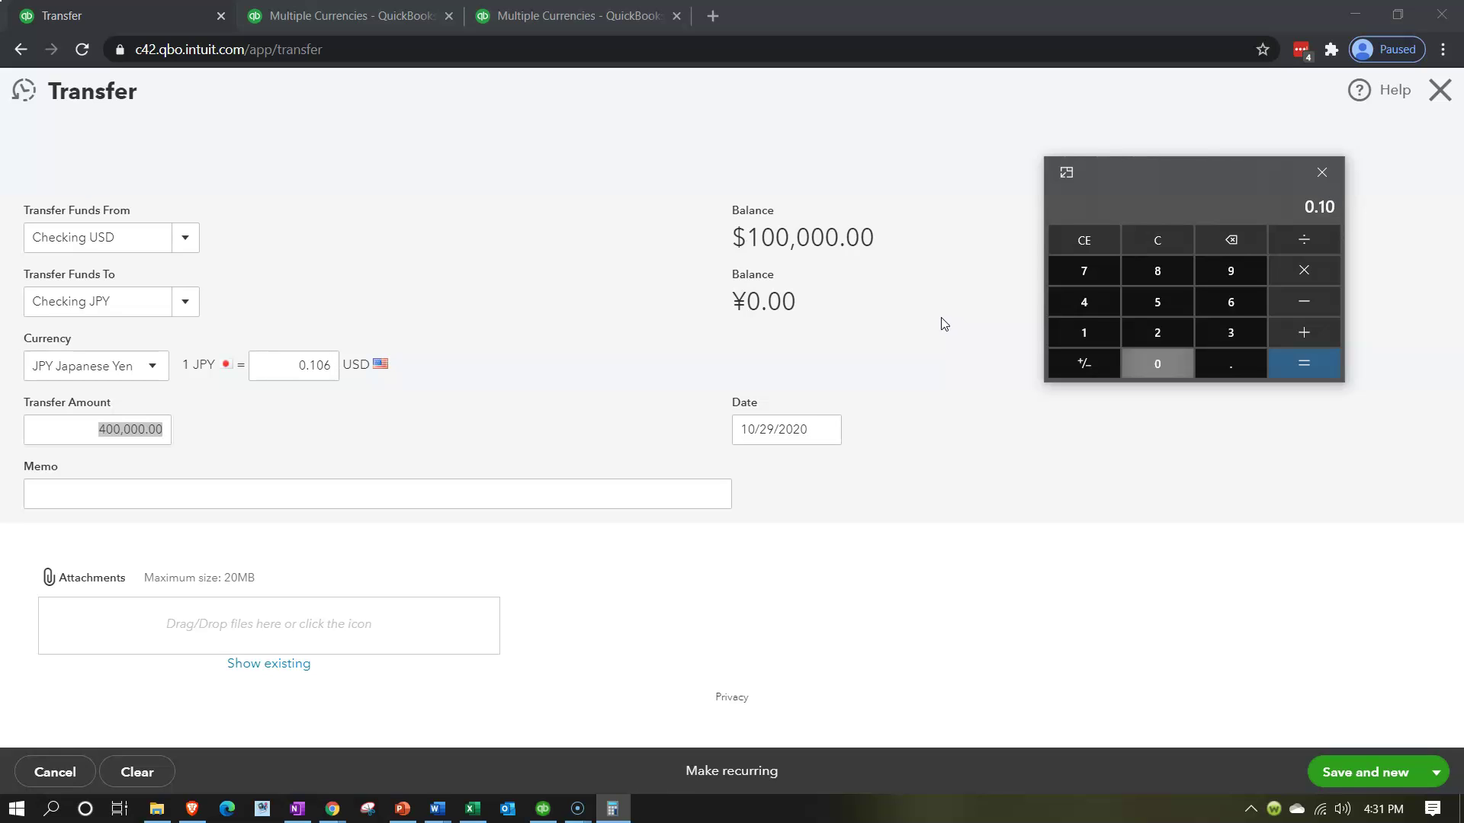
pyautogui.press('Return')
pyautogui.click(1103, 230)
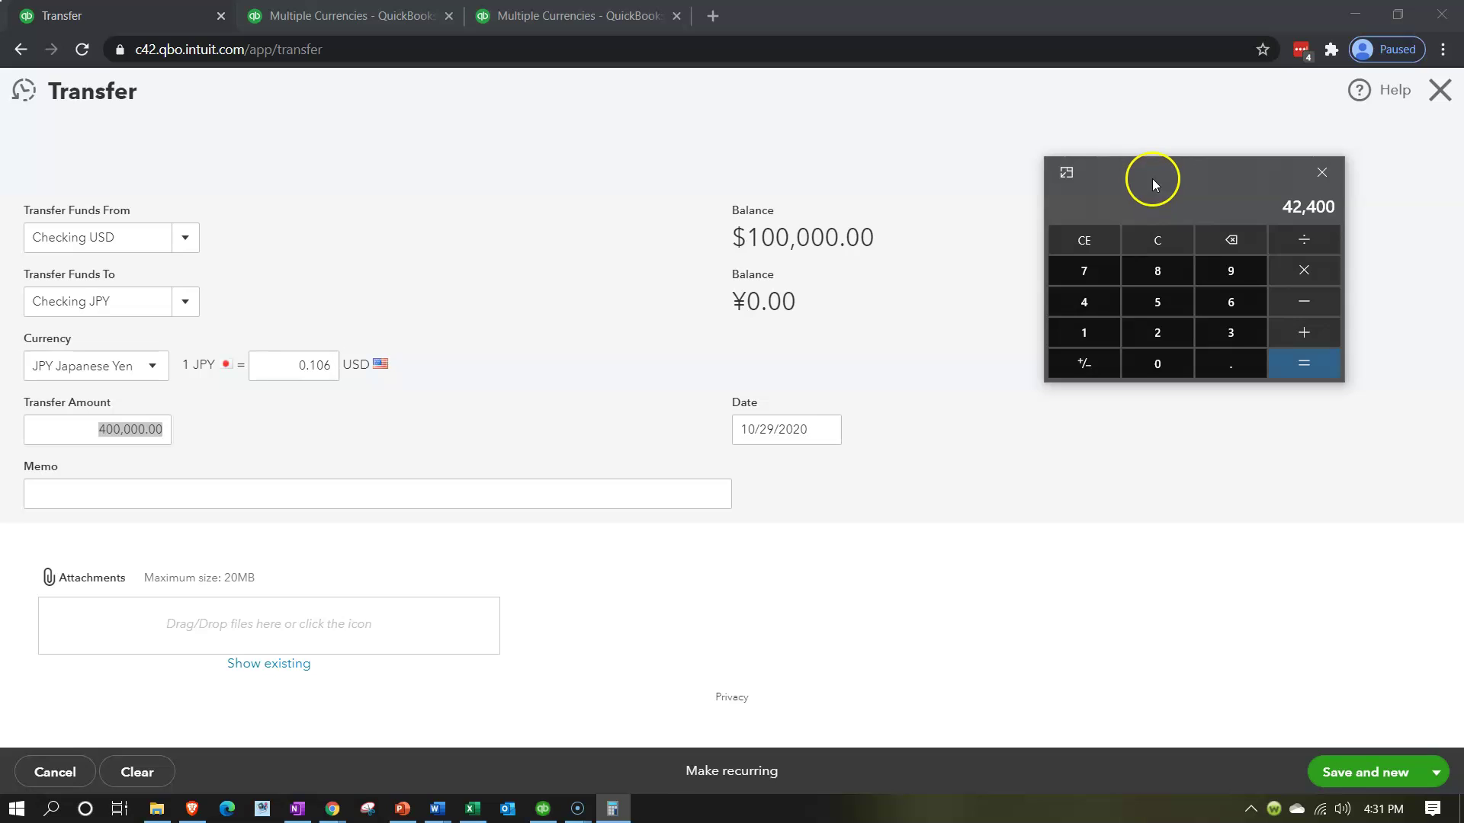
pyautogui.hotkey('alt', 'F4')
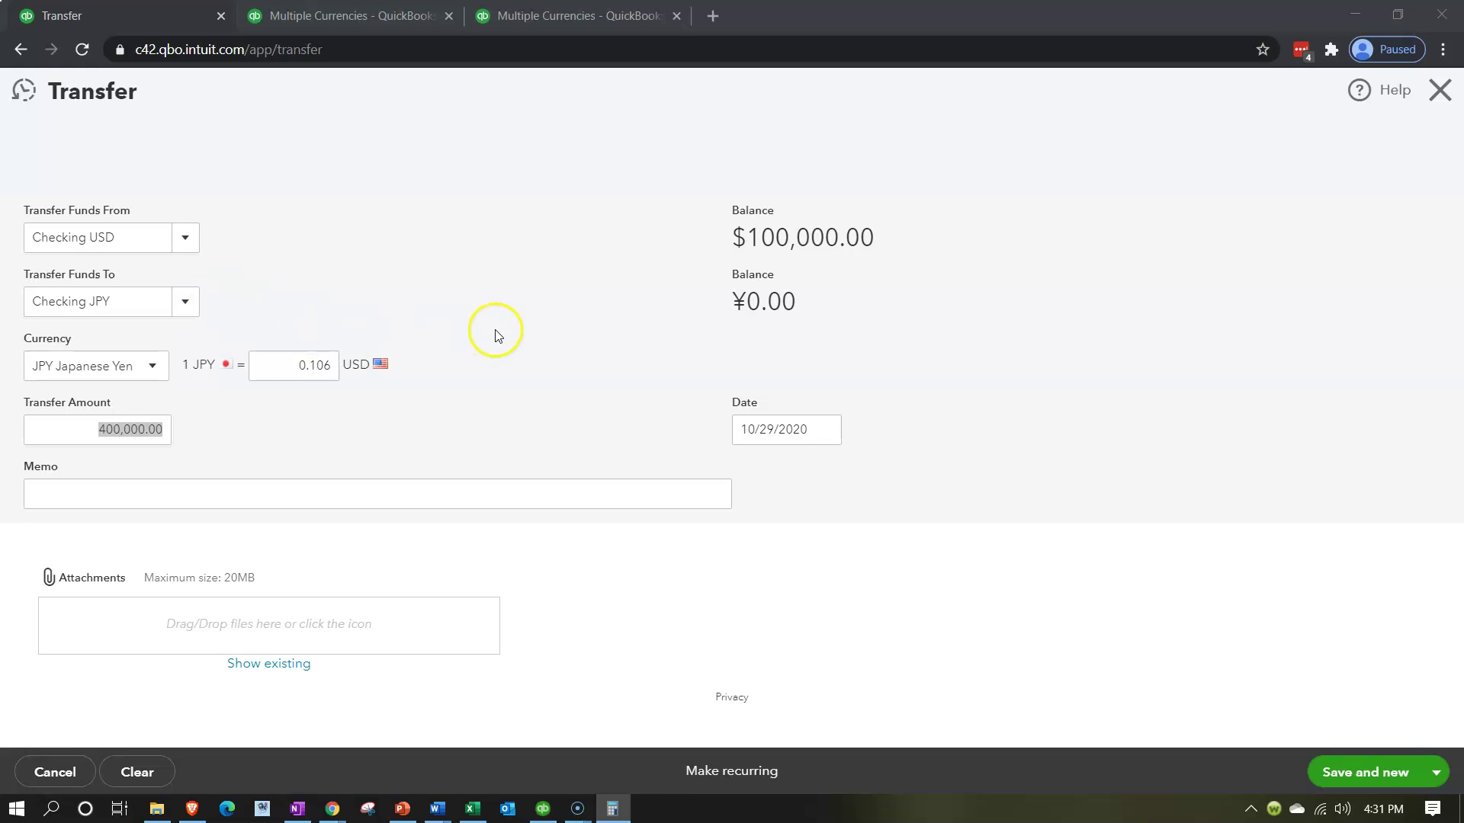
# Save and close the transfer, and rerun the balance sheet report to check its bank account balances
pyautogui.click(1435, 772)
pyautogui.click(1343, 743)
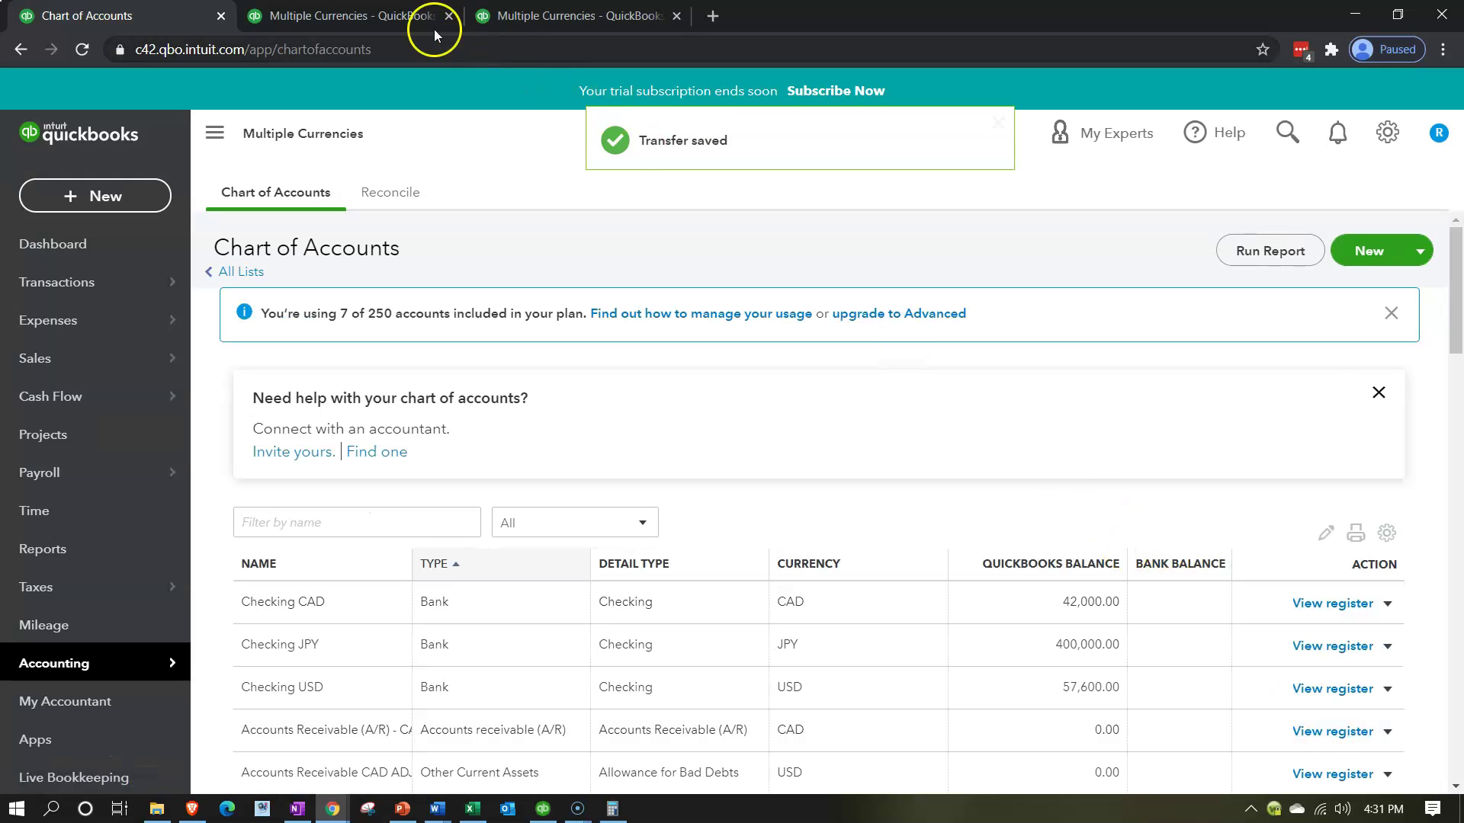
pyautogui.click(357, 23)
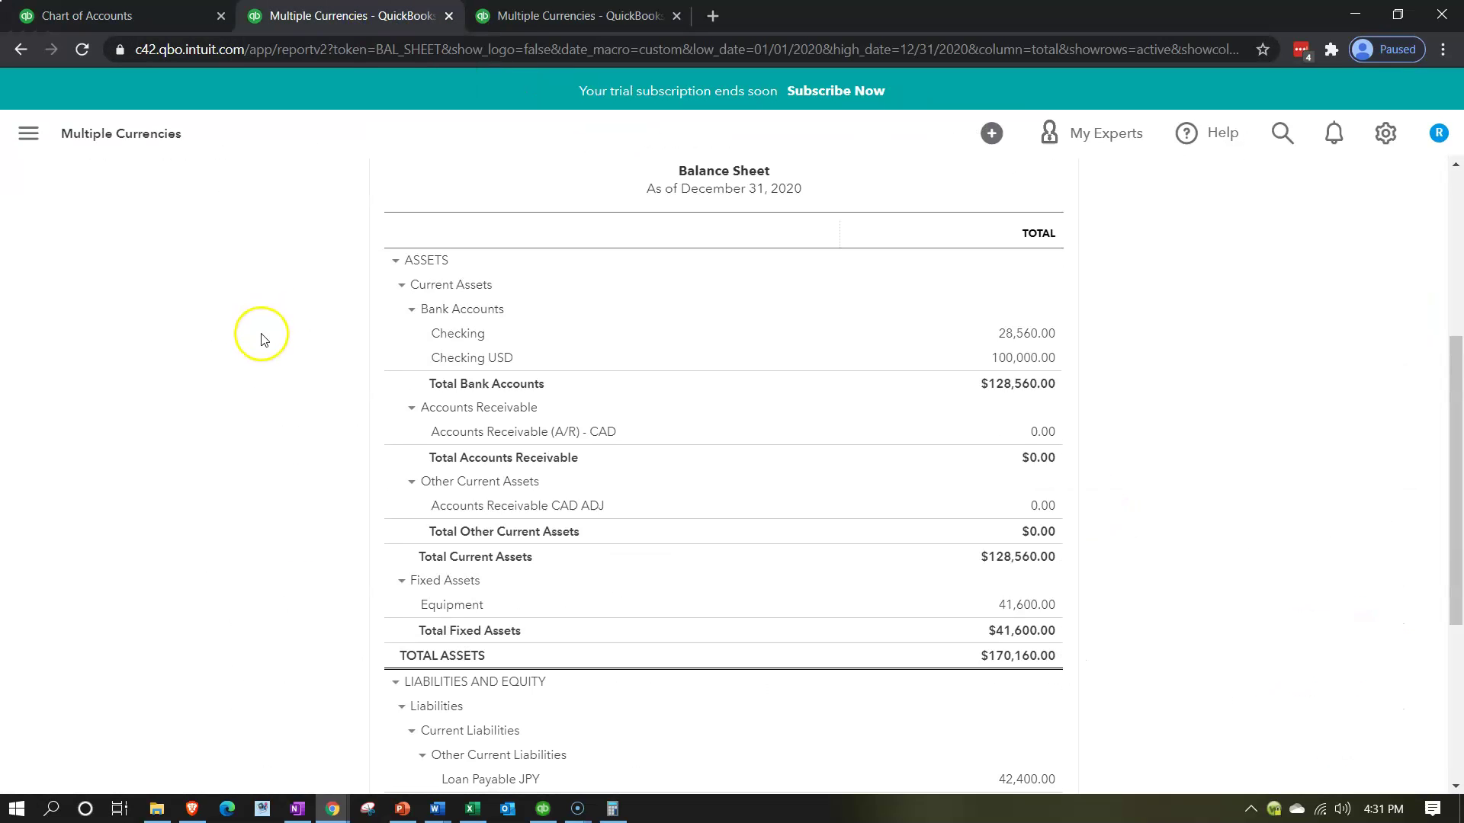
pyautogui.scroll(2, 694, 368)
pyautogui.scroll(1, 694, 369)
pyautogui.click(856, 179)
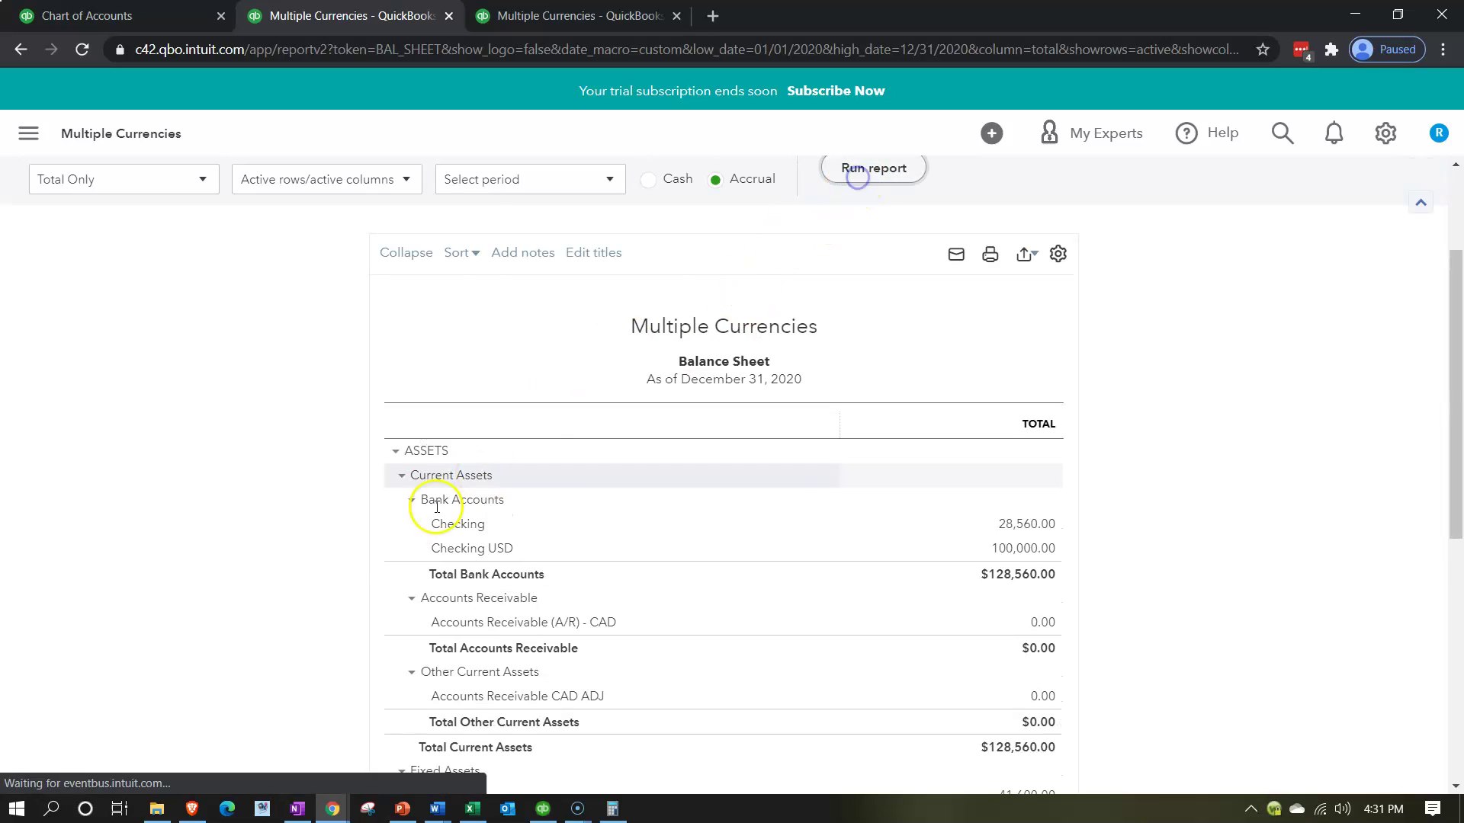
pyautogui.hotkey('ctrl', '+')
pyautogui.hotkey('ctrl', '+')
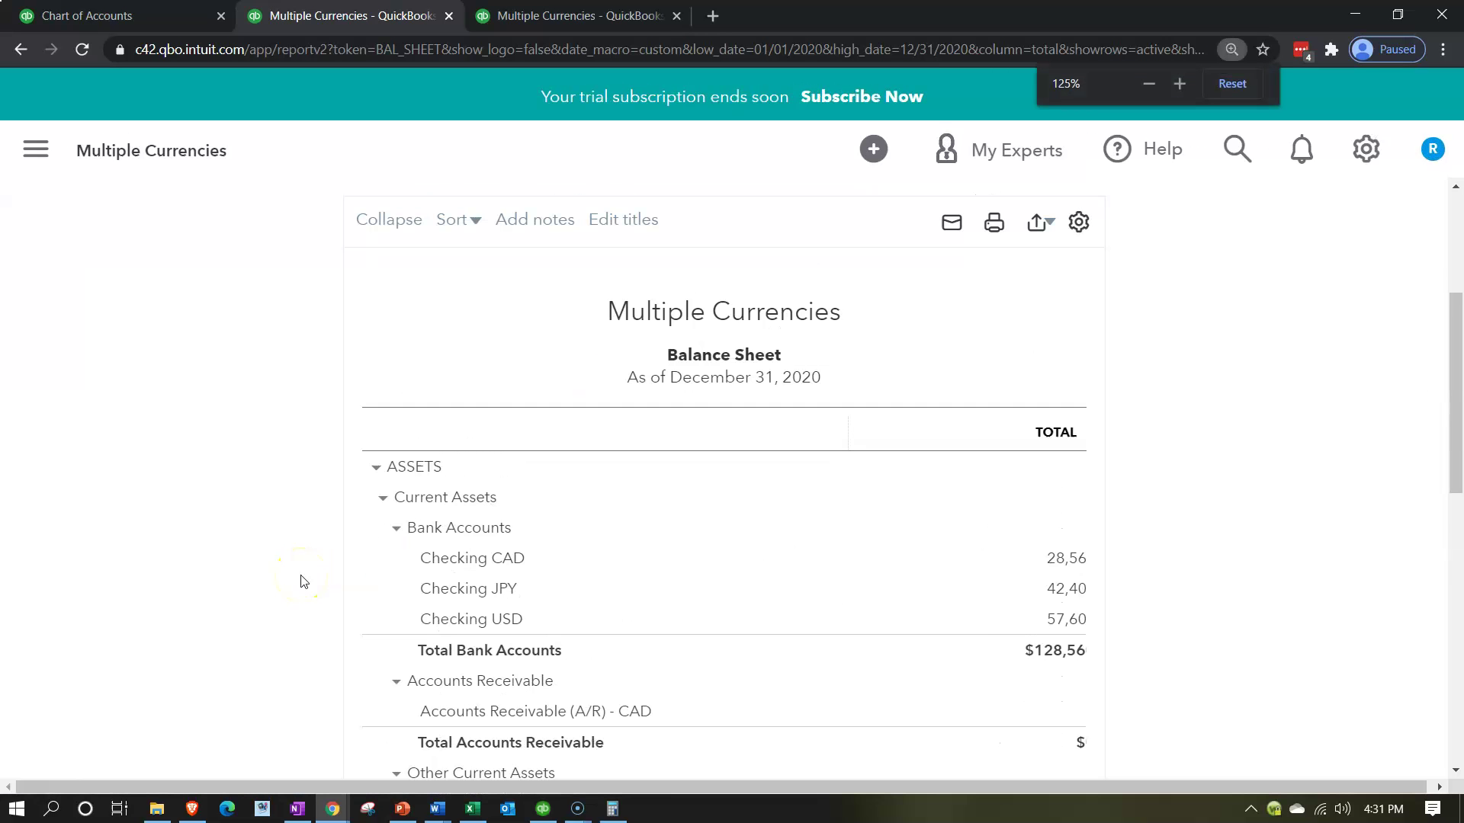
pyautogui.scroll(-2, 304, 581)
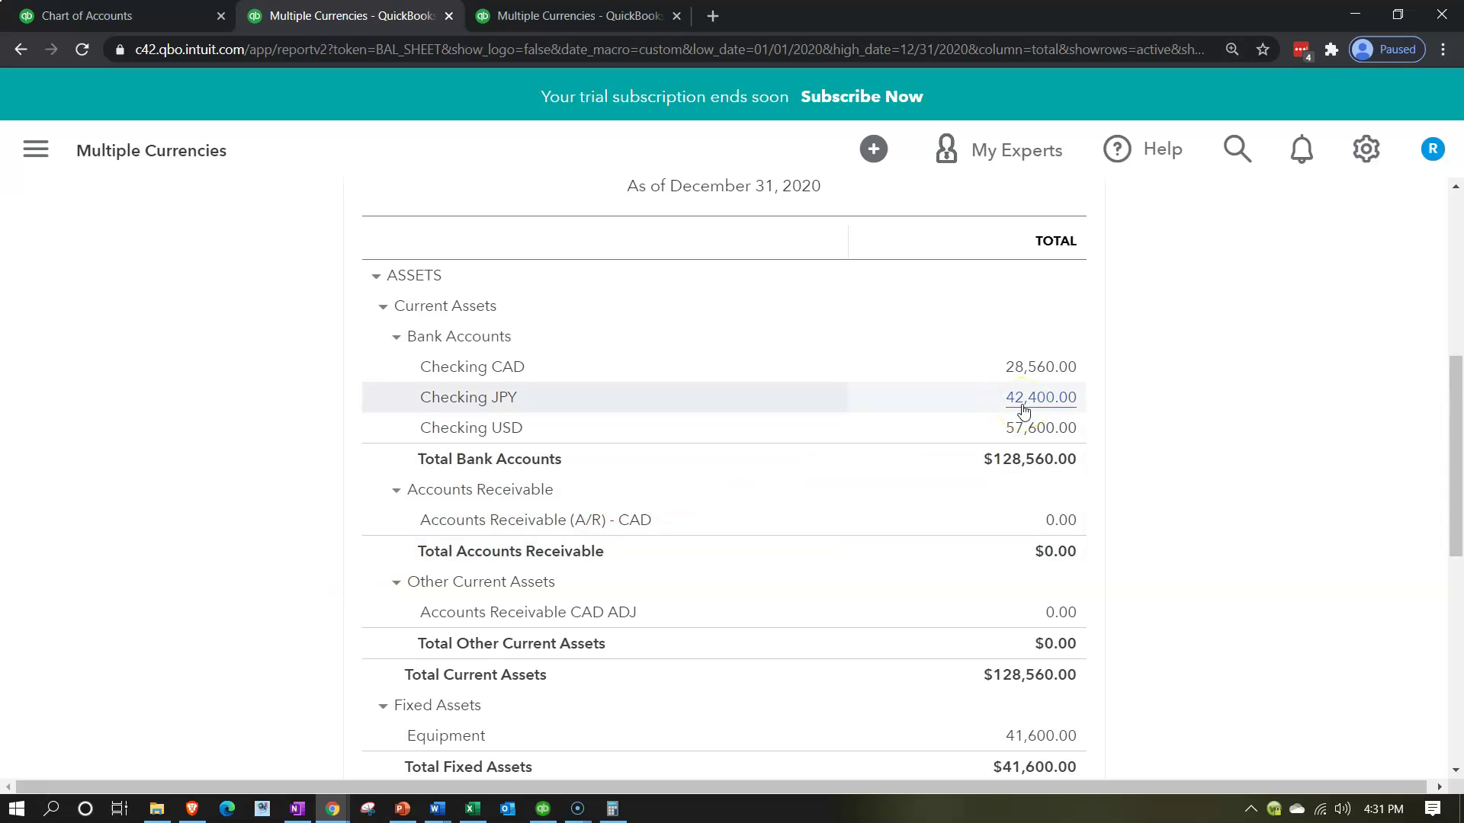
# Switch to the Excel workbook and compare the ending balance of Foreign currency units (JPY) with the balance sheet's Checking JPY amount
pyautogui.click(474, 810)
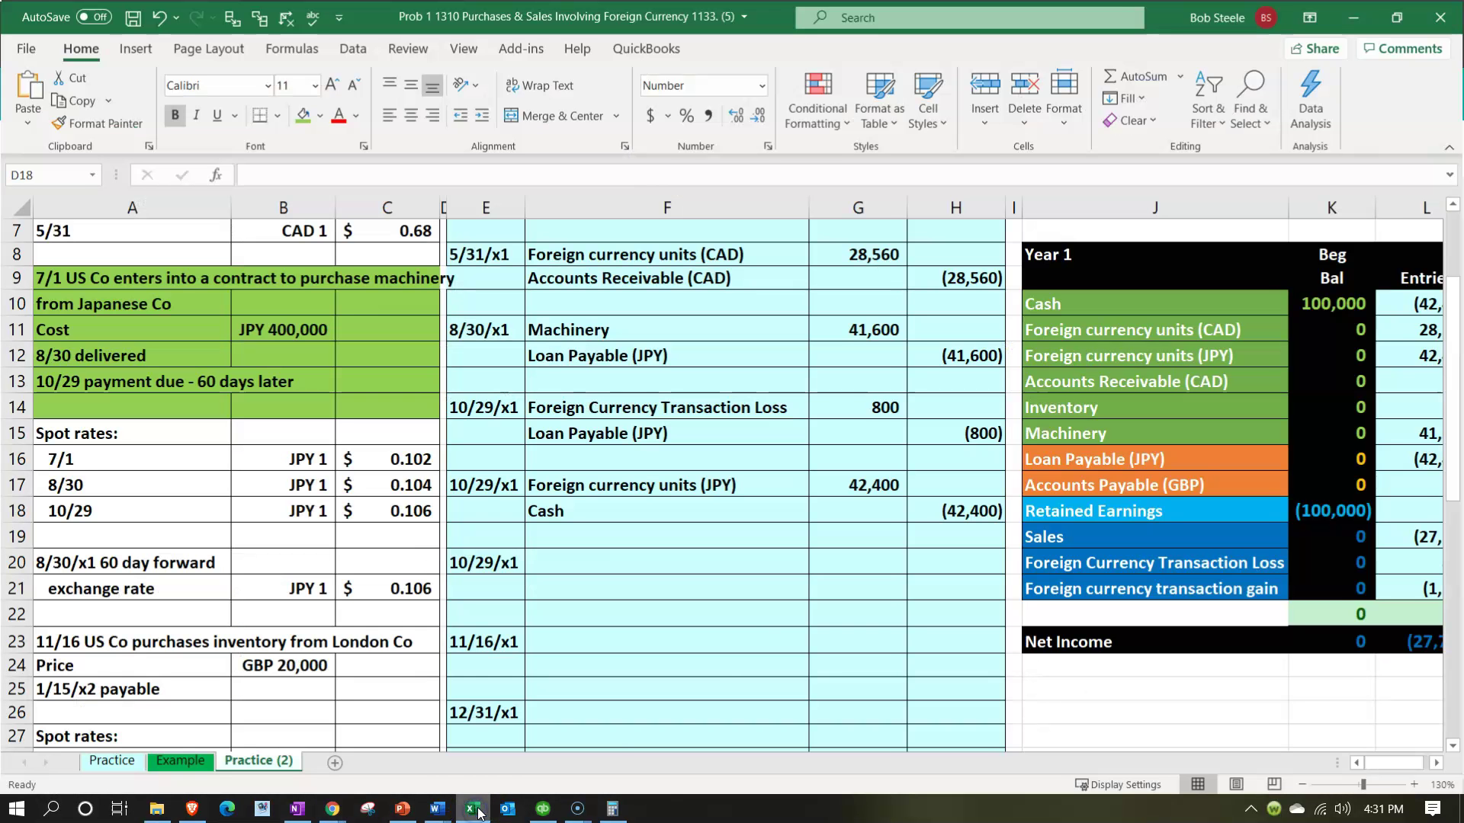
pyautogui.click(1058, 471)
pyautogui.press('Right')
pyautogui.press('Right')
pyautogui.press('Right')
pyautogui.press('Right')
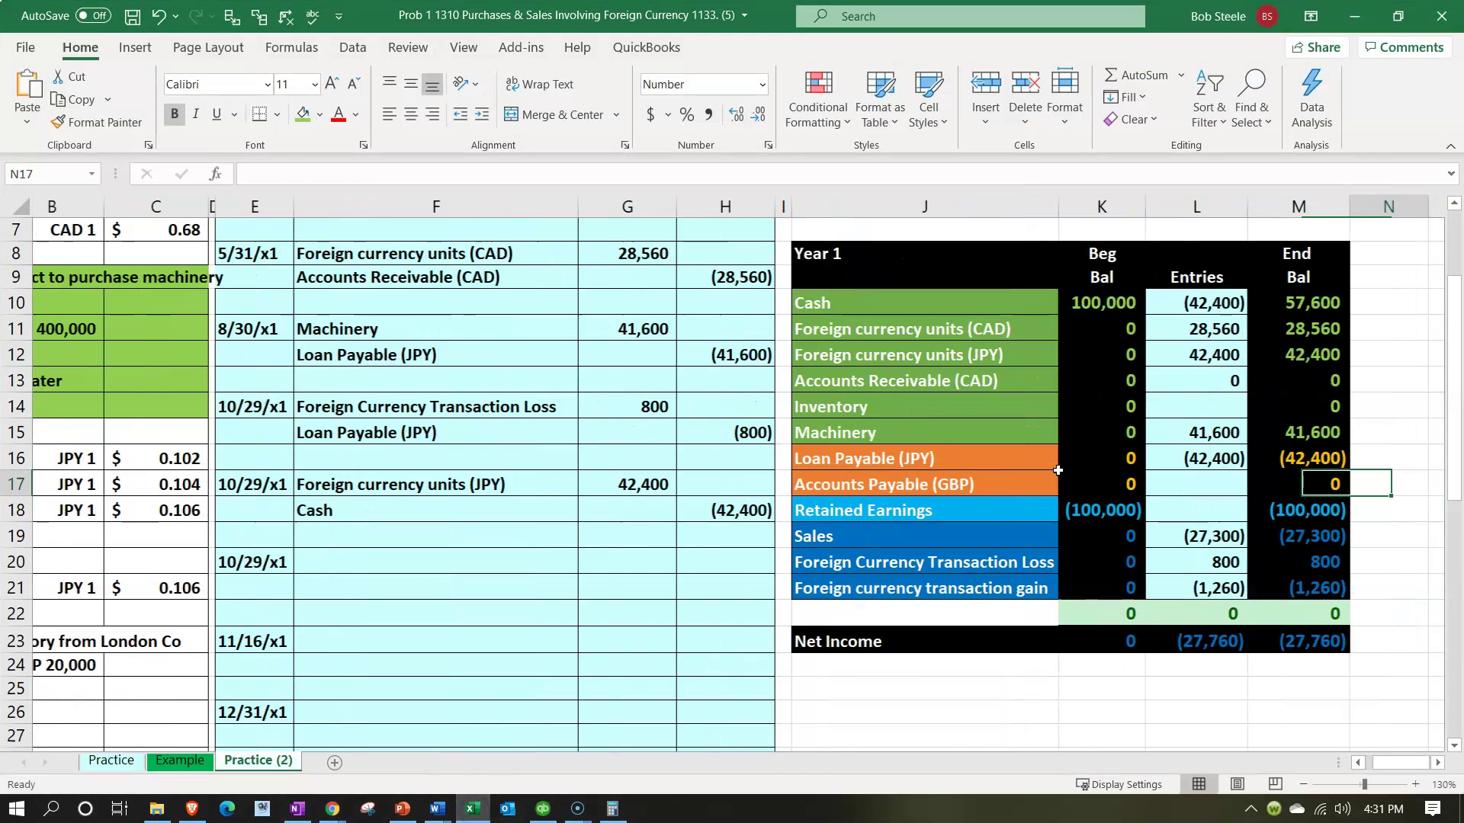
pyautogui.click(1231, 360)
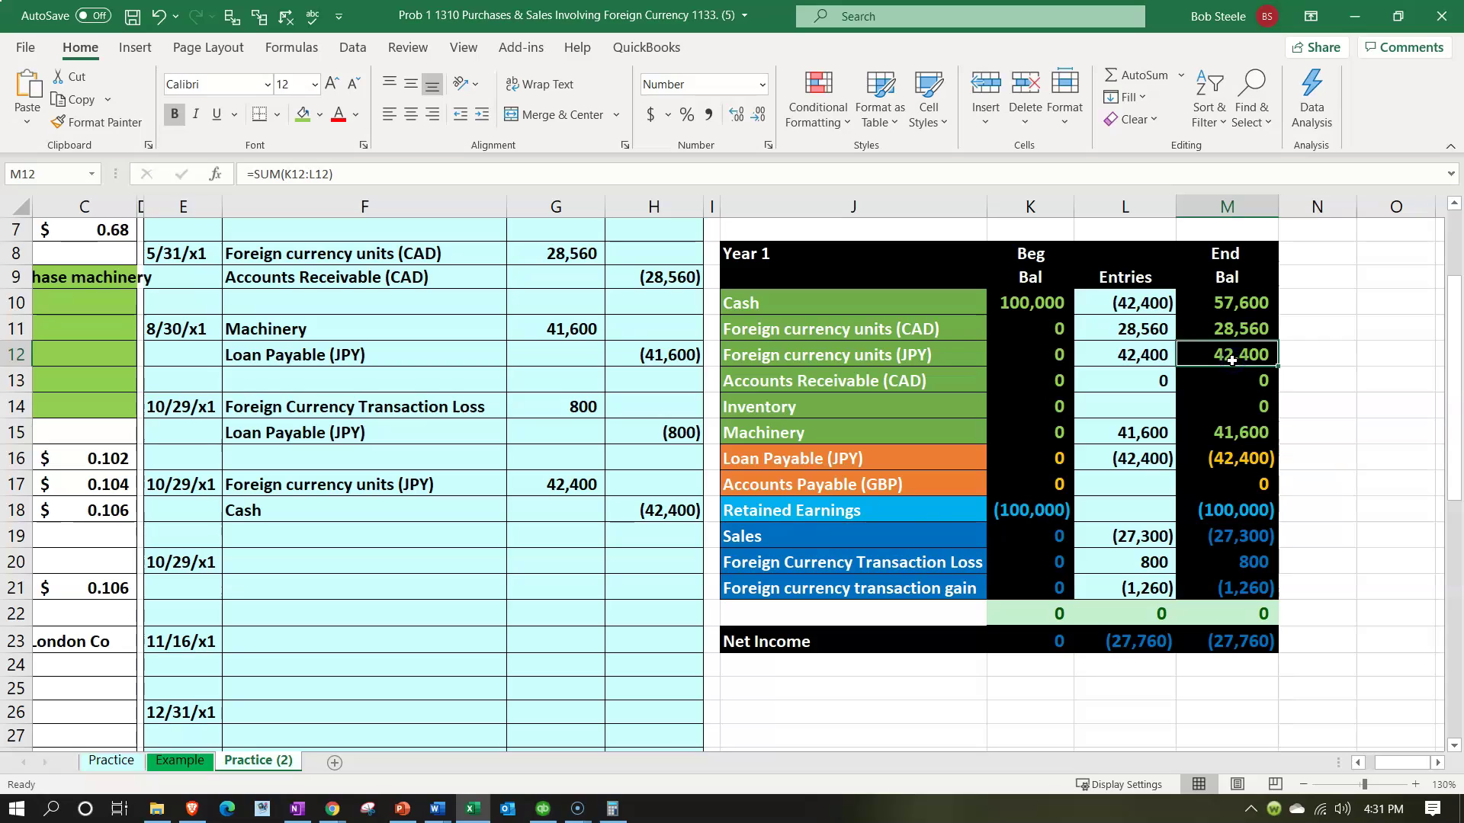
pyautogui.click(473, 813)
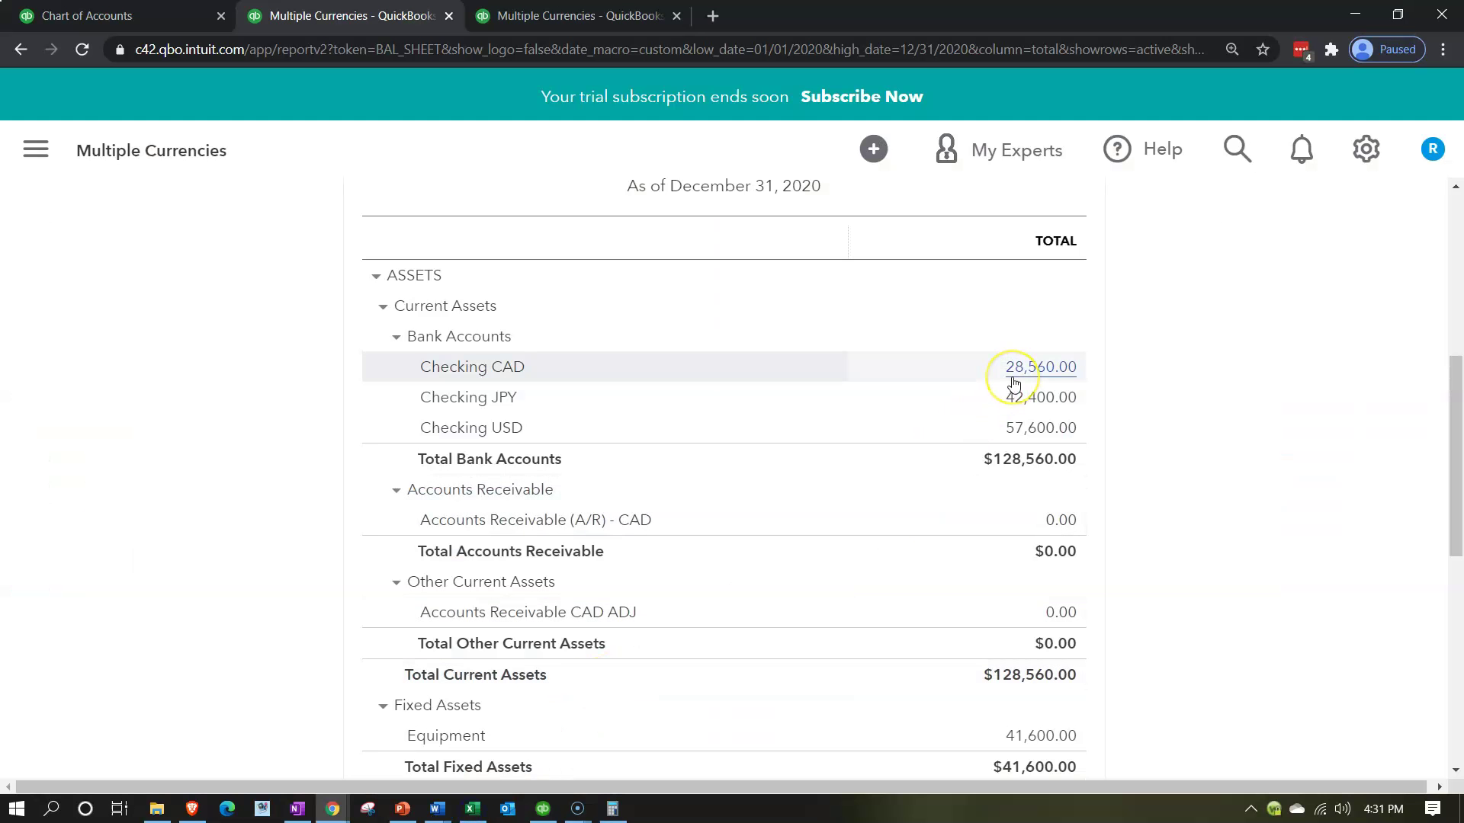
# Examine the transactions behind the Checking USD balance against the Excel entry, and return to the balance sheet summary
pyautogui.click(1060, 429)
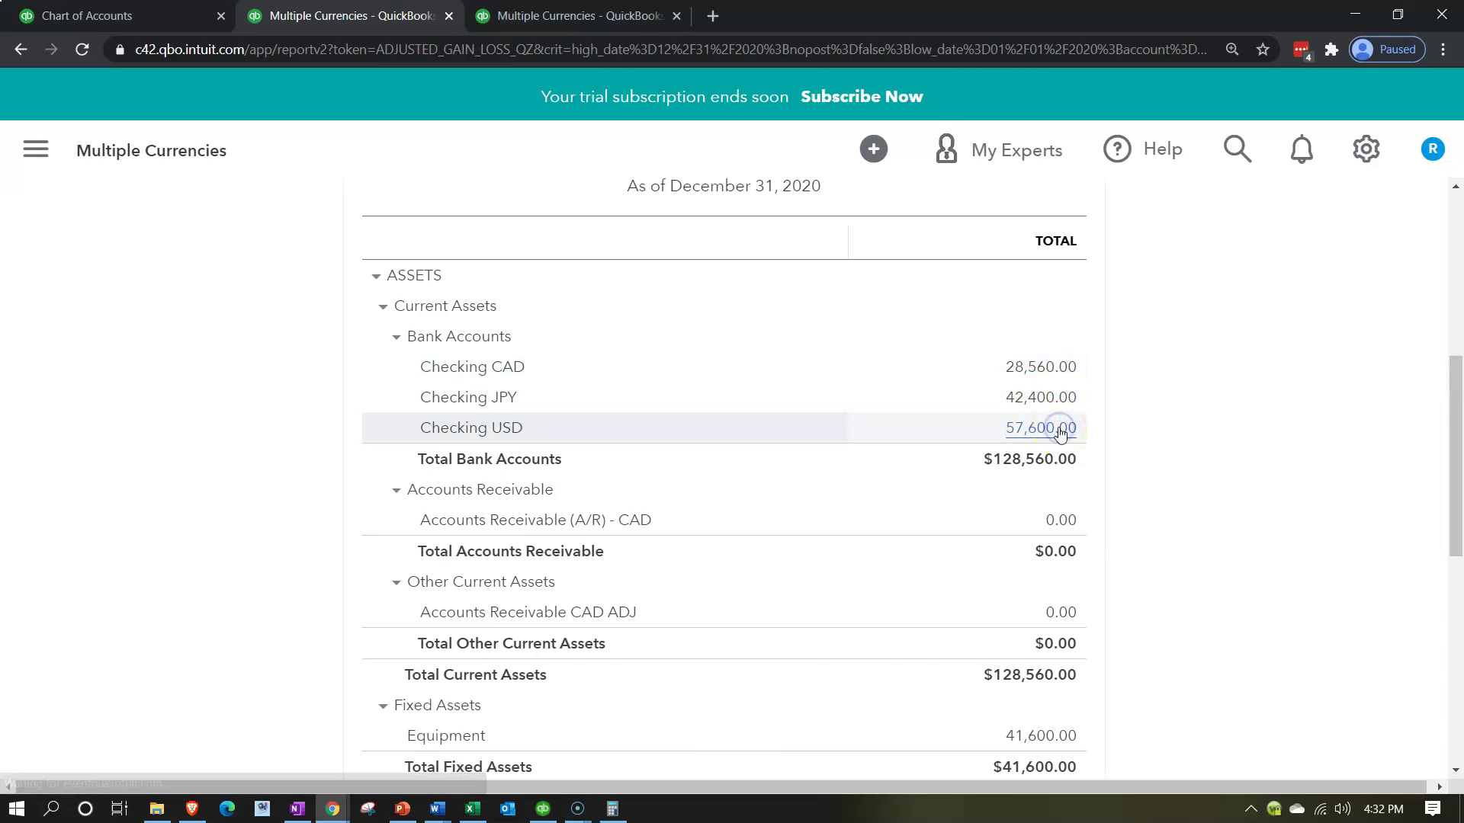
pyautogui.scroll(-3, 966, 521)
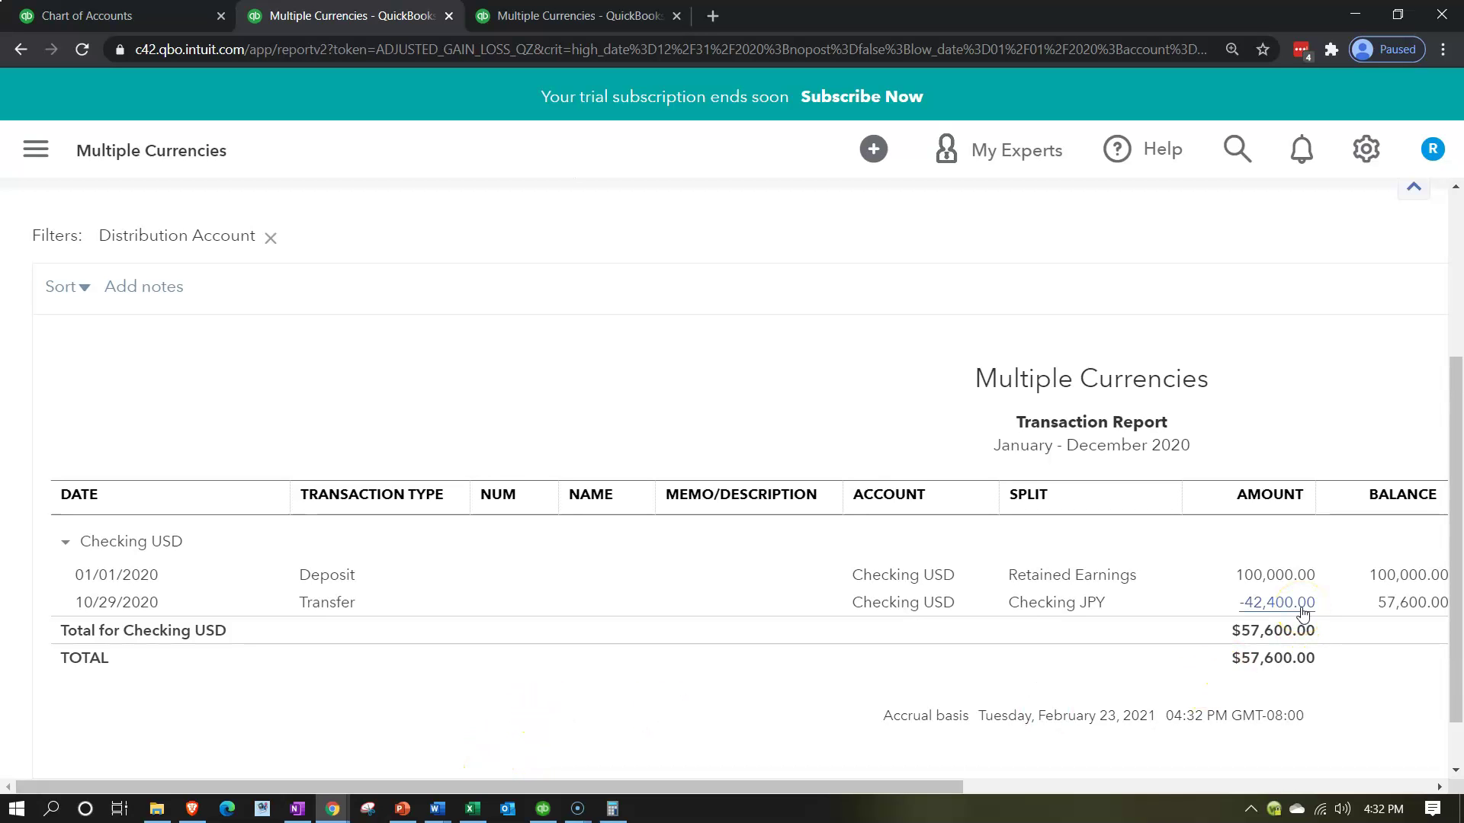
pyautogui.click(472, 807)
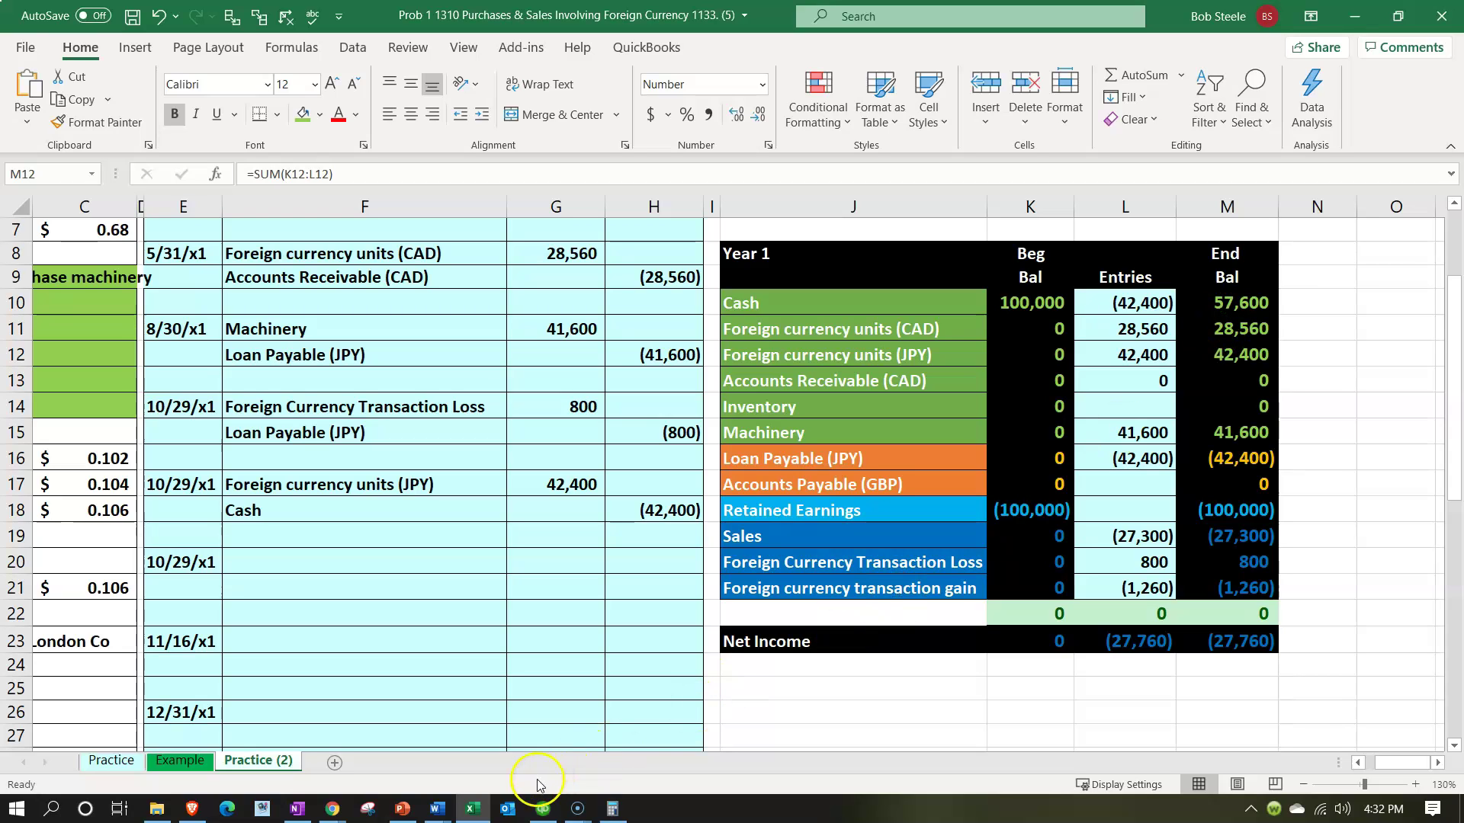
pyautogui.click(472, 807)
pyautogui.scroll(3, 174, 347)
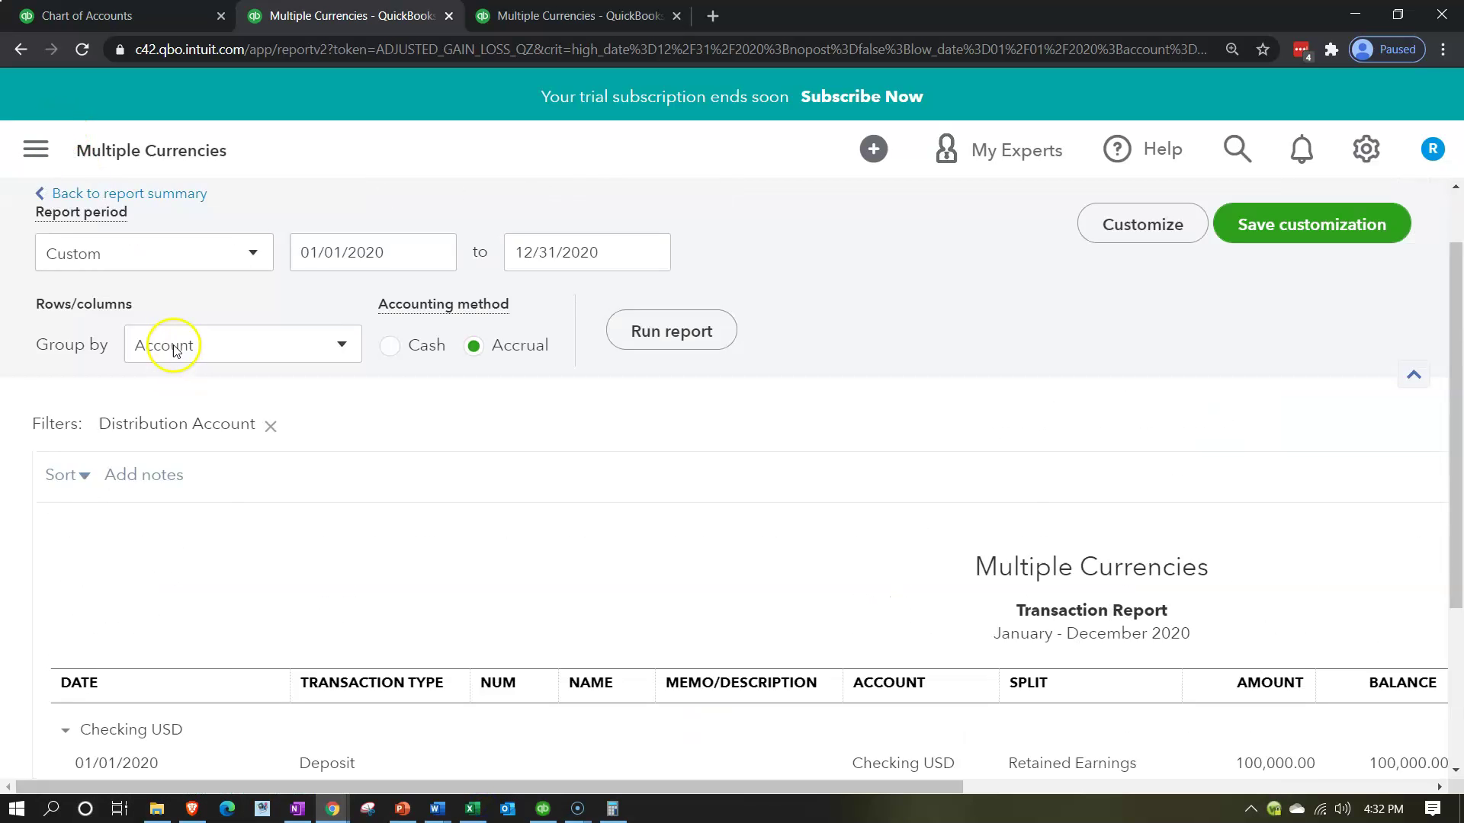
pyautogui.click(195, 269)
pyautogui.scroll(-6, 686, 523)
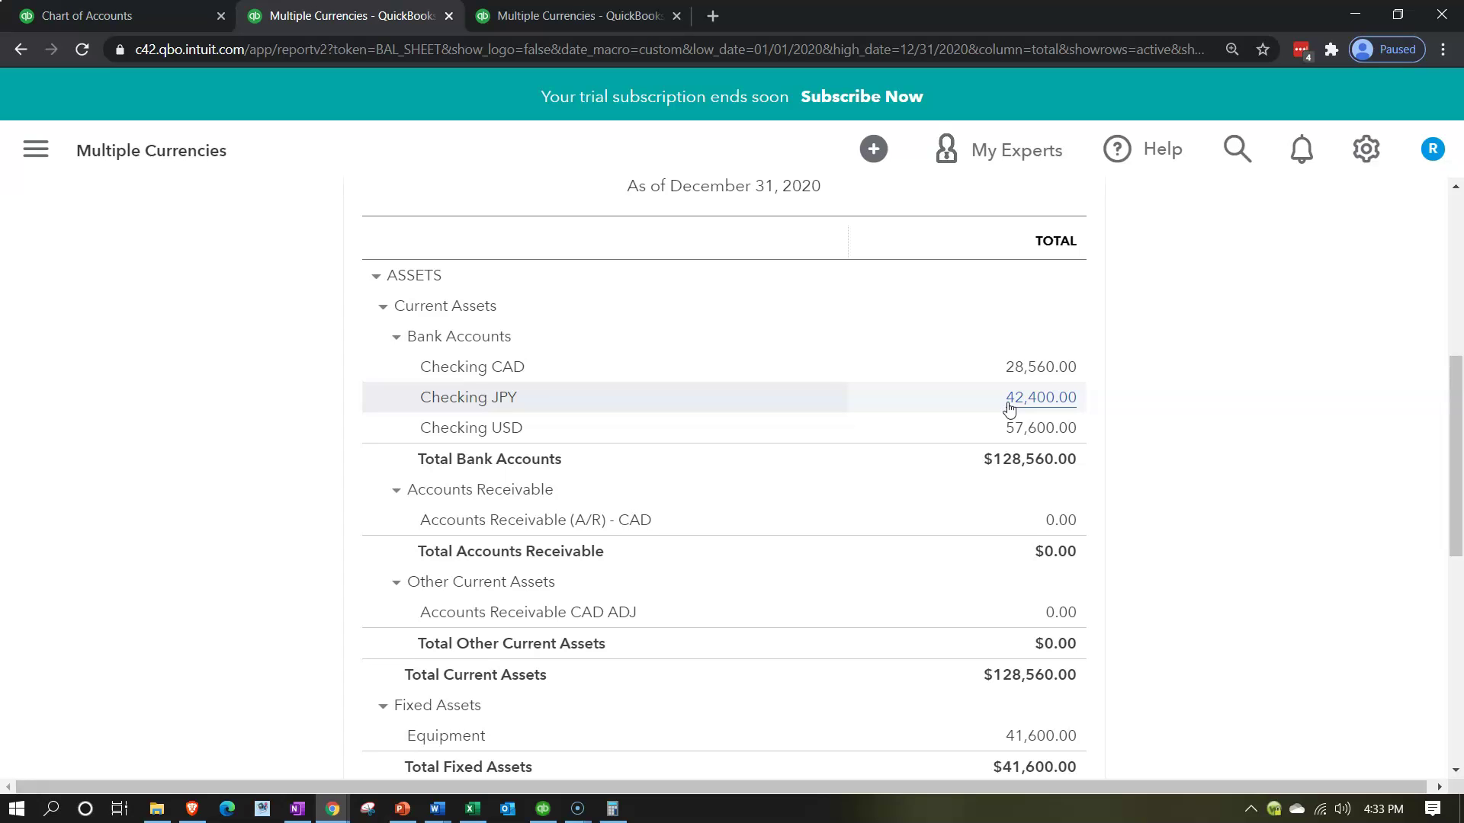
# Review the January - December 2020 Profit and Loss report down to net income
pyautogui.click(581, 11)
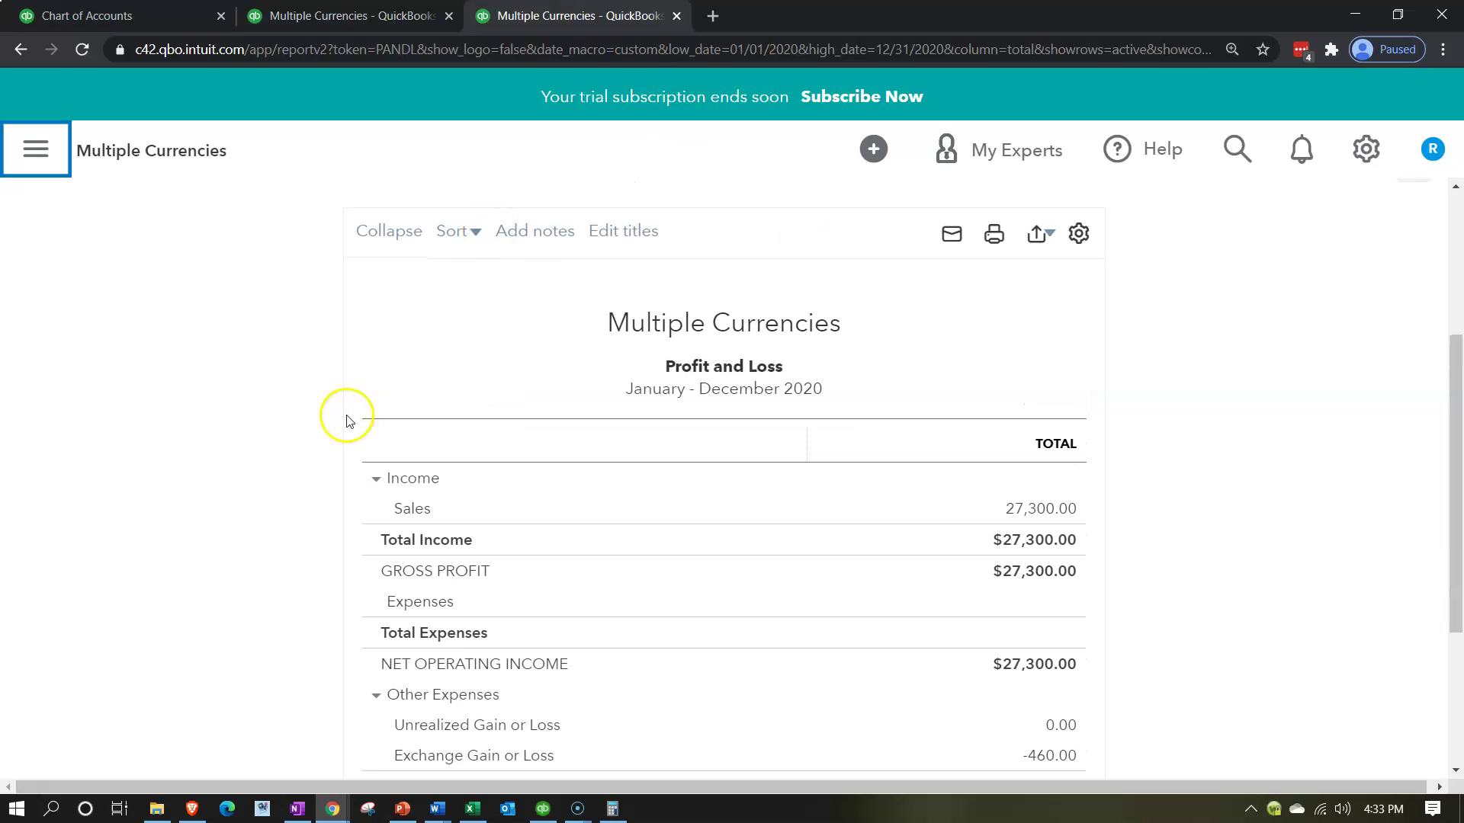
pyautogui.scroll(-3, 309, 472)
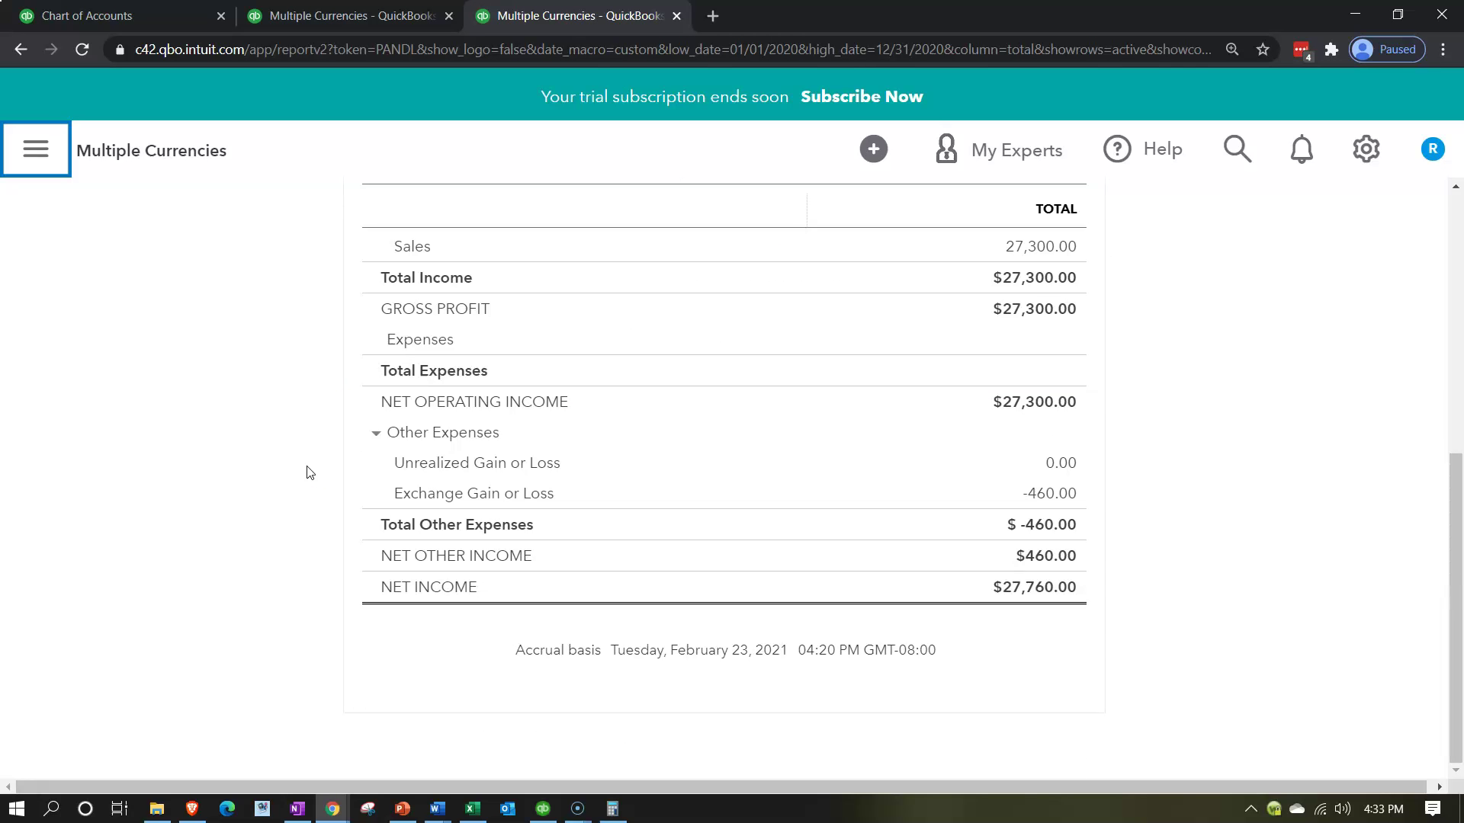
pyautogui.scroll(5, 309, 472)
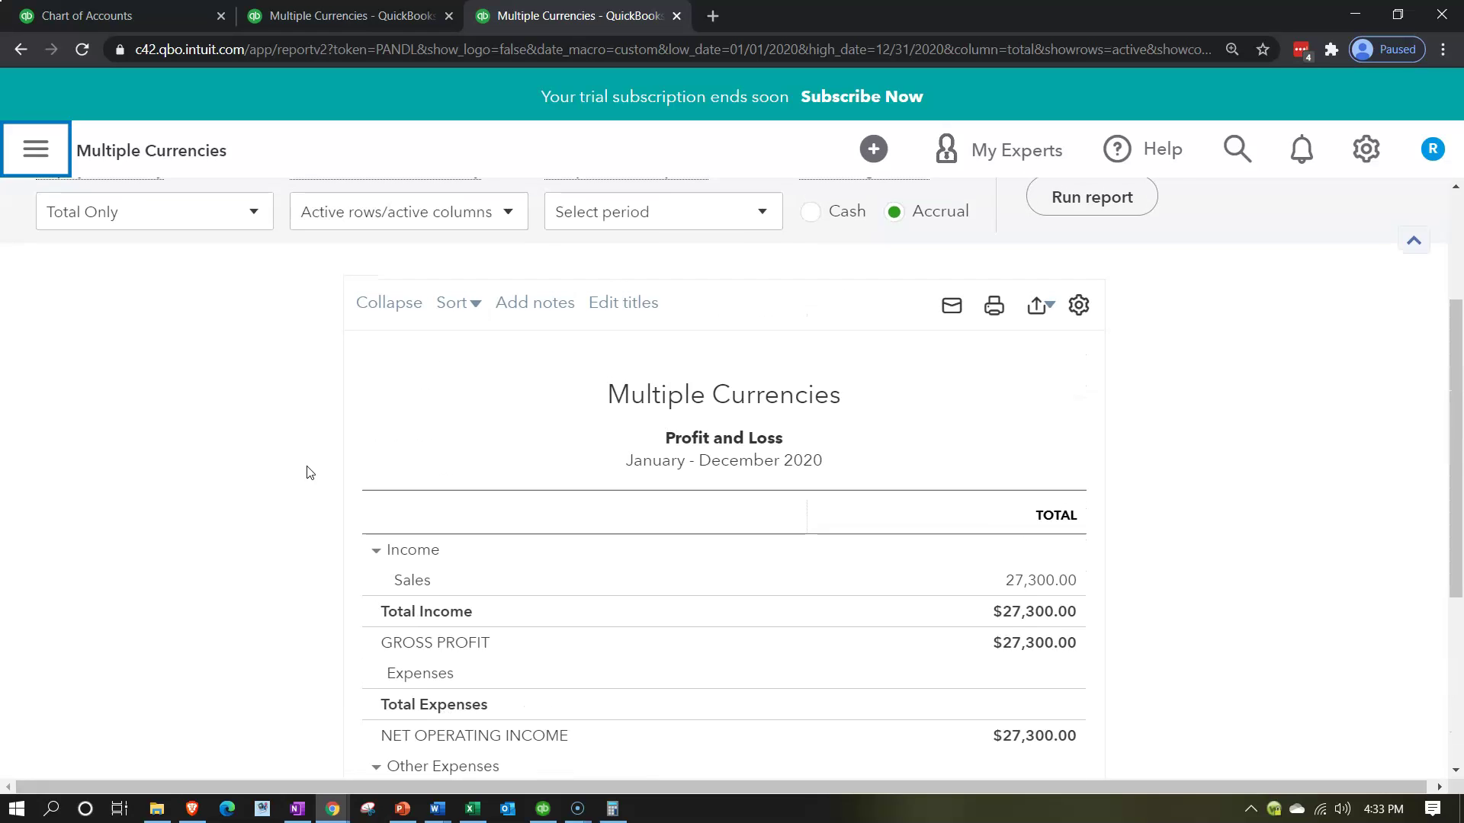
pyautogui.scroll(2, 309, 472)
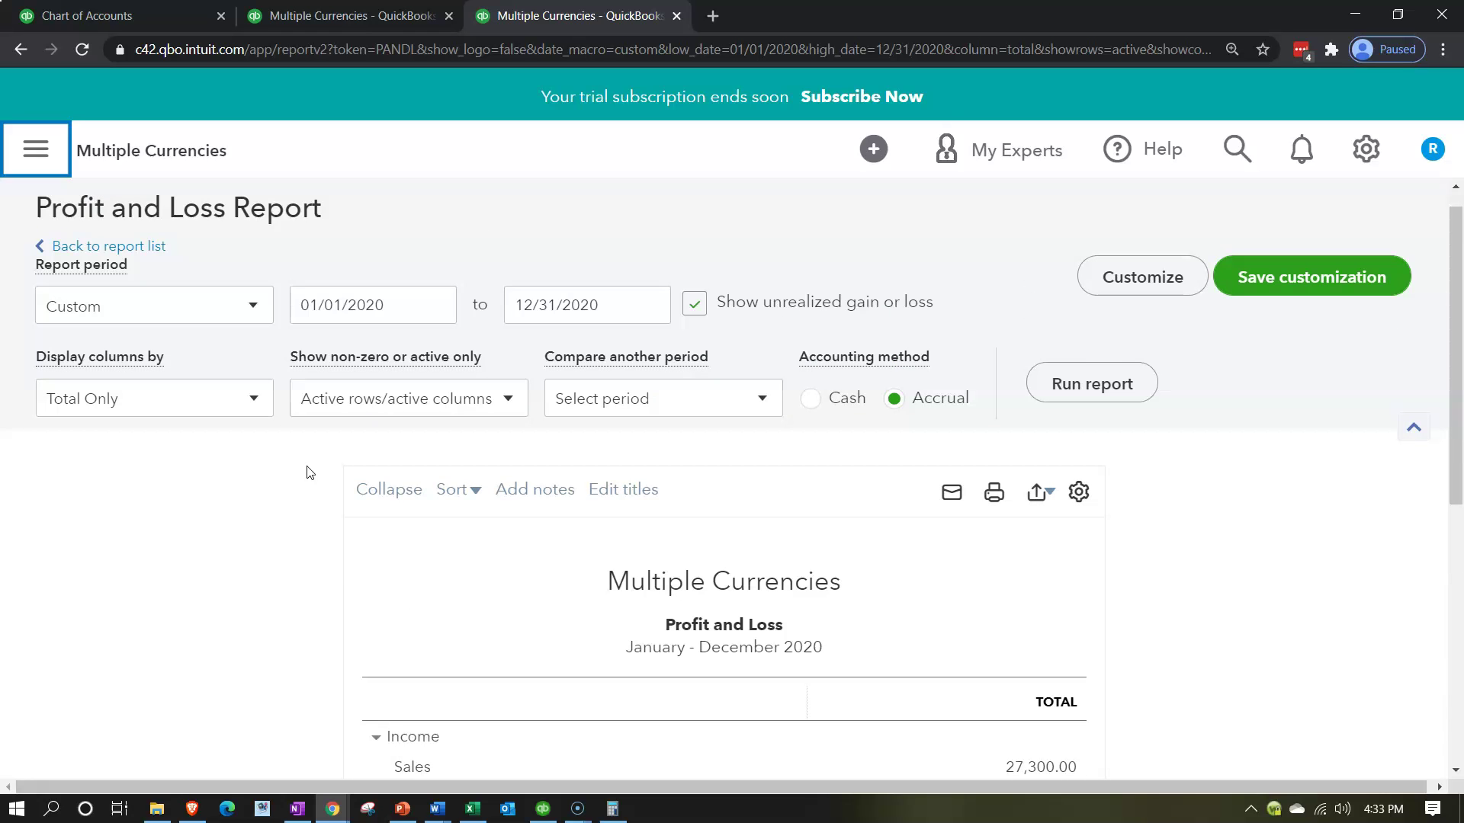
# Search the reports list for "trial" and open the Trial Balance report
pyautogui.click(28, 141)
pyautogui.scroll(-3, 91, 610)
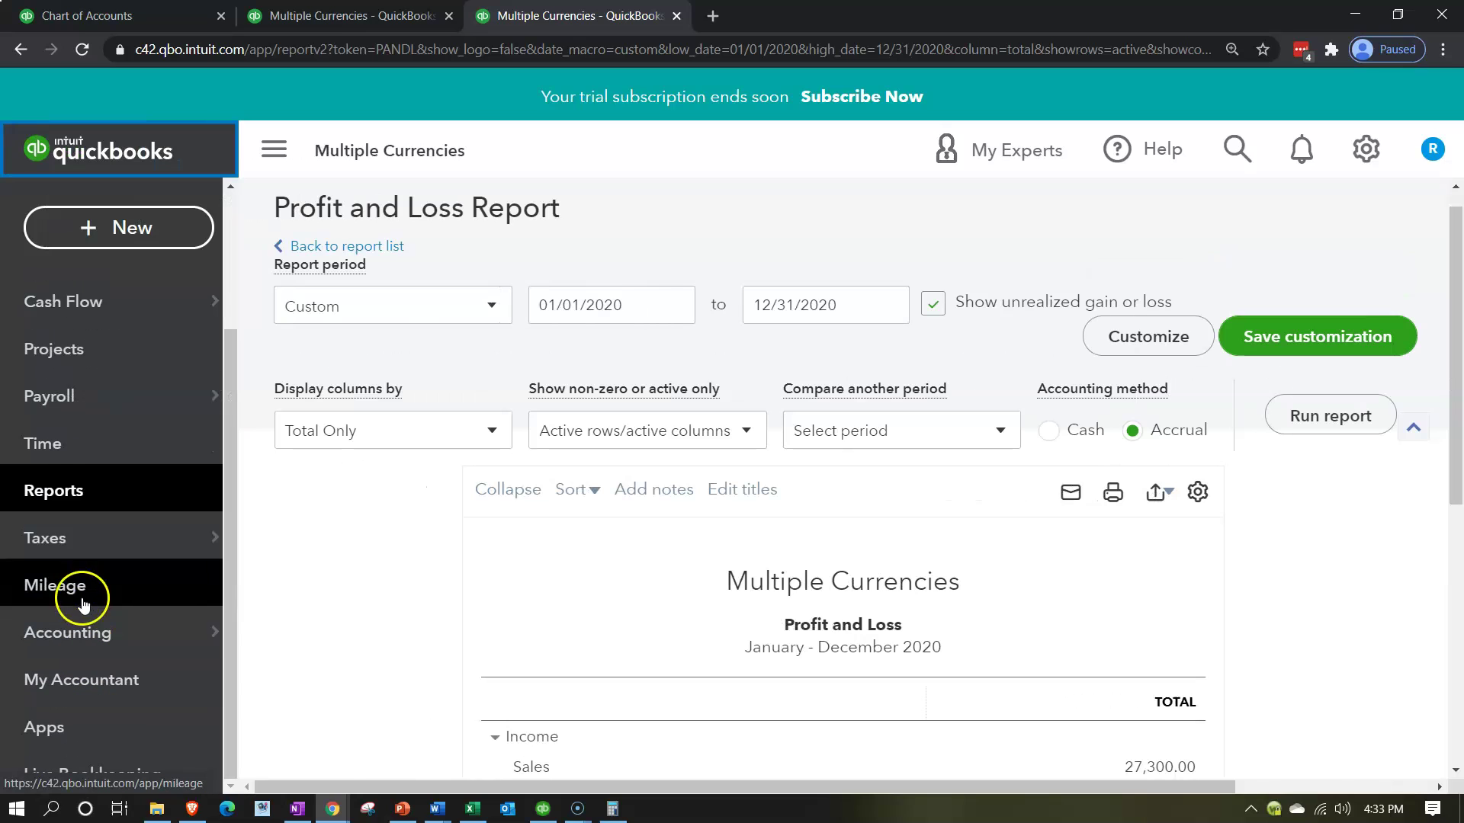
pyautogui.click(67, 506)
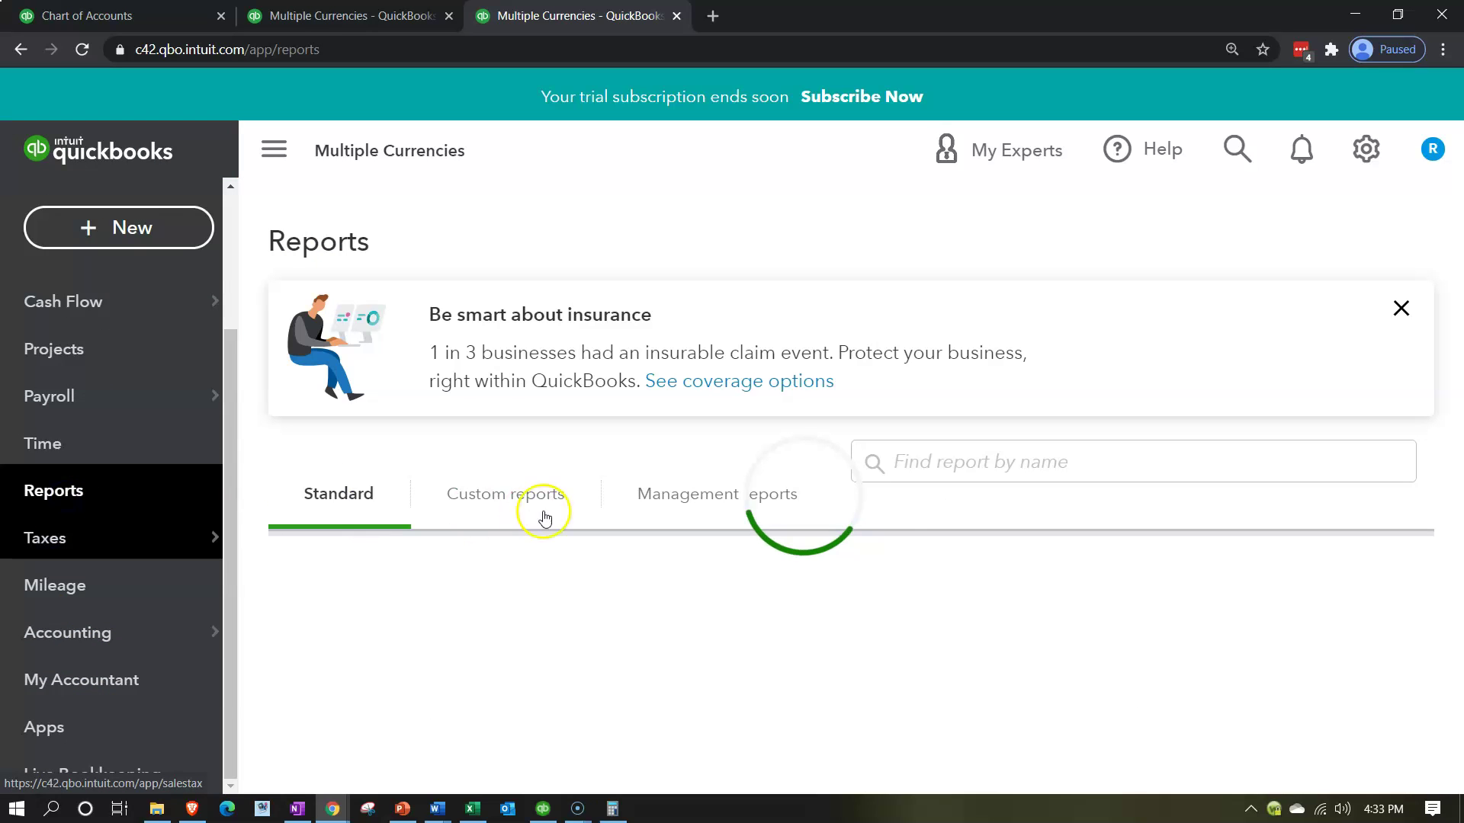
pyautogui.click(958, 465)
pyautogui.write('trial')
pyautogui.press('Down')
pyautogui.press('Return')
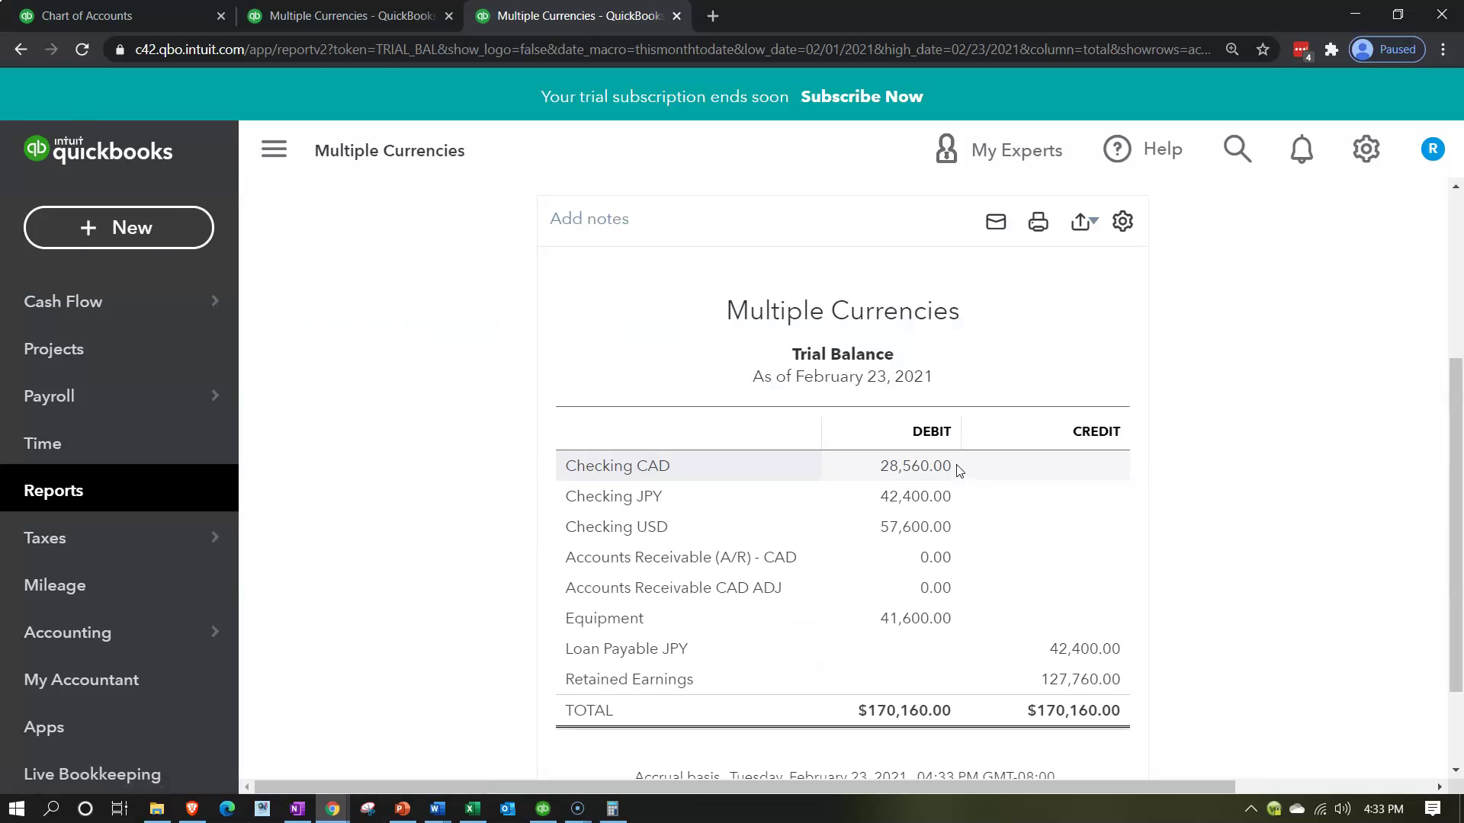
# Collapse the navigation sidebar and run the trial balance for the period 01/01/2020 to 12/31/2020
pyautogui.click(273, 149)
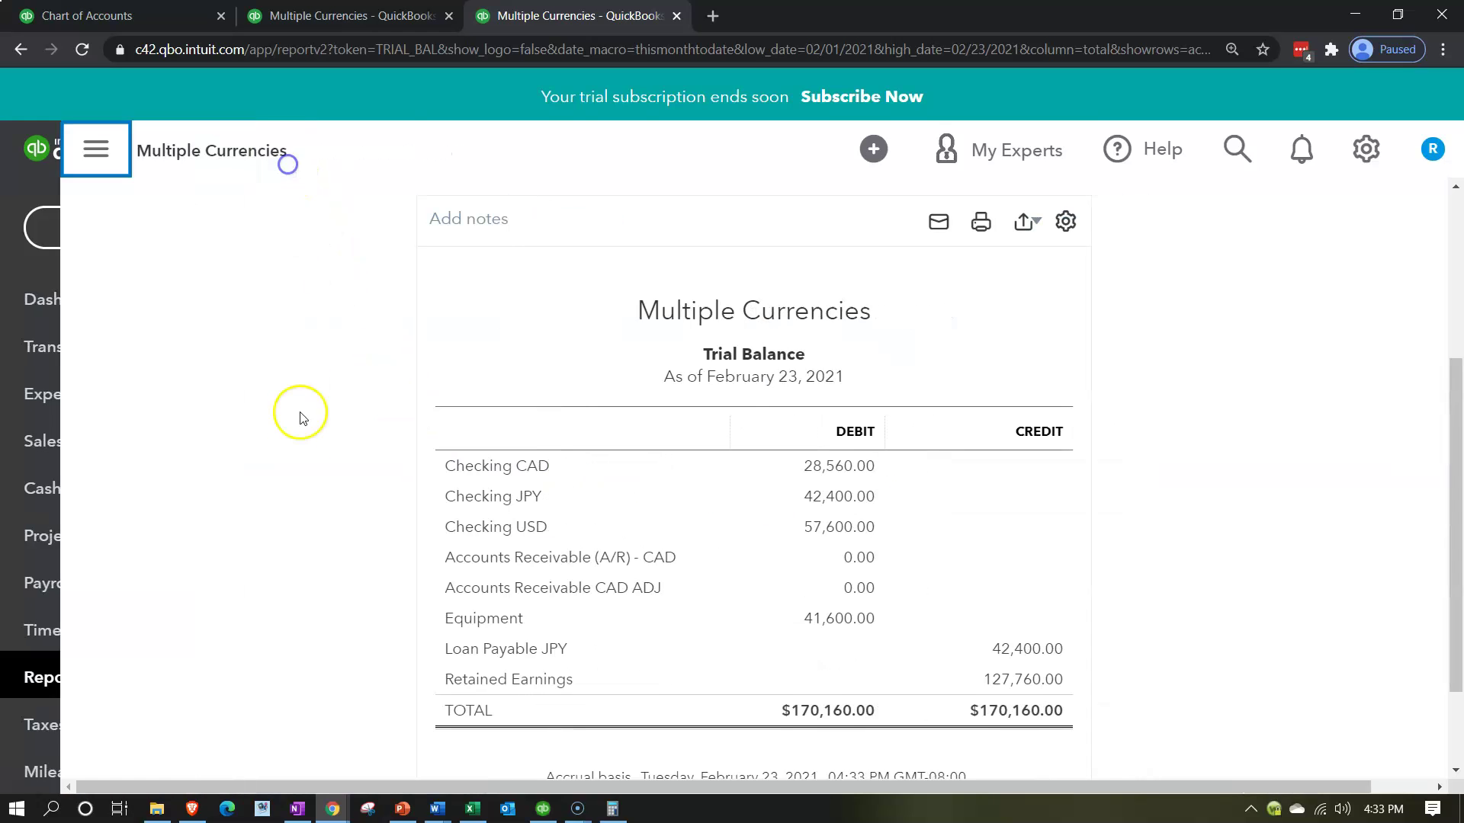
pyautogui.scroll(4, 289, 469)
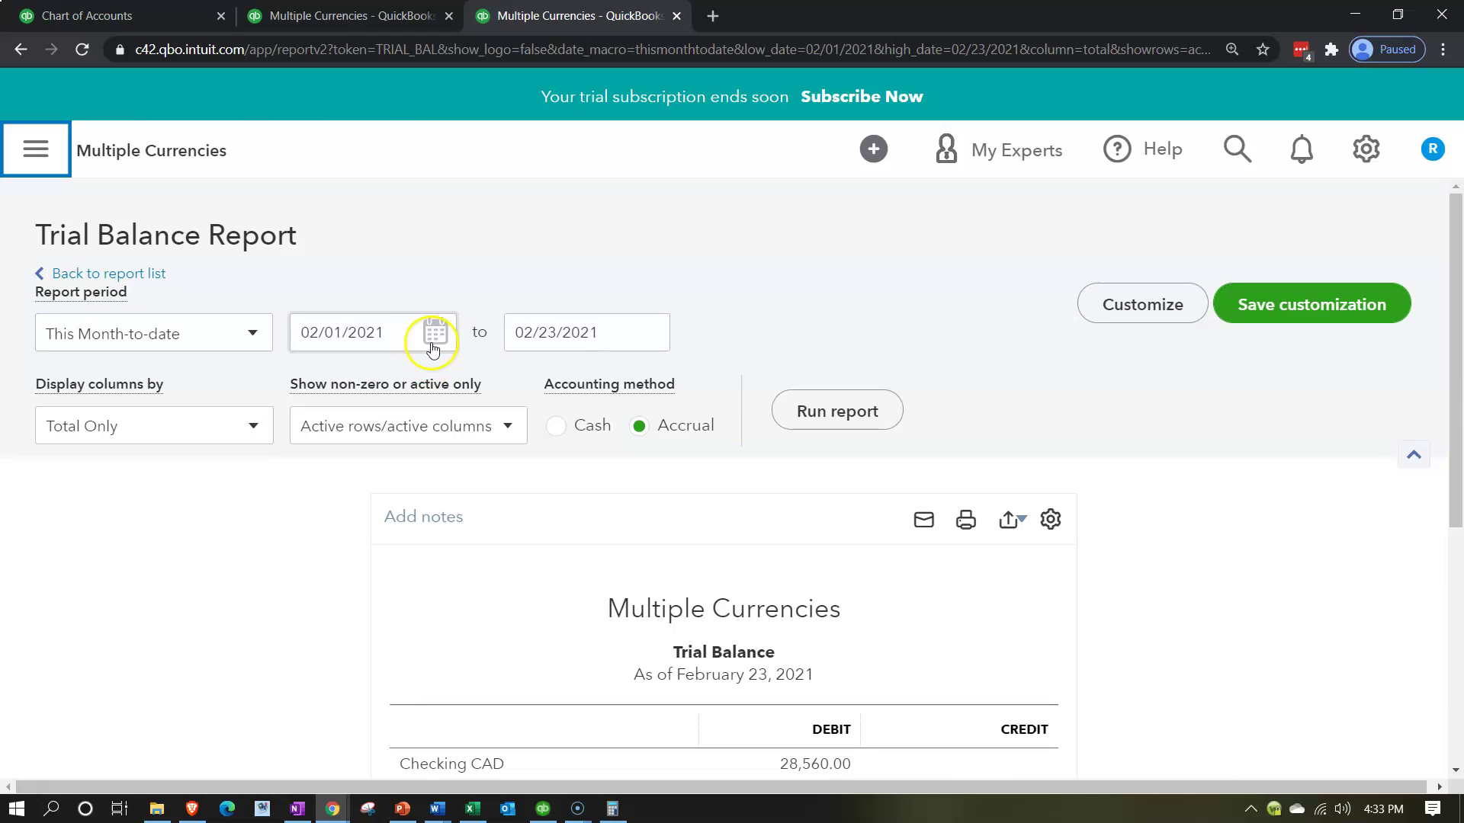
pyautogui.write('01012020')
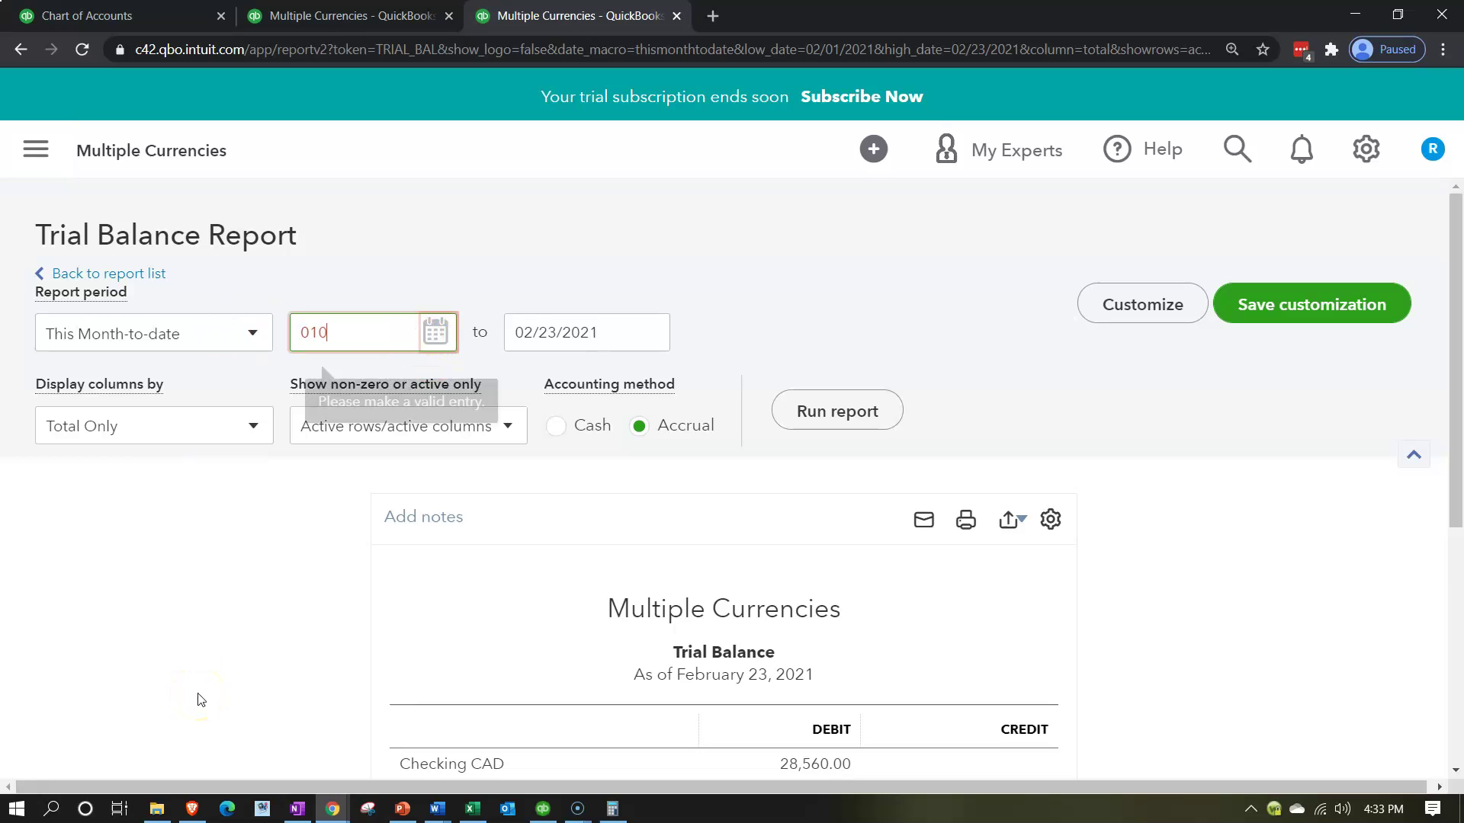
pyautogui.press('Tab')
pyautogui.write('12312020')
pyautogui.press('Tab')
pyautogui.click(823, 412)
pyautogui.scroll(-4, 823, 411)
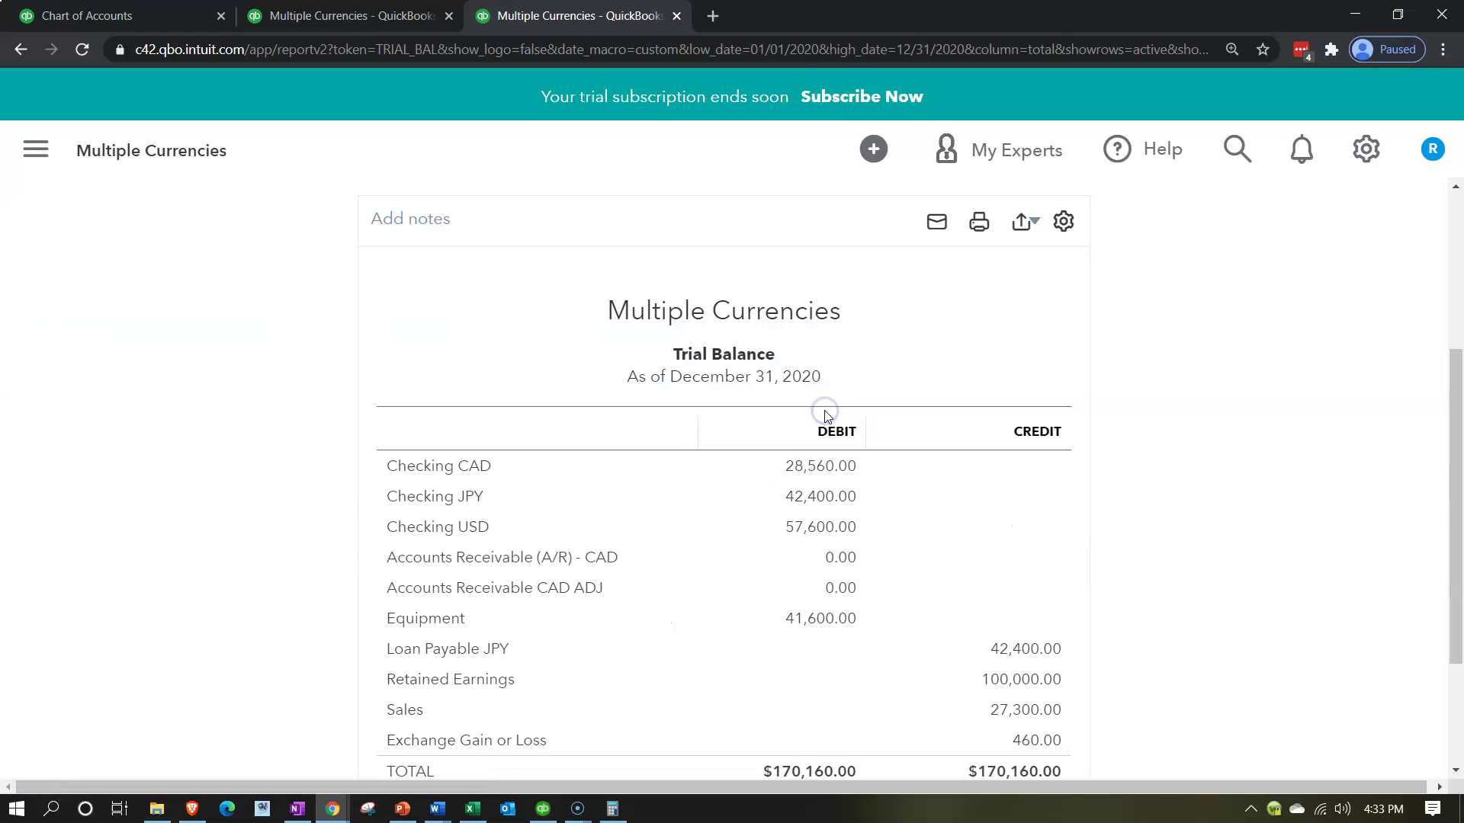
pyautogui.scroll(-1, 300, 552)
# Compare the ending balances in the Excel worksheet, from Cash down to Machinery, with the QuickBooks trial balance
pyautogui.click(473, 808)
pyautogui.click(1236, 295)
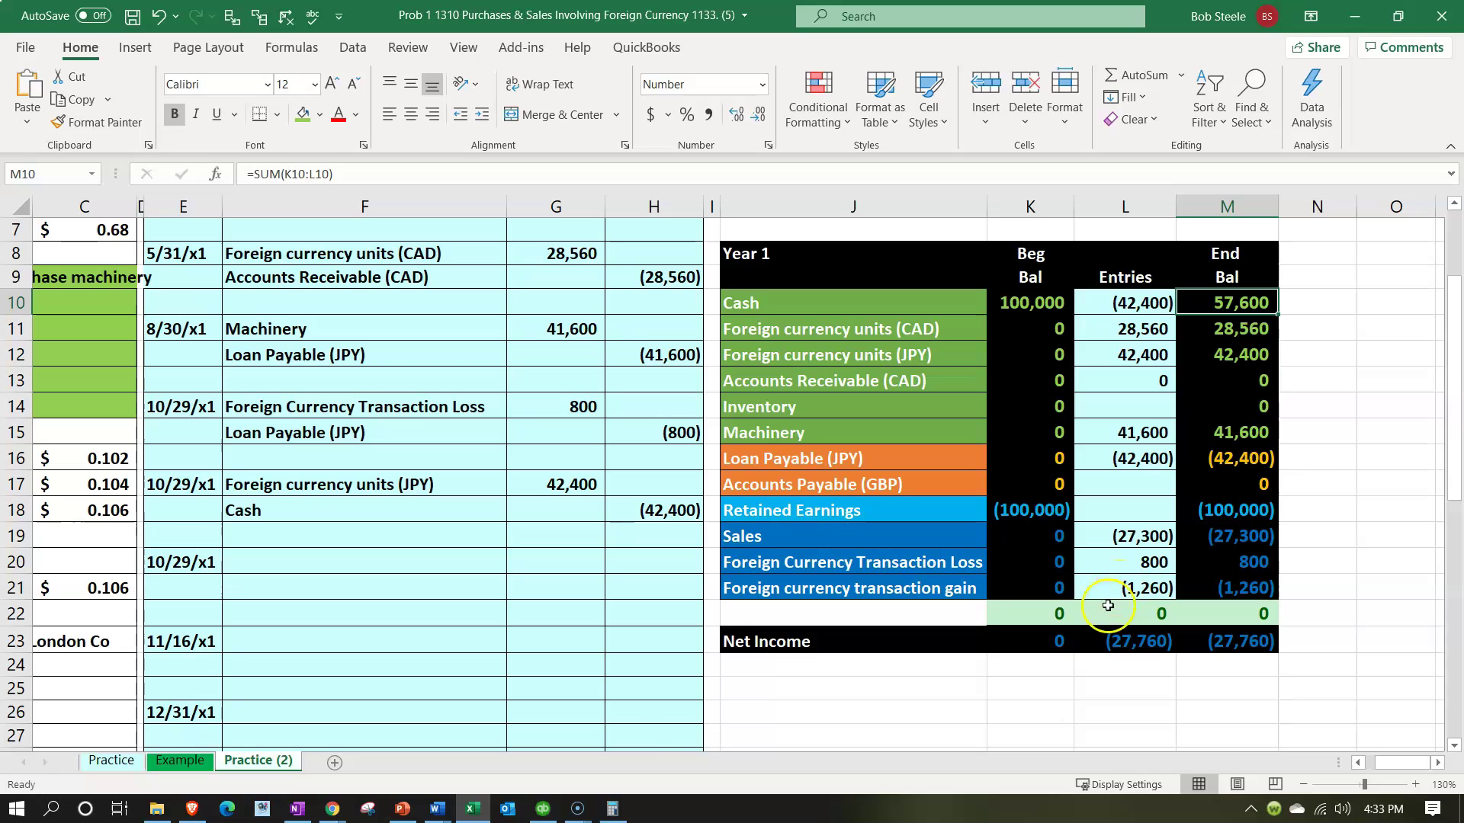
pyautogui.click(472, 807)
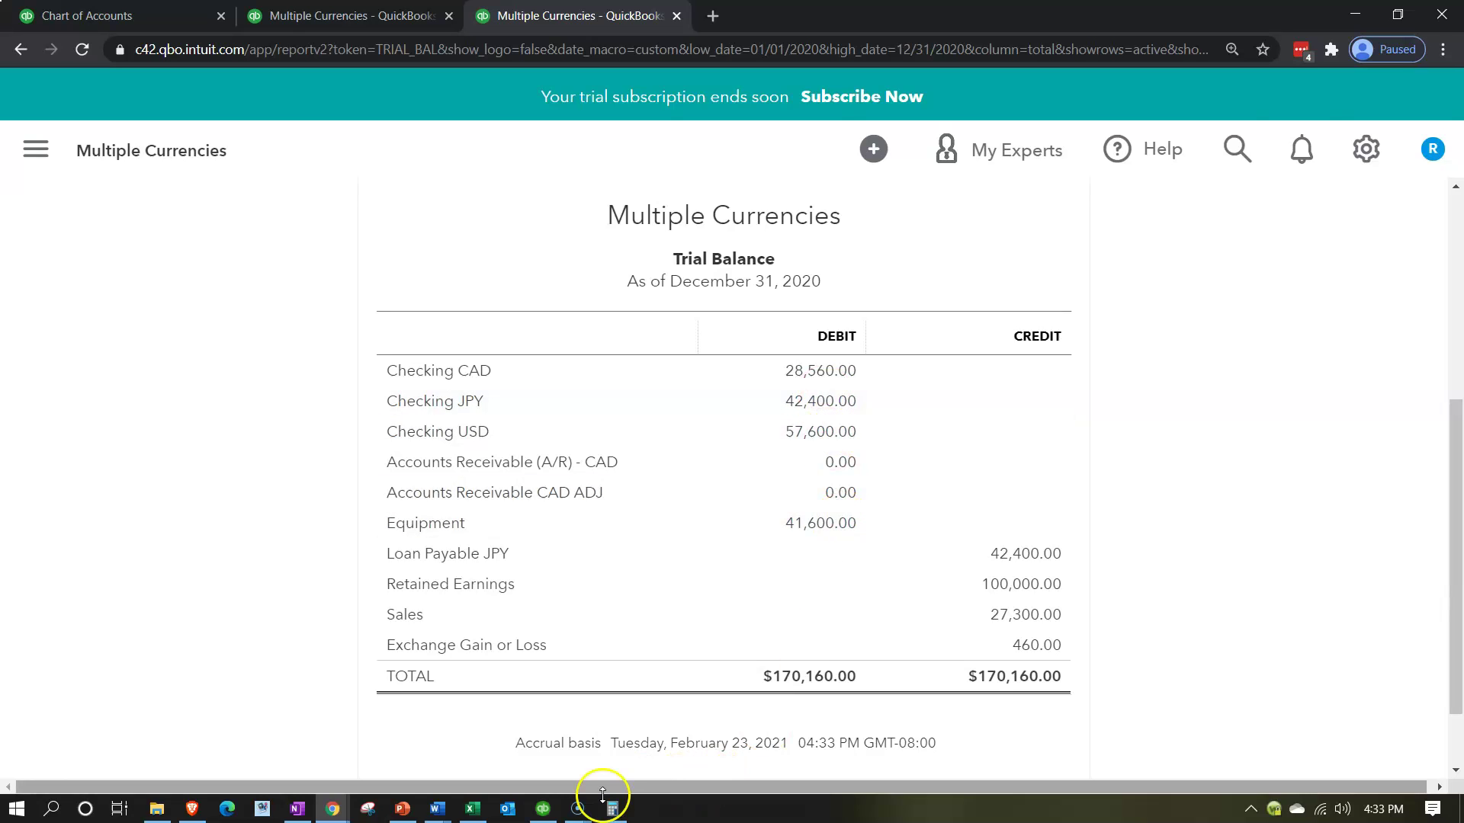
pyautogui.click(479, 809)
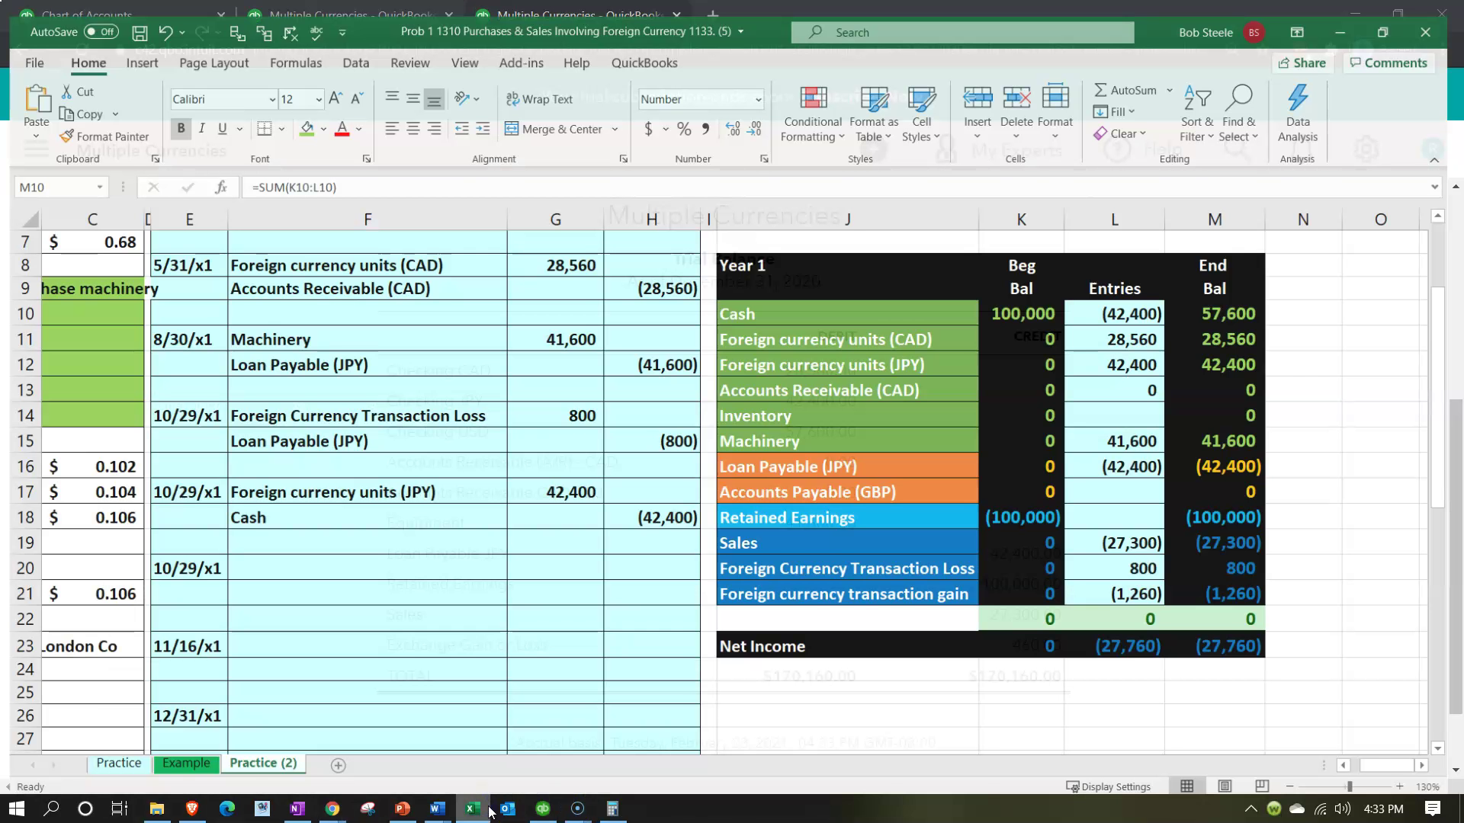
pyautogui.scroll(-1, 1090, 487)
pyautogui.press('Down')
pyautogui.press('Down')
pyautogui.press('Down')
pyautogui.press('Down')
pyautogui.press('Down')
pyautogui.scroll(1, 1128, 458)
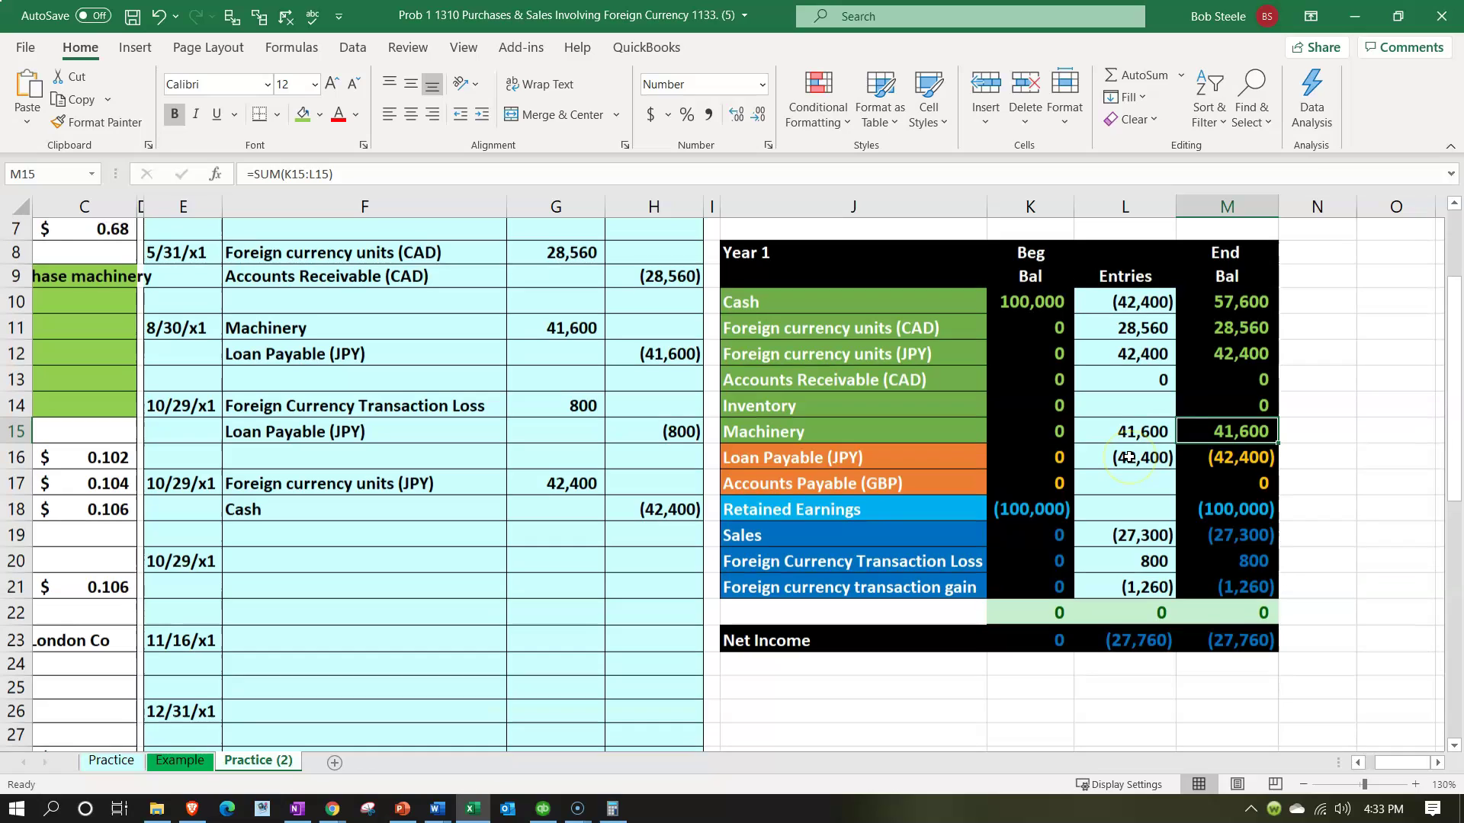
pyautogui.click(474, 808)
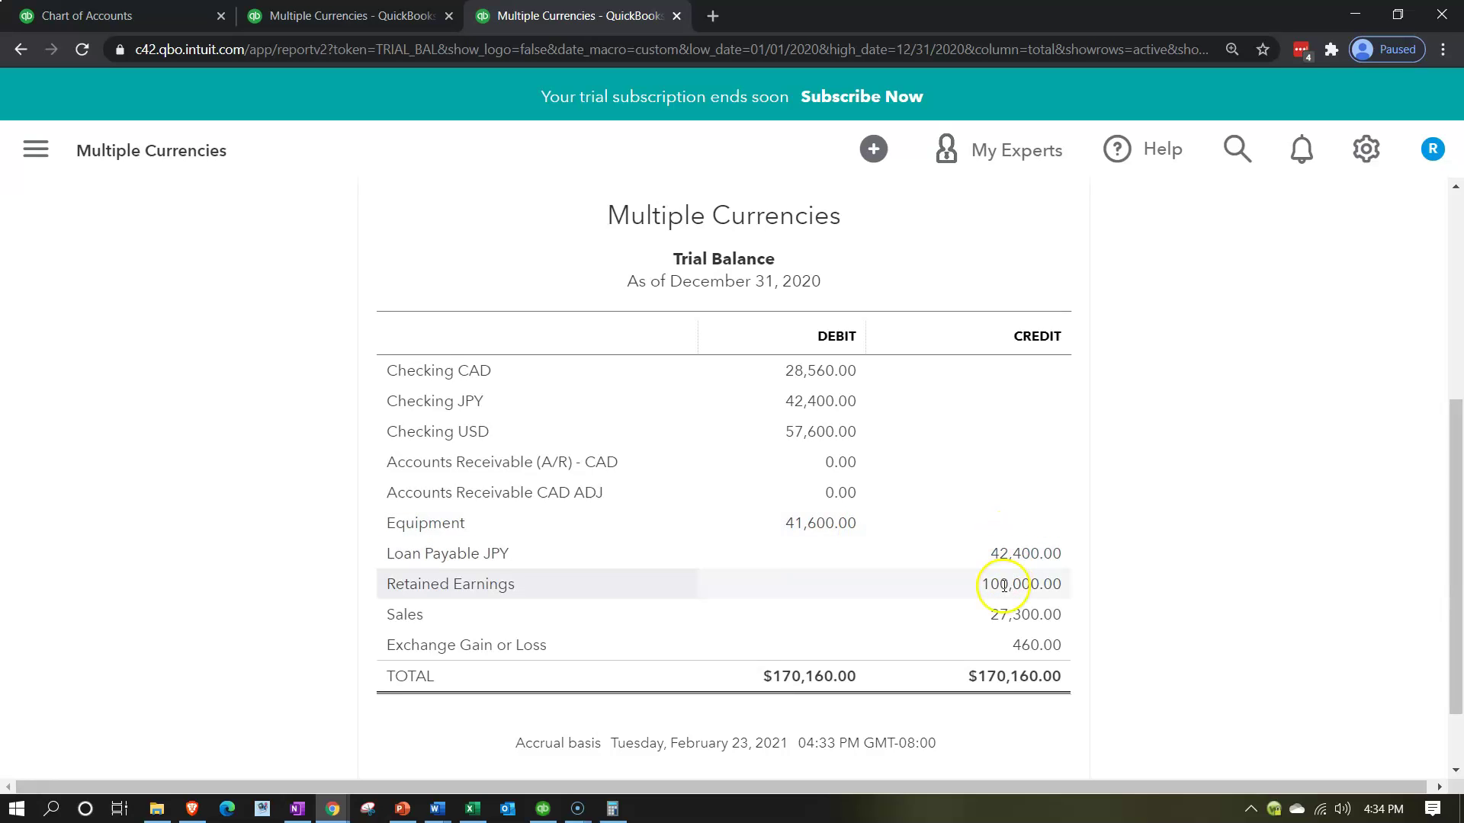
# Check the sum of the foreign currency transaction loss and gain in Excel against the trial balance's Exchange Gain or Loss
pyautogui.click(473, 808)
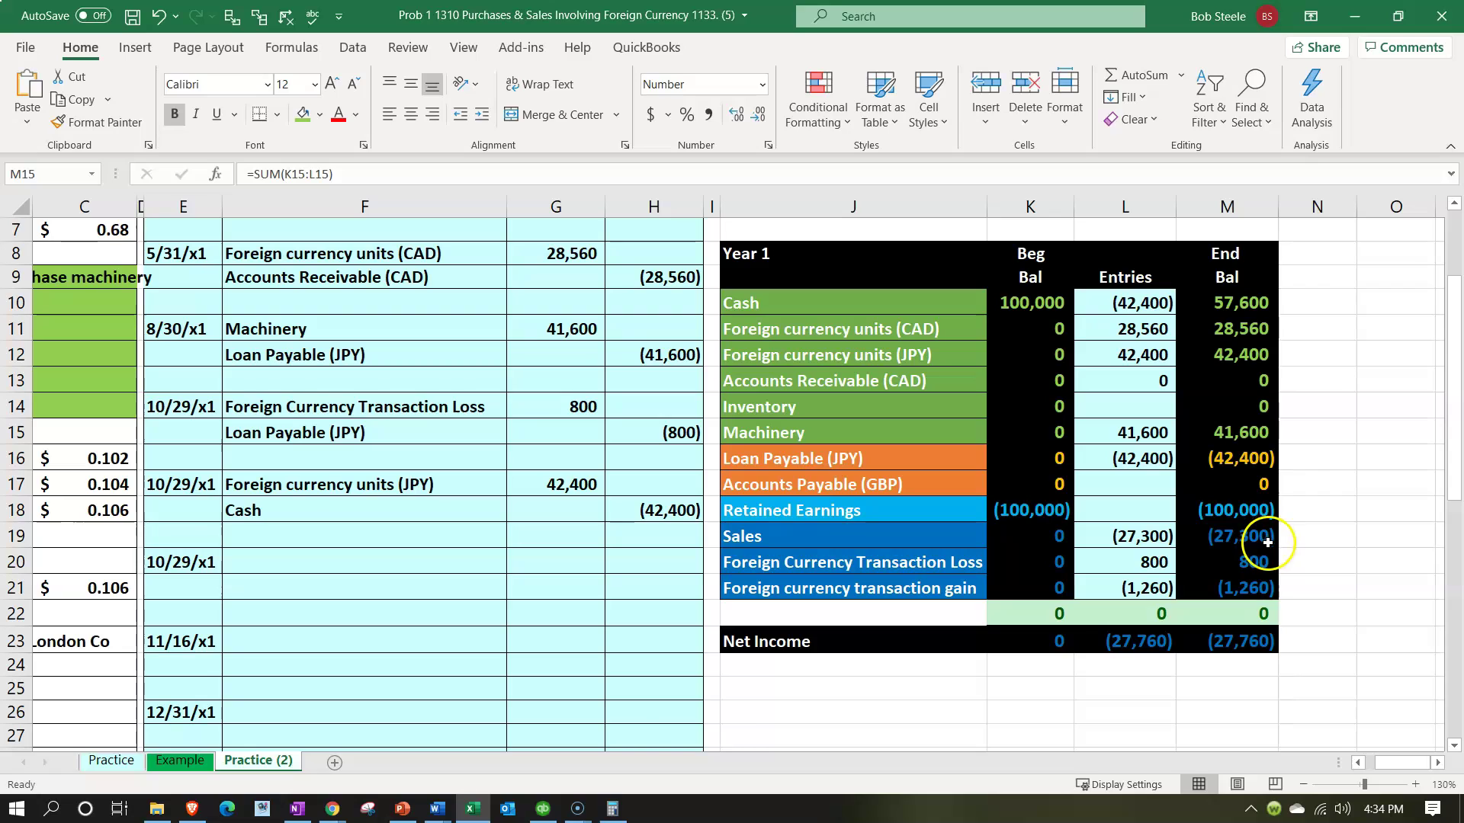
pyautogui.click(472, 808)
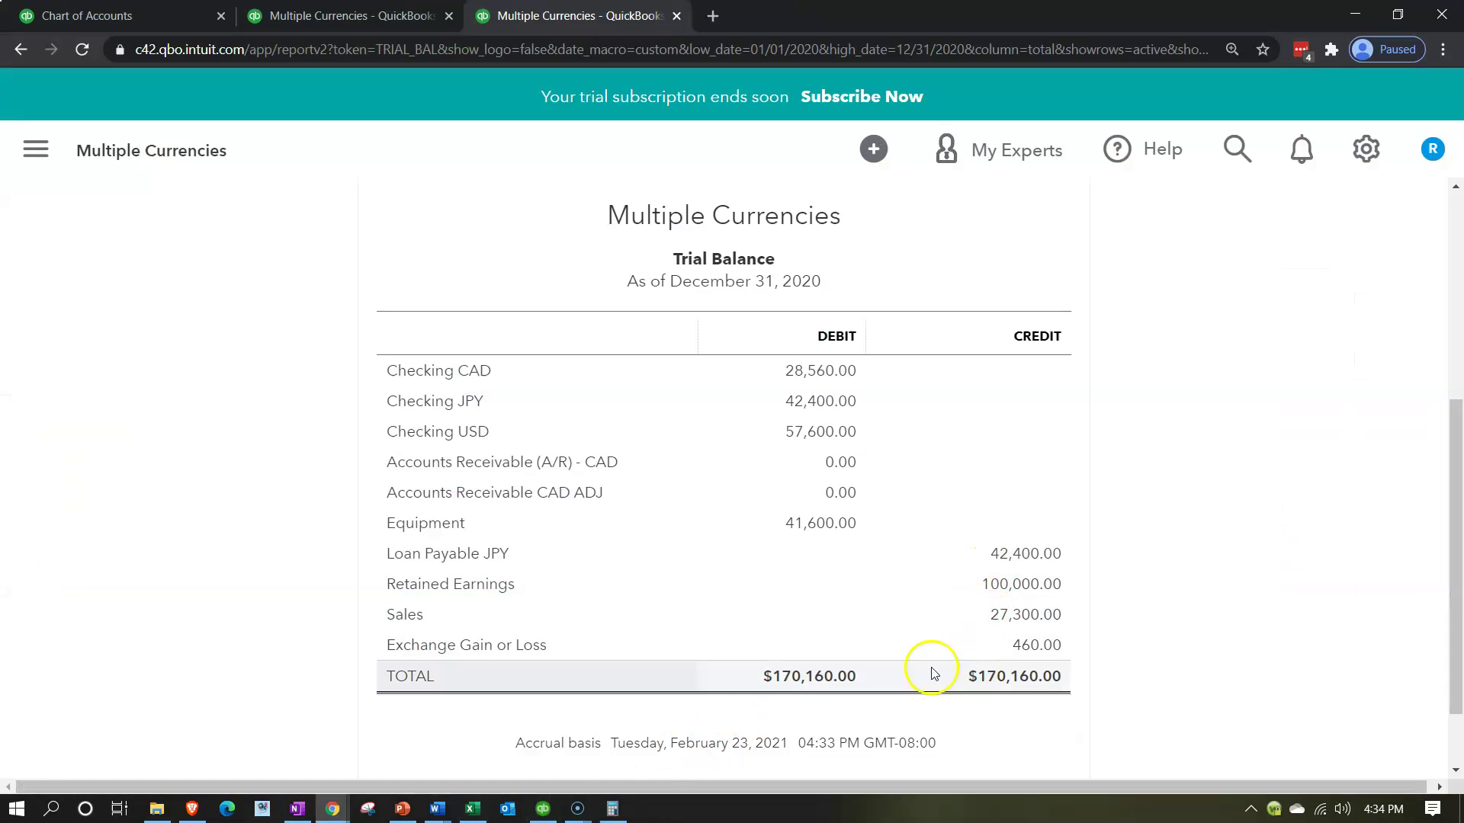
pyautogui.click(473, 808)
pyautogui.moveTo(1235, 568); pyautogui.dragTo(1277, 589)
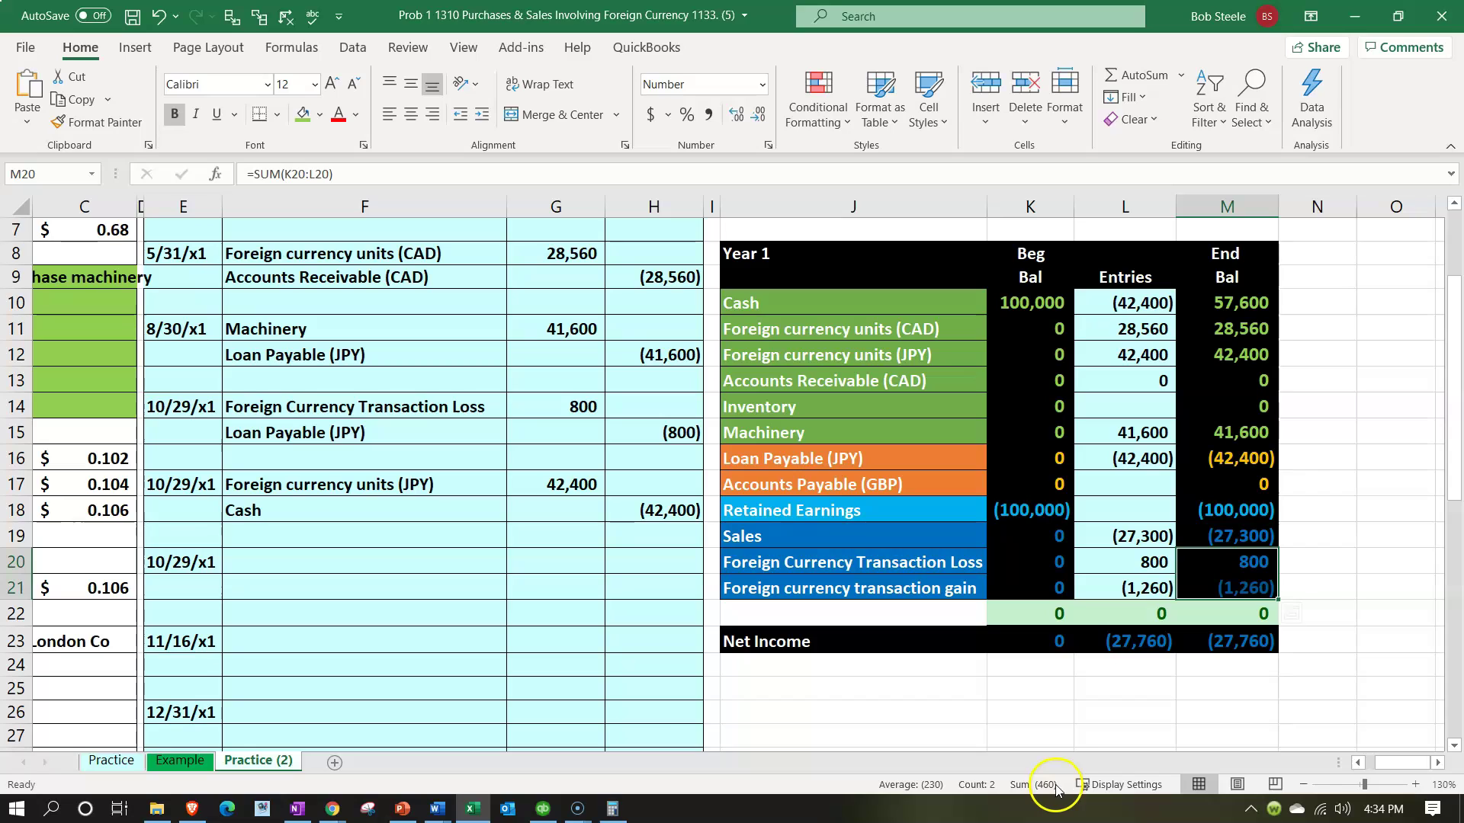
pyautogui.click(468, 801)
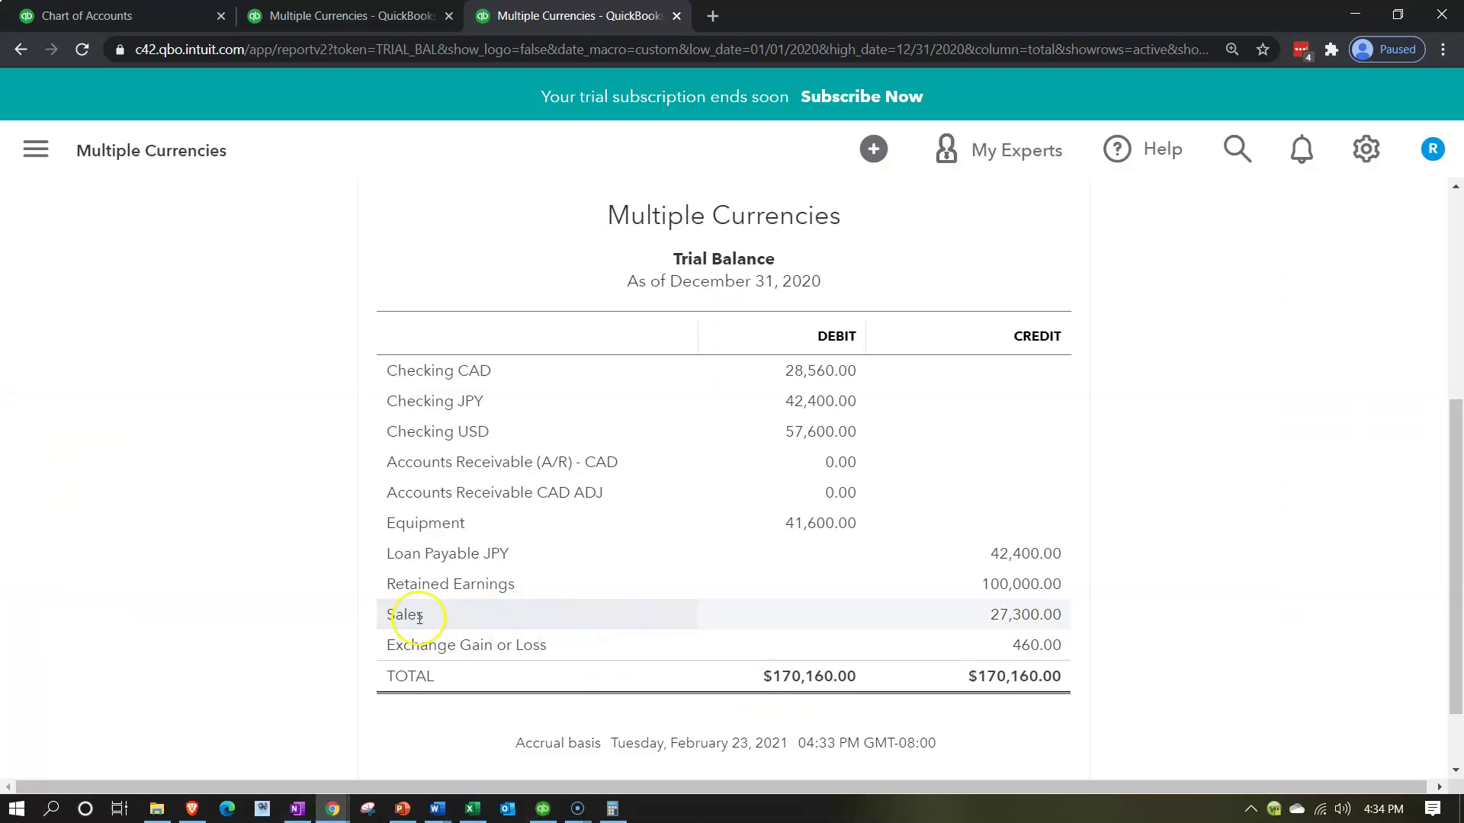